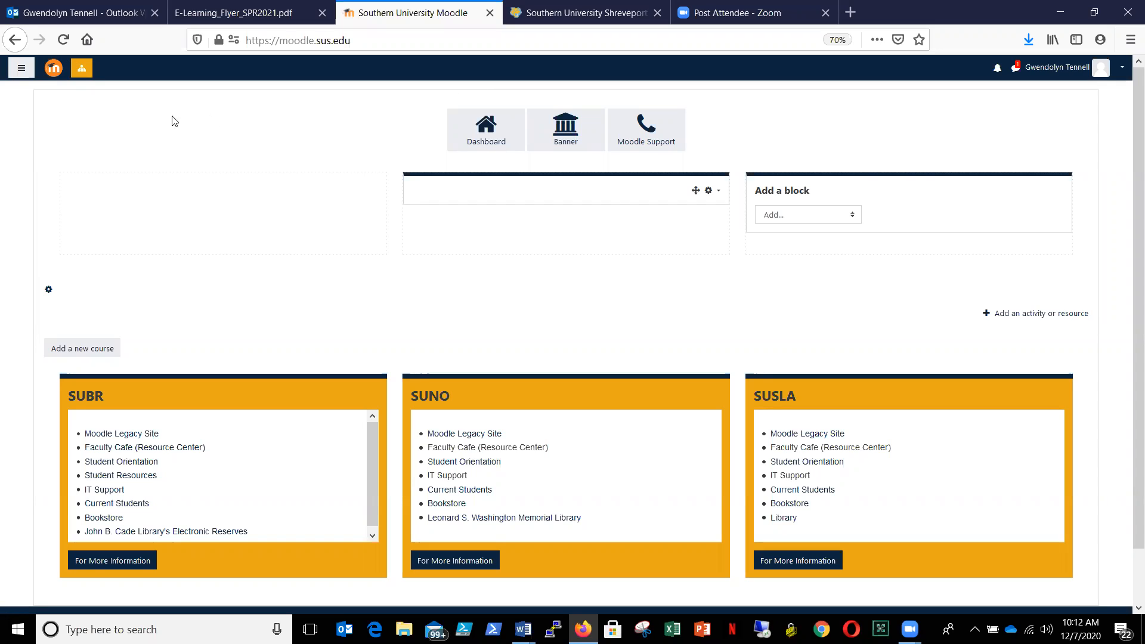
- Search for course 41040 in the site administration's course and category management
click(82, 71)
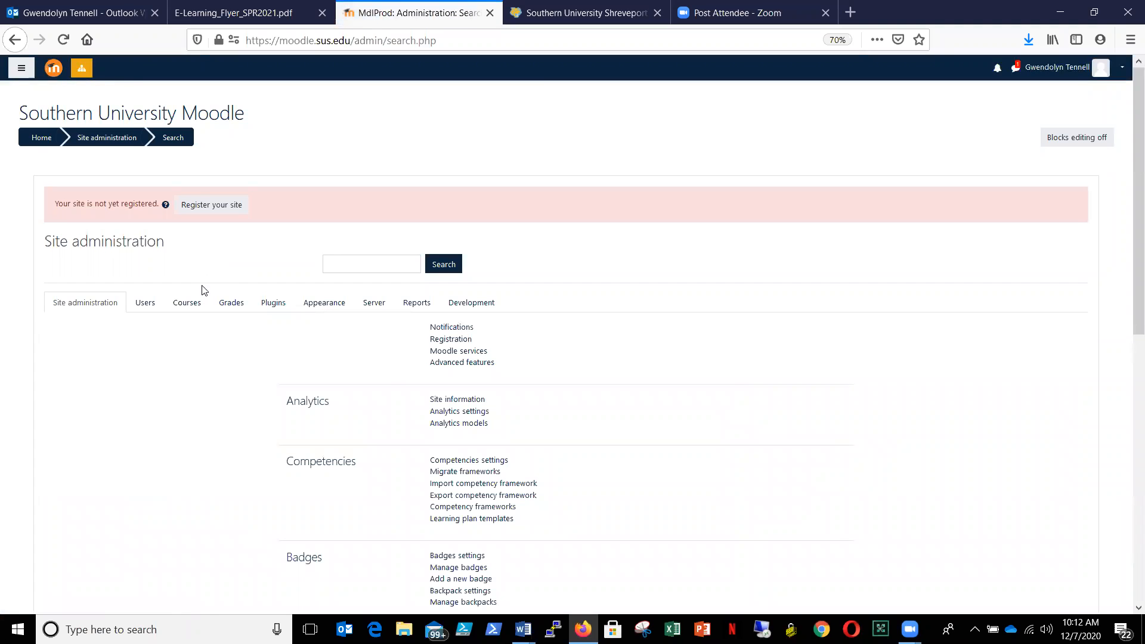
click(187, 303)
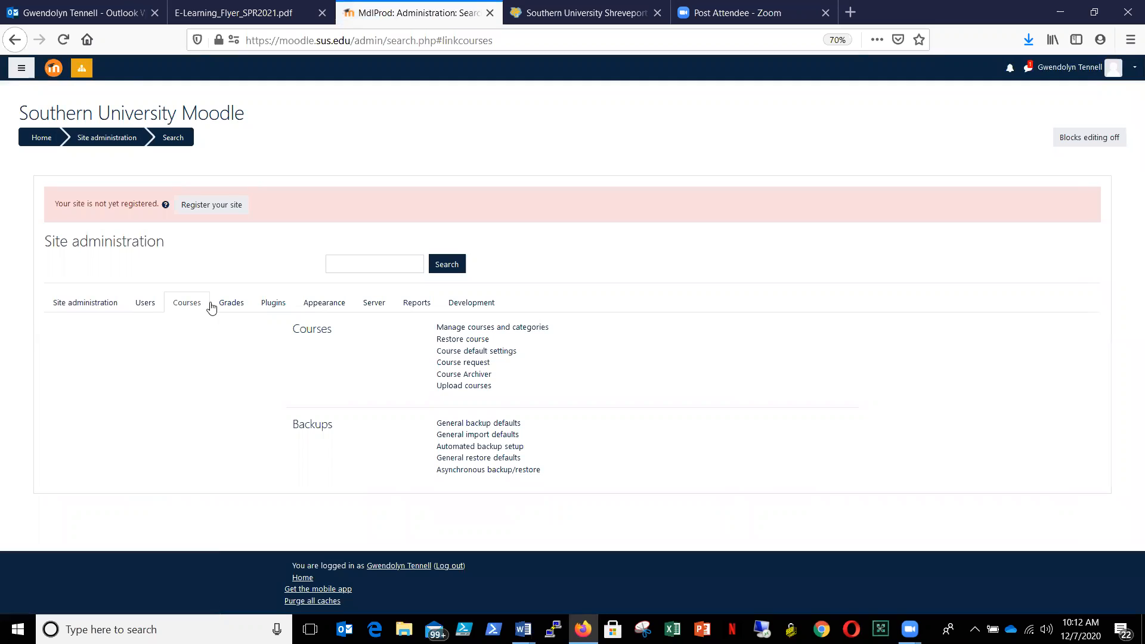
click(506, 335)
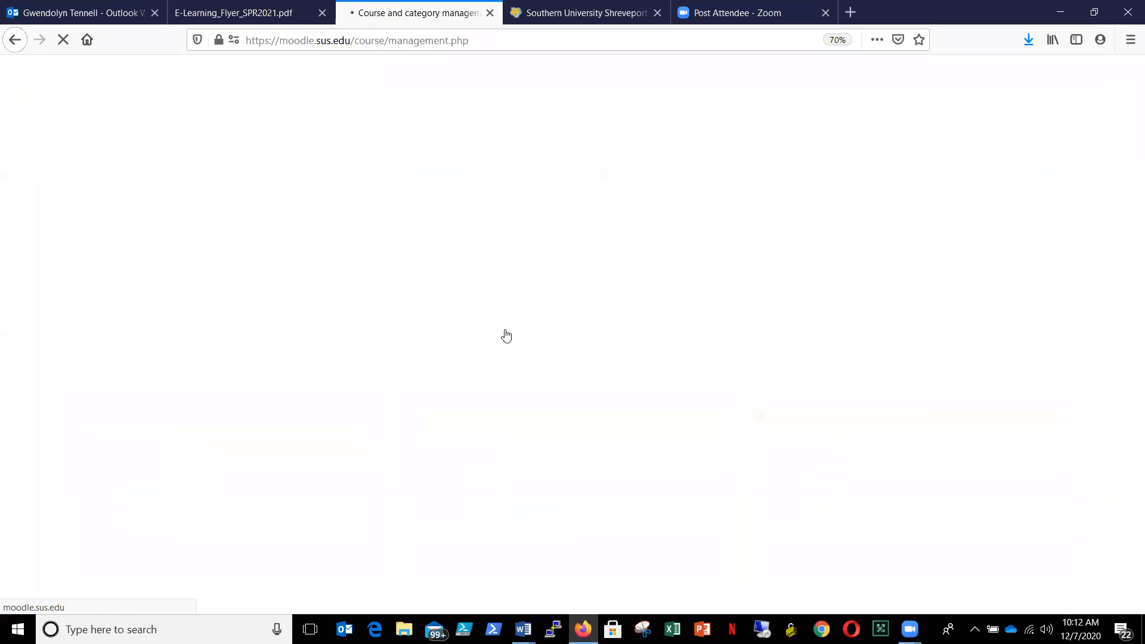
click(447, 432)
text(4104)
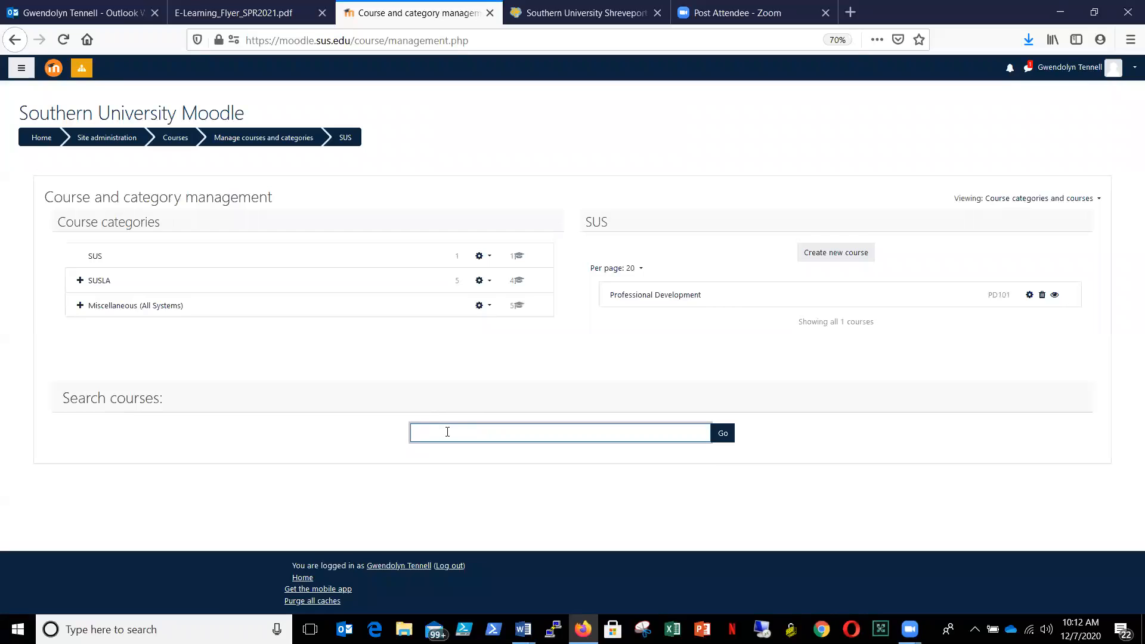
text(0)
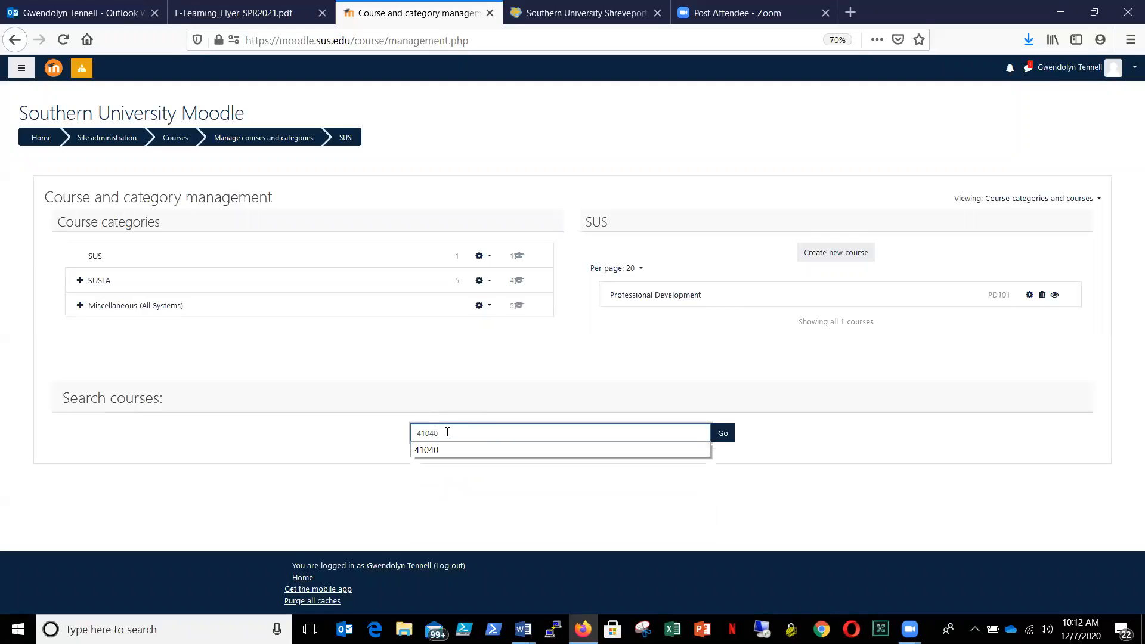
click(722, 436)
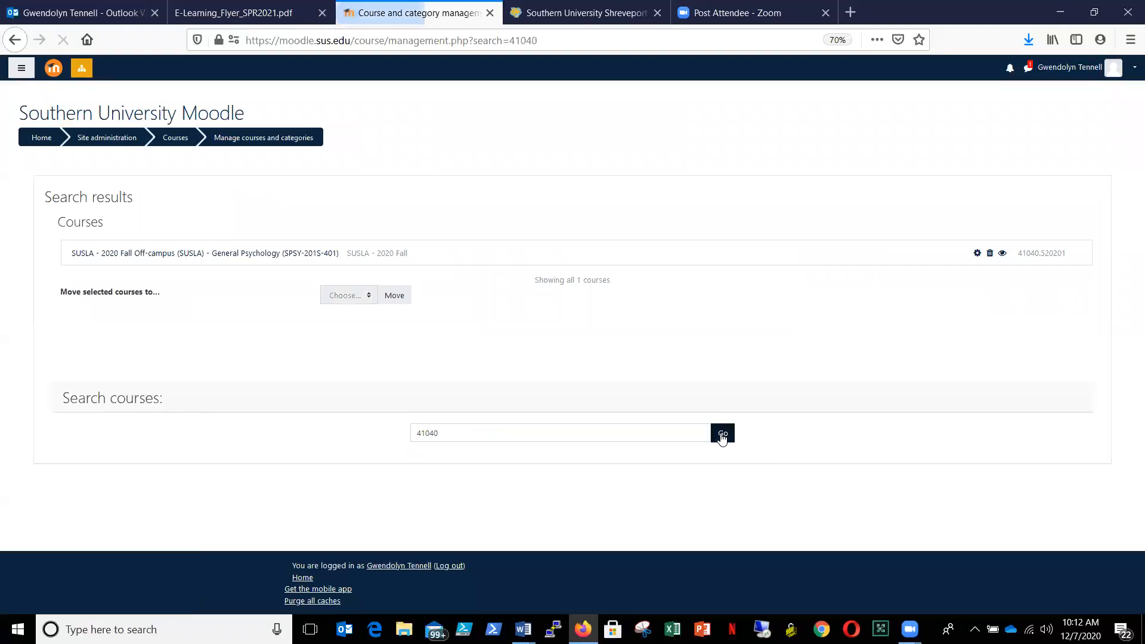
- View the General Psychology (SPSY-201S-401) course and open its backup settings
click(246, 254)
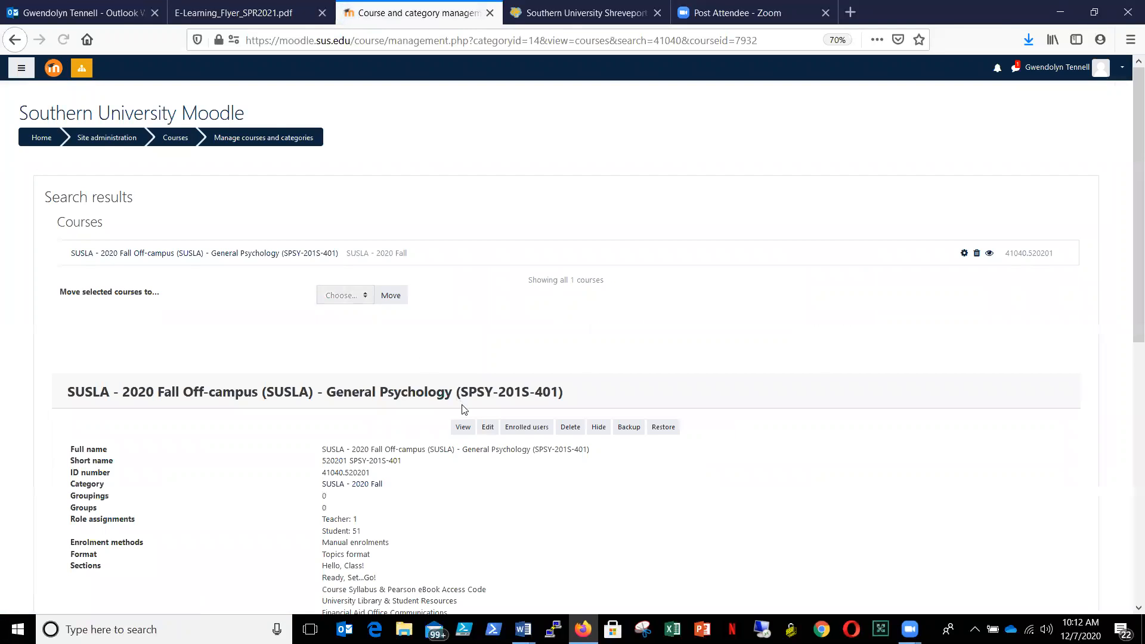
click(464, 427)
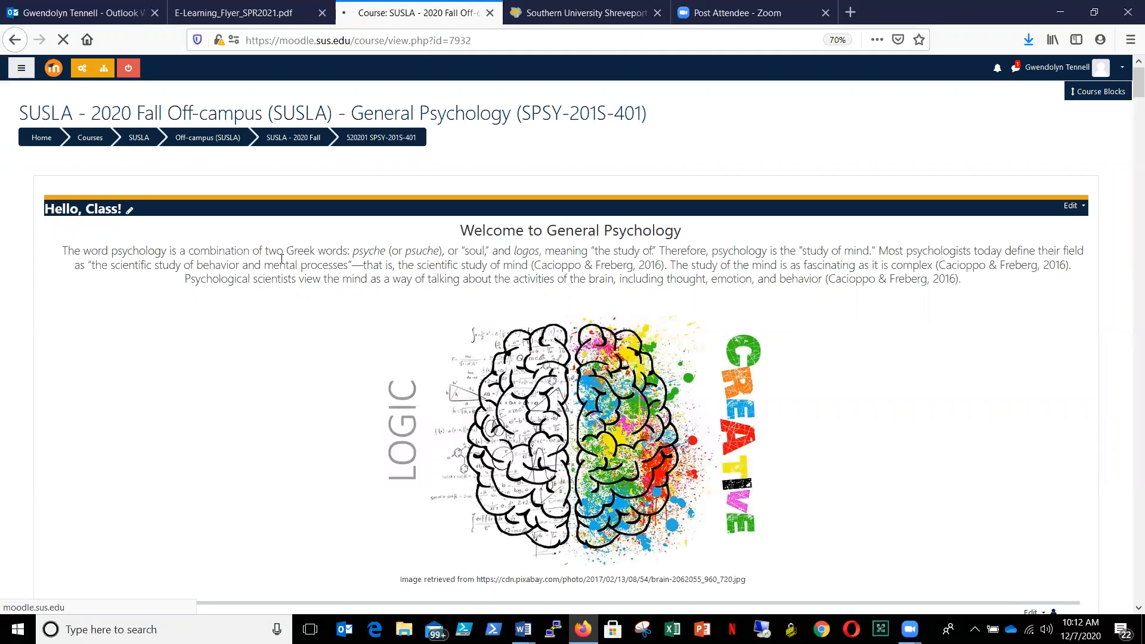
click(78, 71)
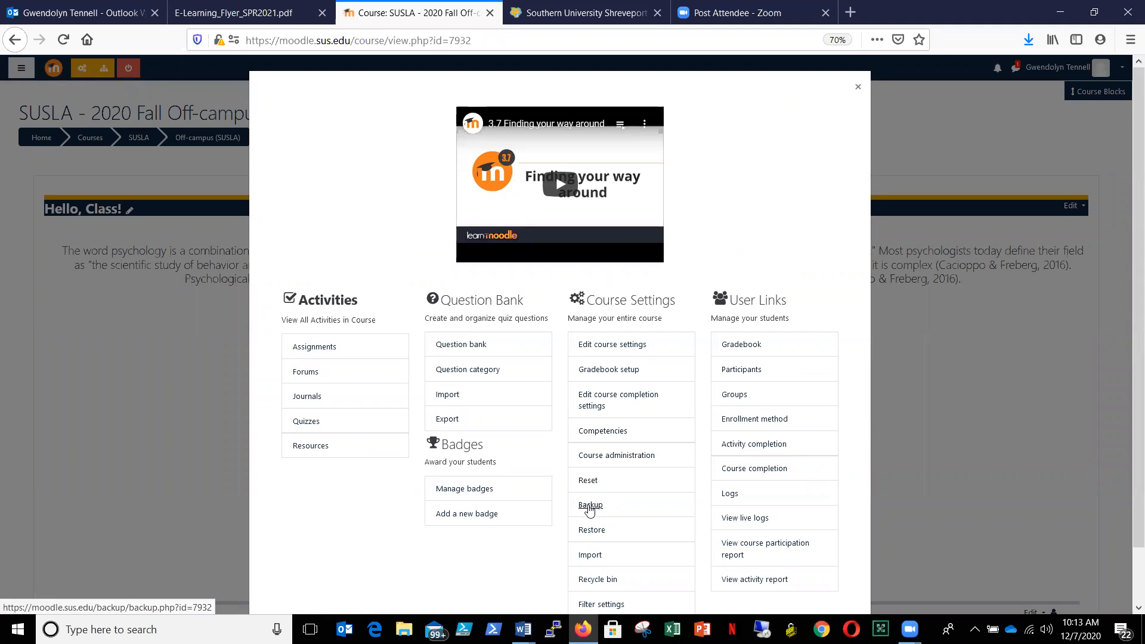
click(590, 507)
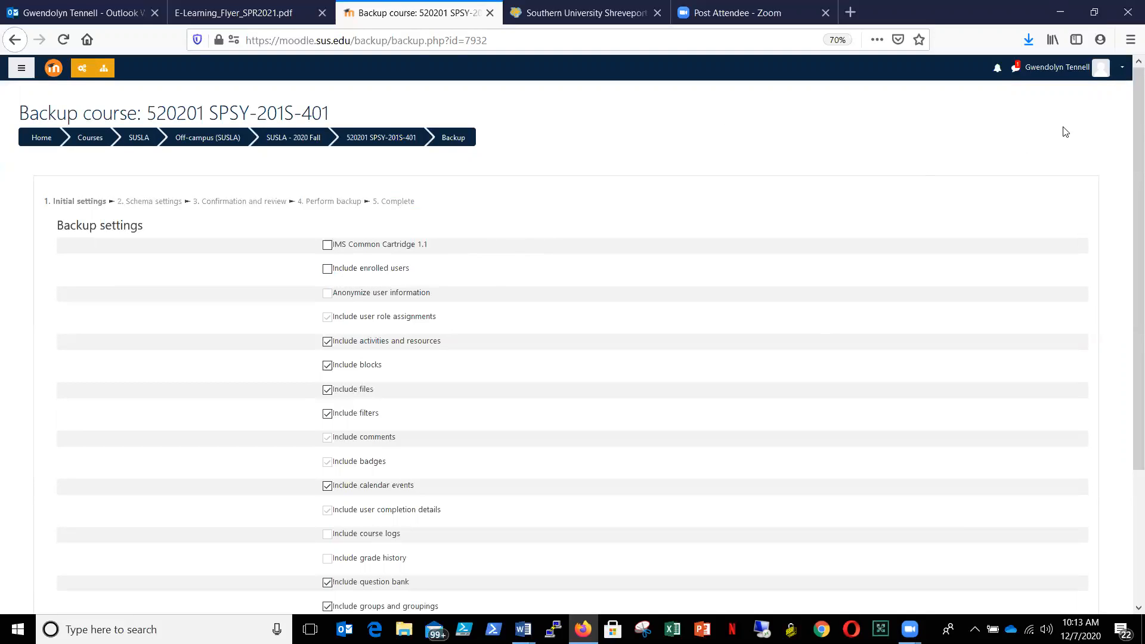
- Perform the General Psychology course backup with the default settings and all content included, and continue to the backup files list
drag(1128, 155, 1129, 335)
click(452, 511)
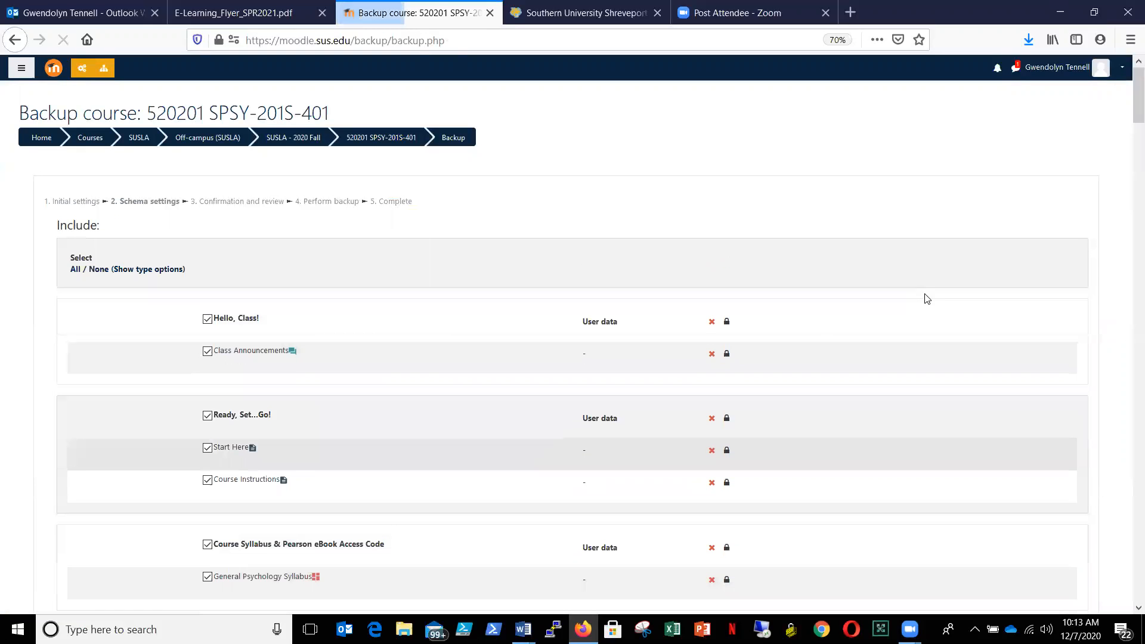
drag(1130, 104, 1128, 617)
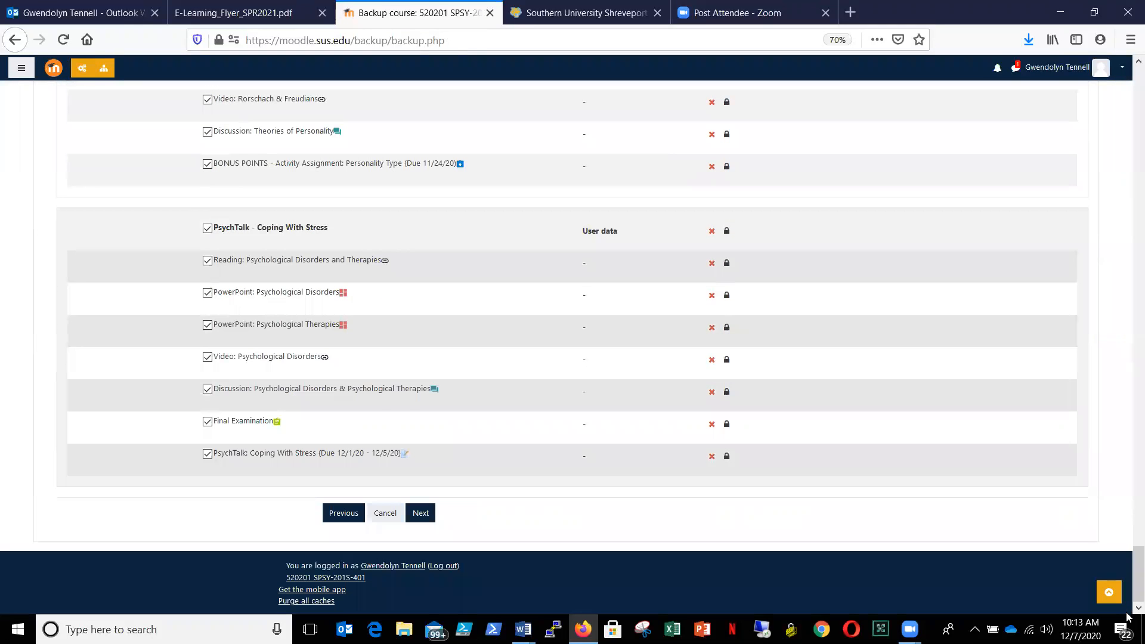
click(422, 513)
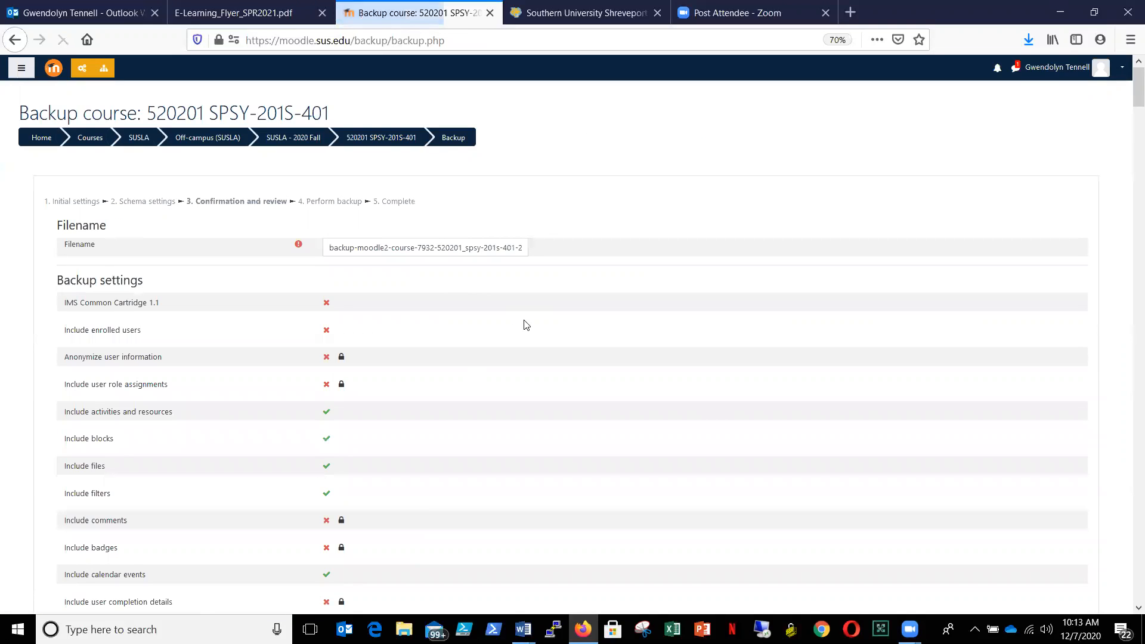
drag(1136, 102, 1129, 620)
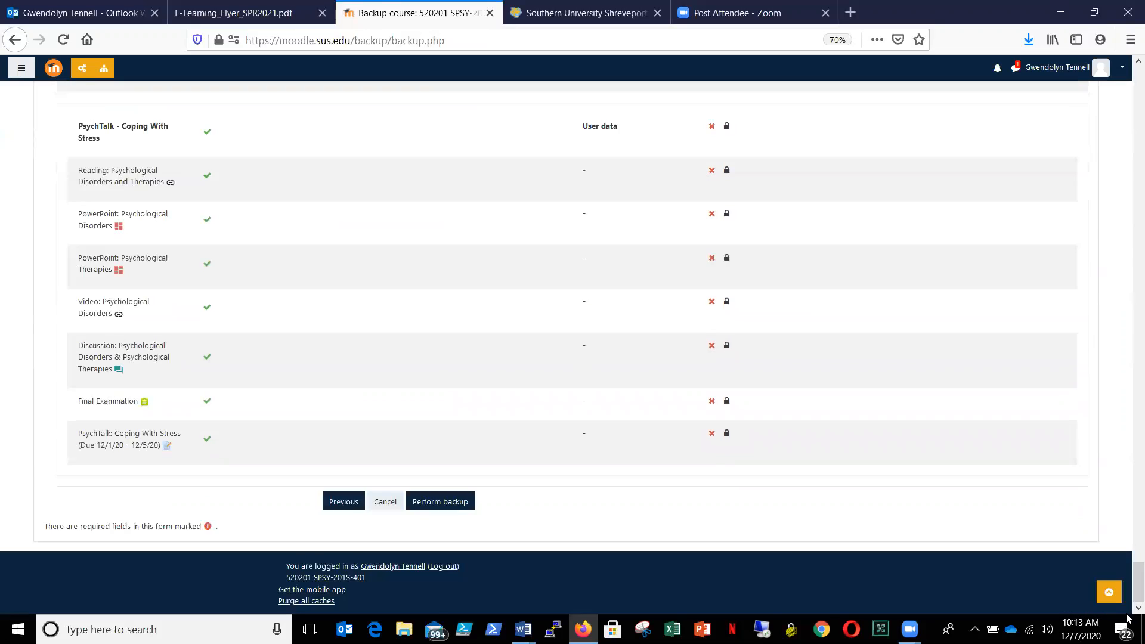
click(446, 499)
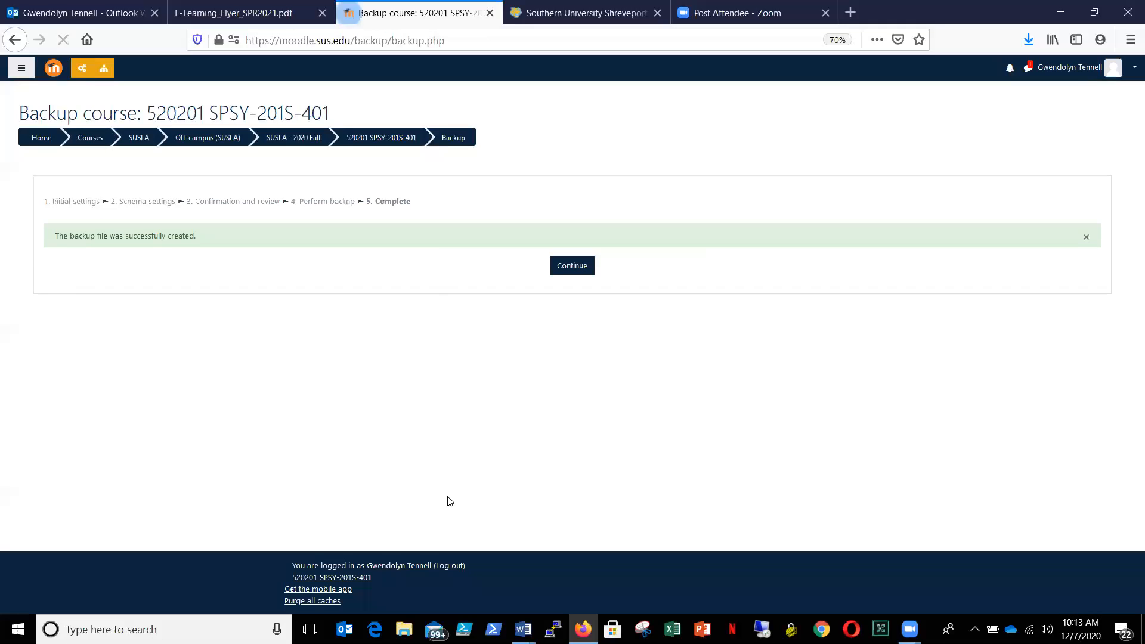
click(579, 268)
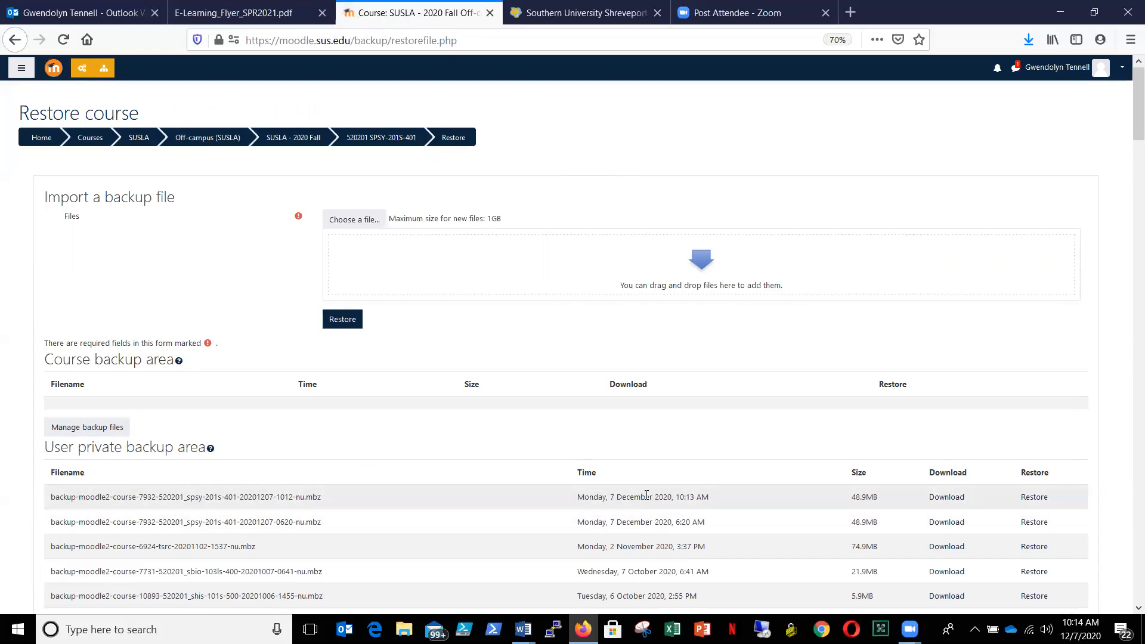
- Save the newest backup file to the Moodle Backup folder, replacing its default prefix so the name starts with Training_spsy-201s-401
right_click(954, 499)
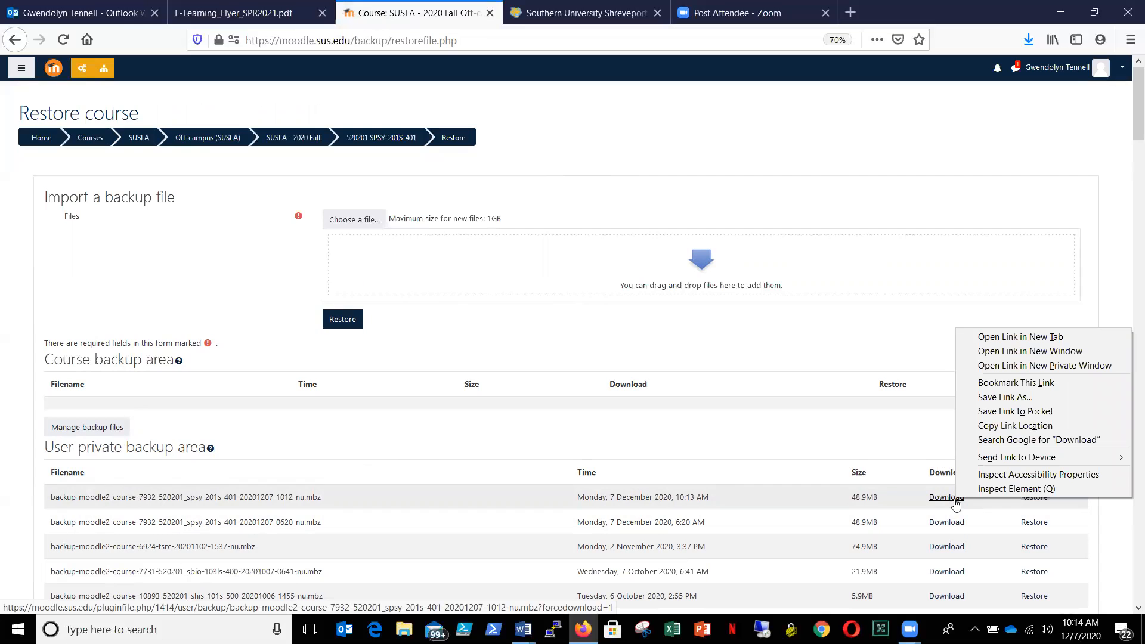
click(1012, 399)
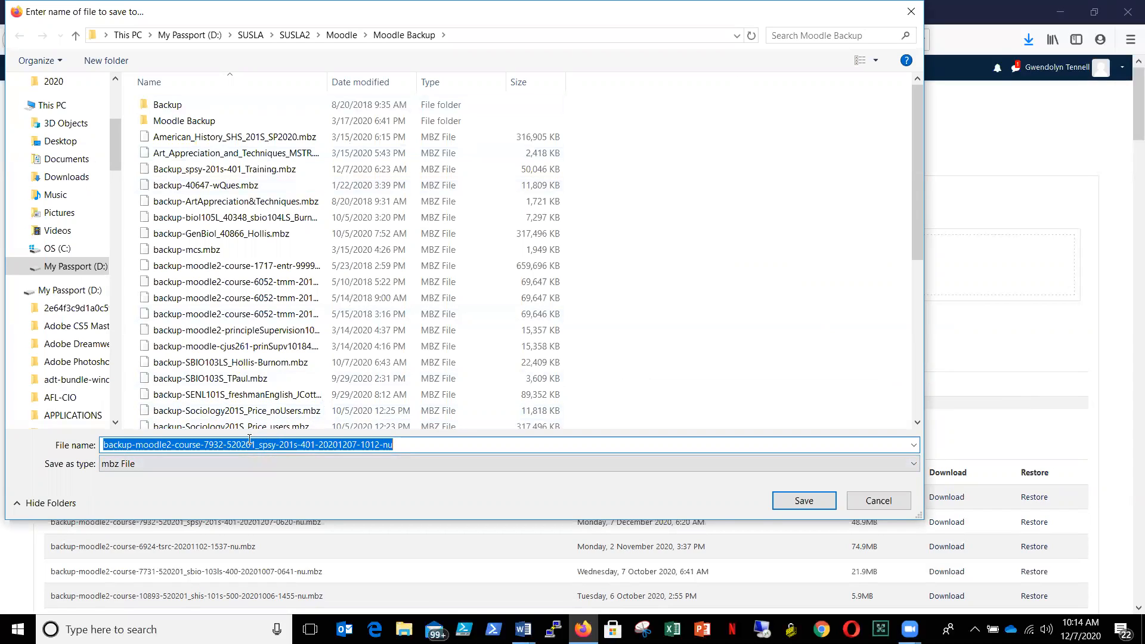
drag(260, 444, 96, 445)
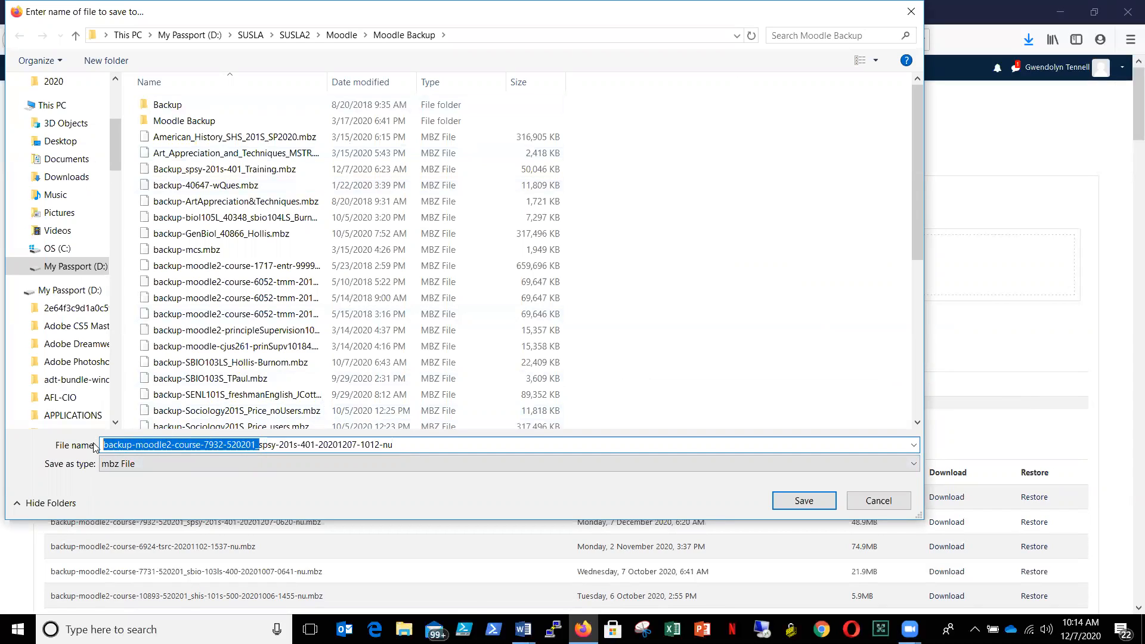
text(Train)
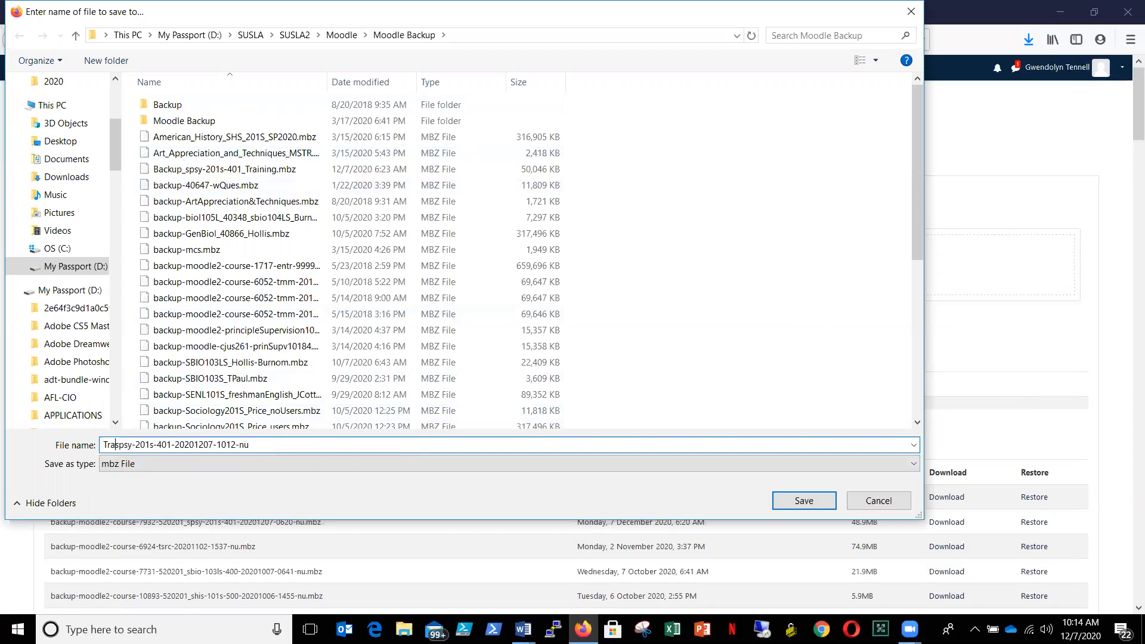
text(ing)
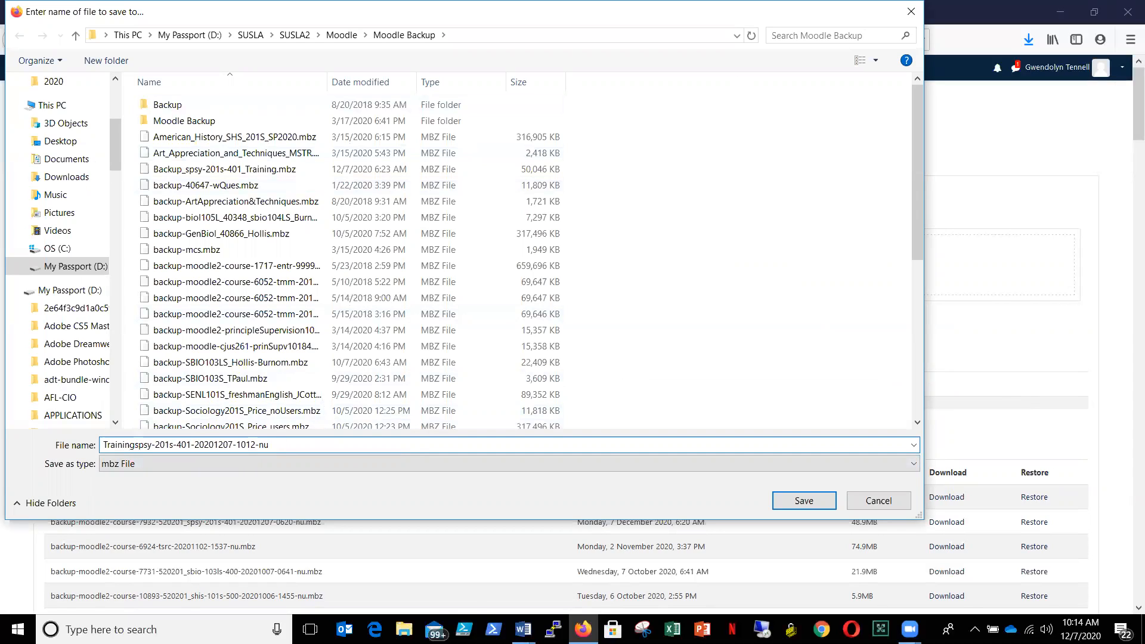
text(_)
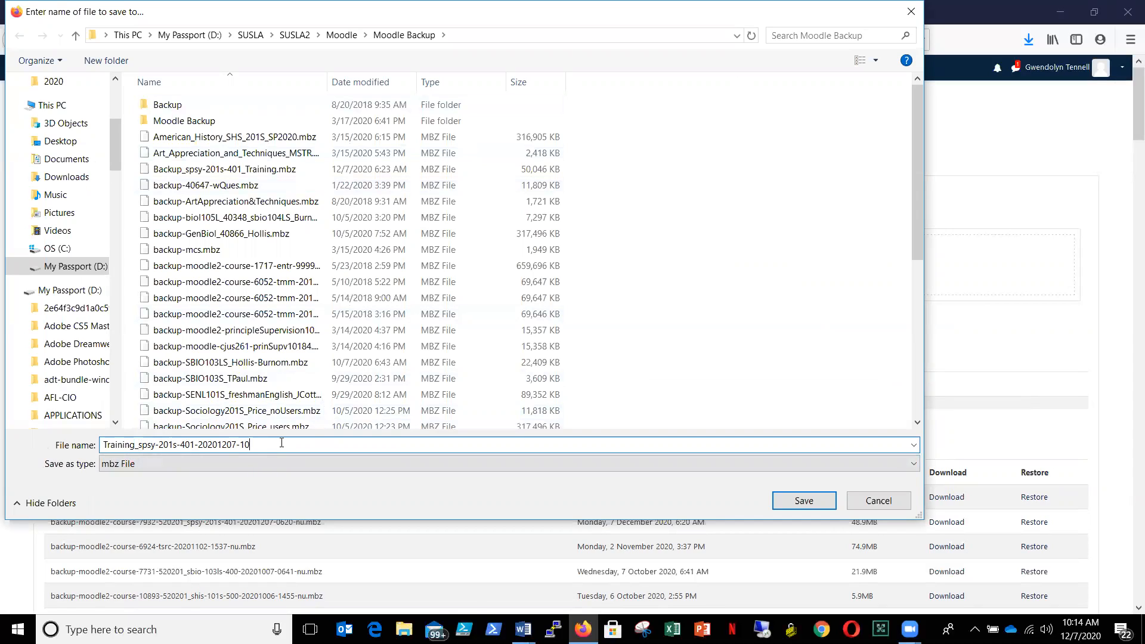
click(811, 505)
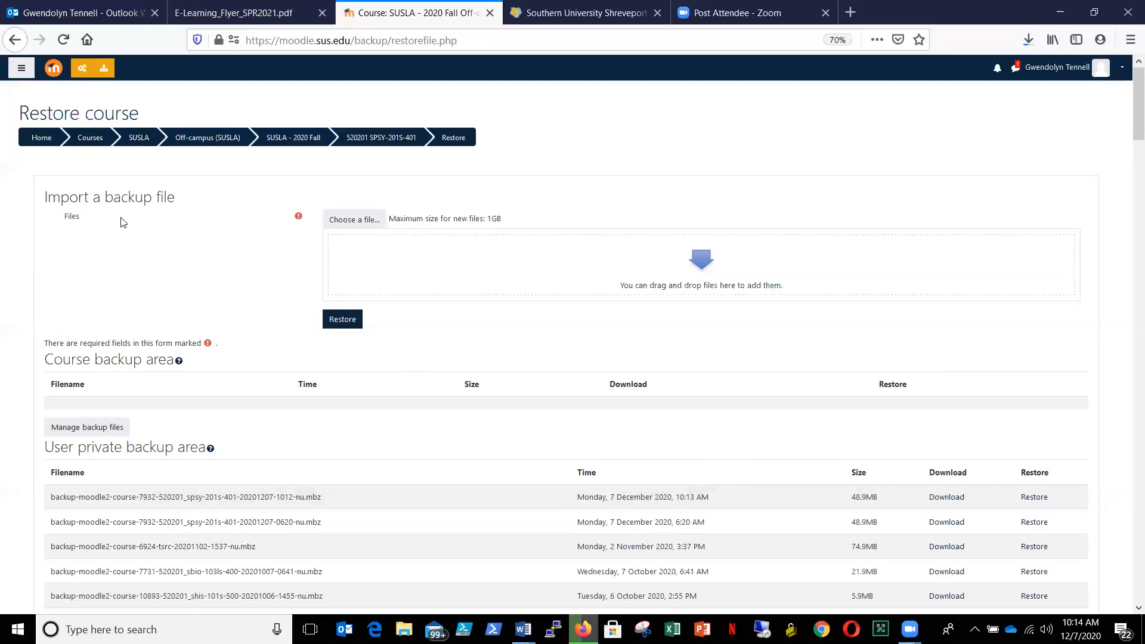
- Open the FRC course from the list of enrolled courses and look over its Resources section
click(21, 69)
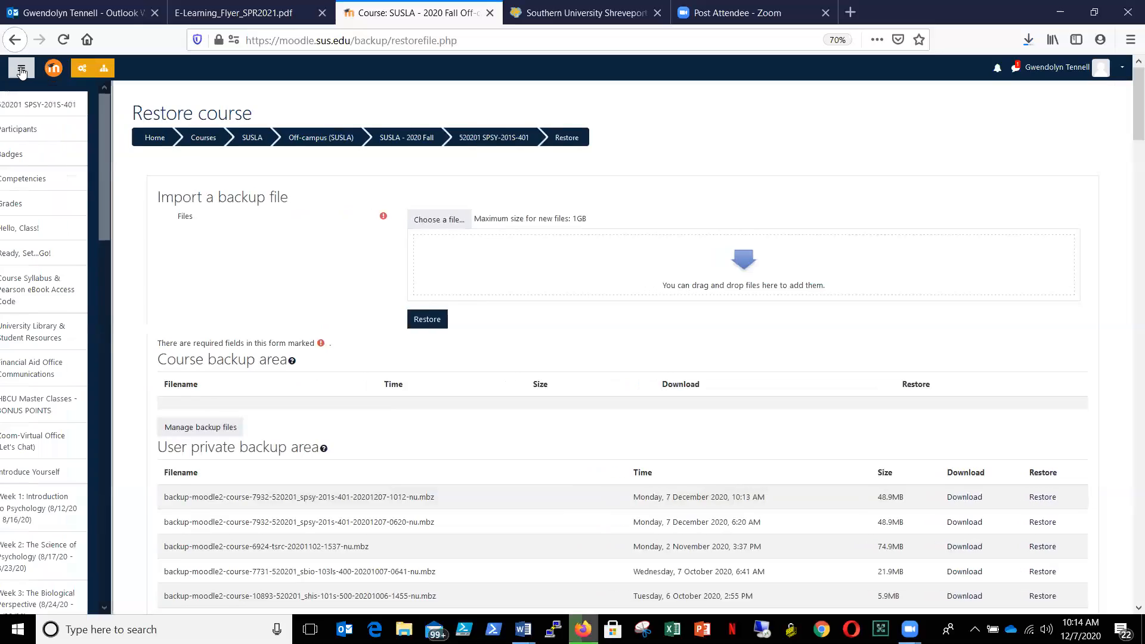
drag(139, 162, 144, 259)
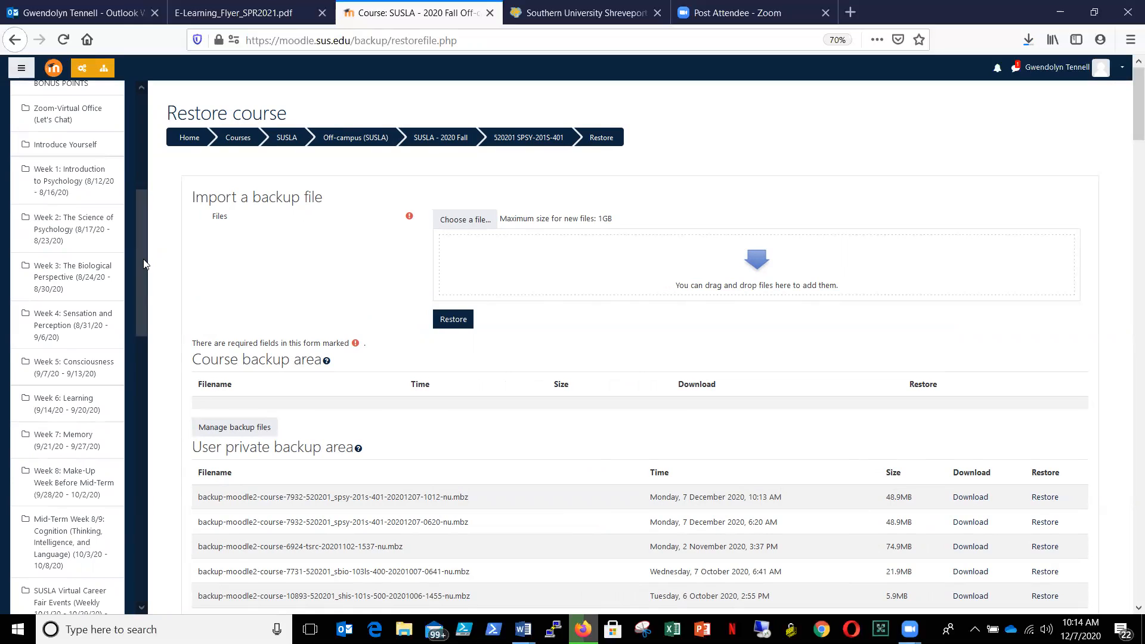
drag(143, 264, 140, 517)
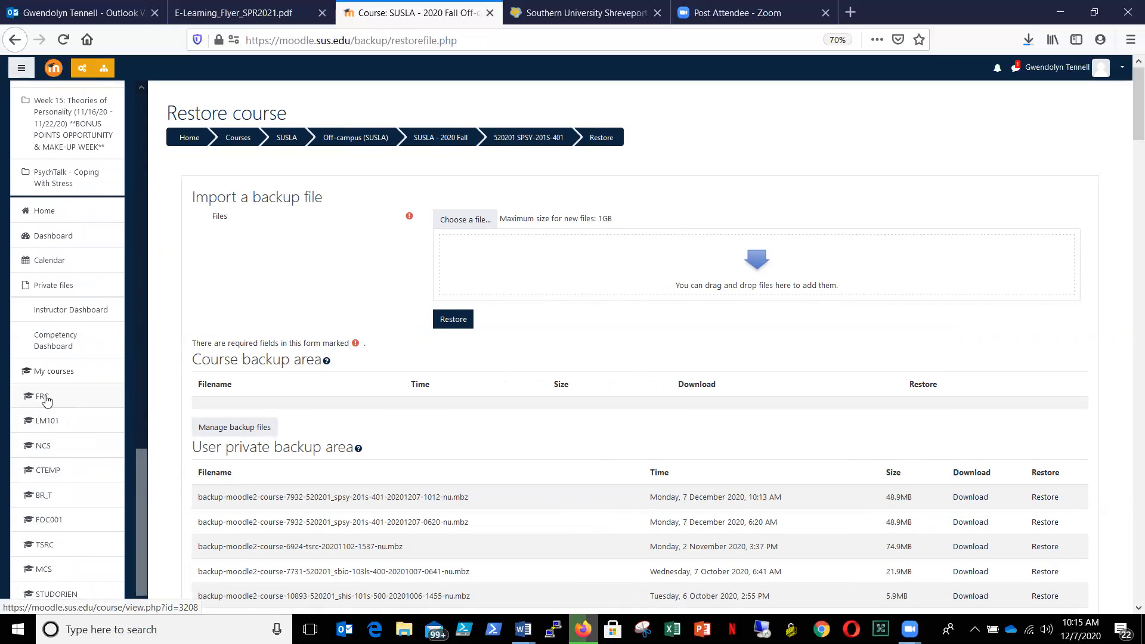
click(36, 400)
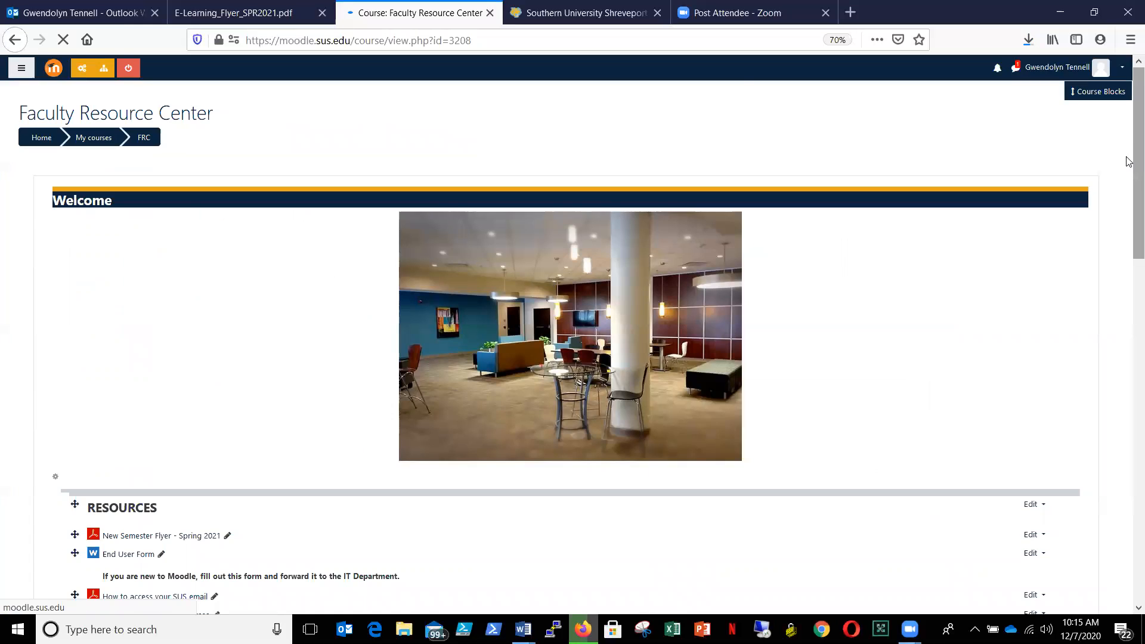
scroll(1127, 161, down, 5)
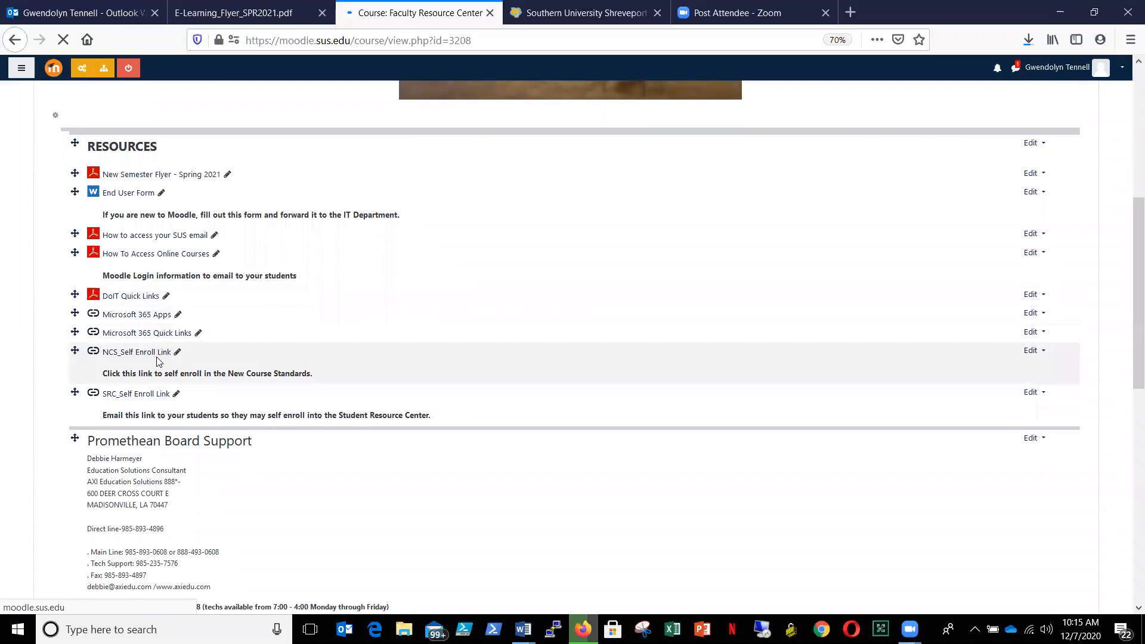
- Open the NCS (New Course Standards) course from the list of enrolled courses
click(22, 70)
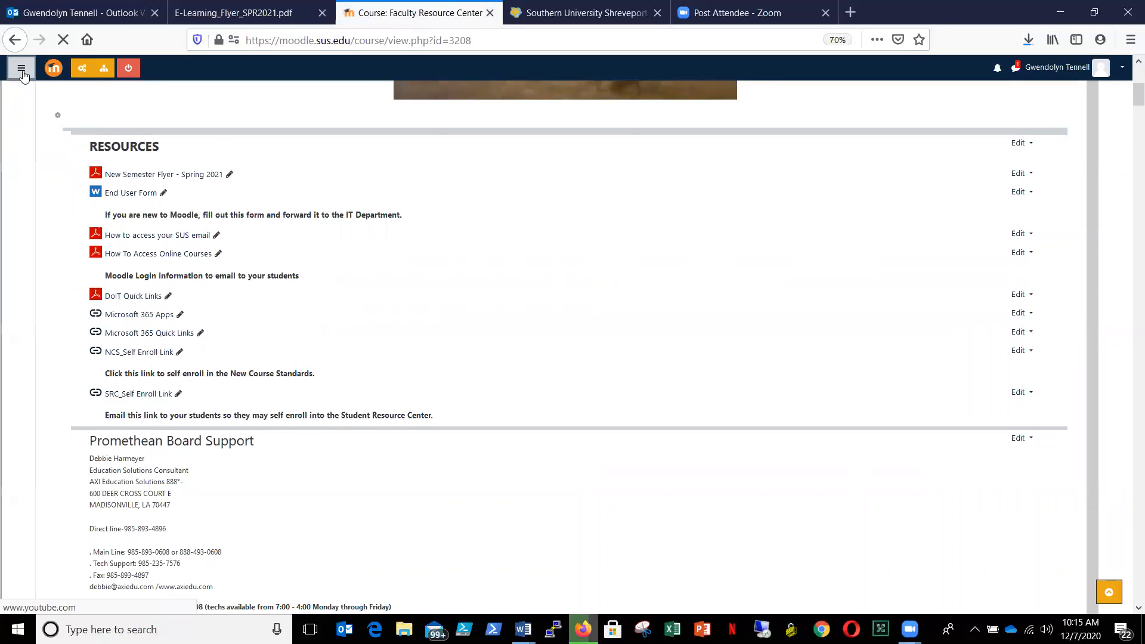
scroll(141, 229, down, 3)
scroll(136, 417, down, 10)
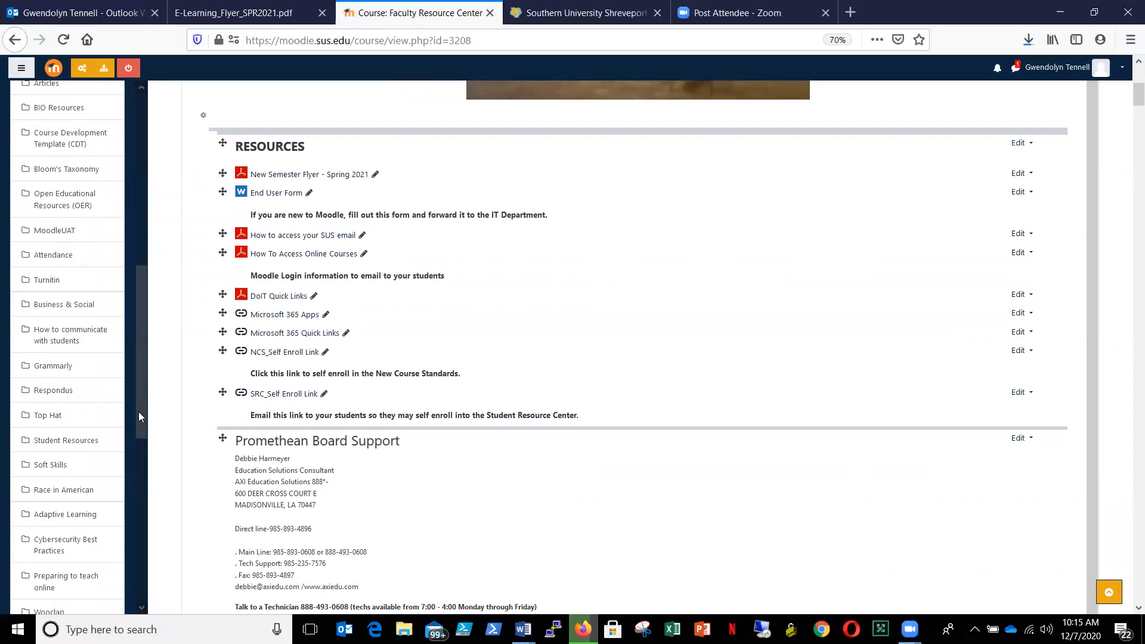
scroll(132, 537, down, 2)
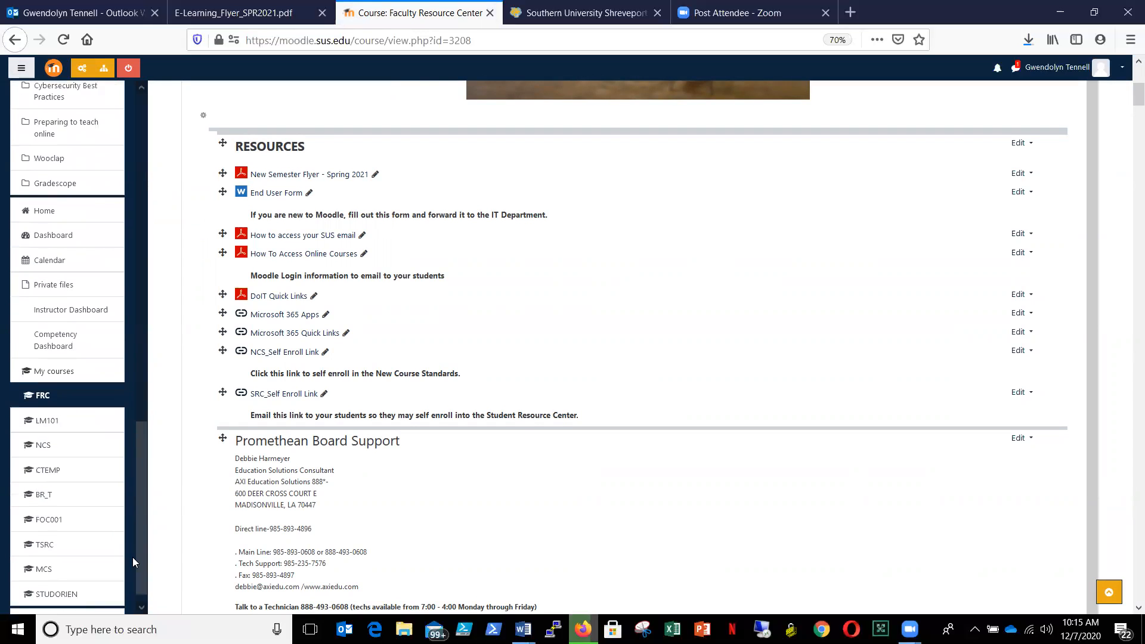
click(47, 449)
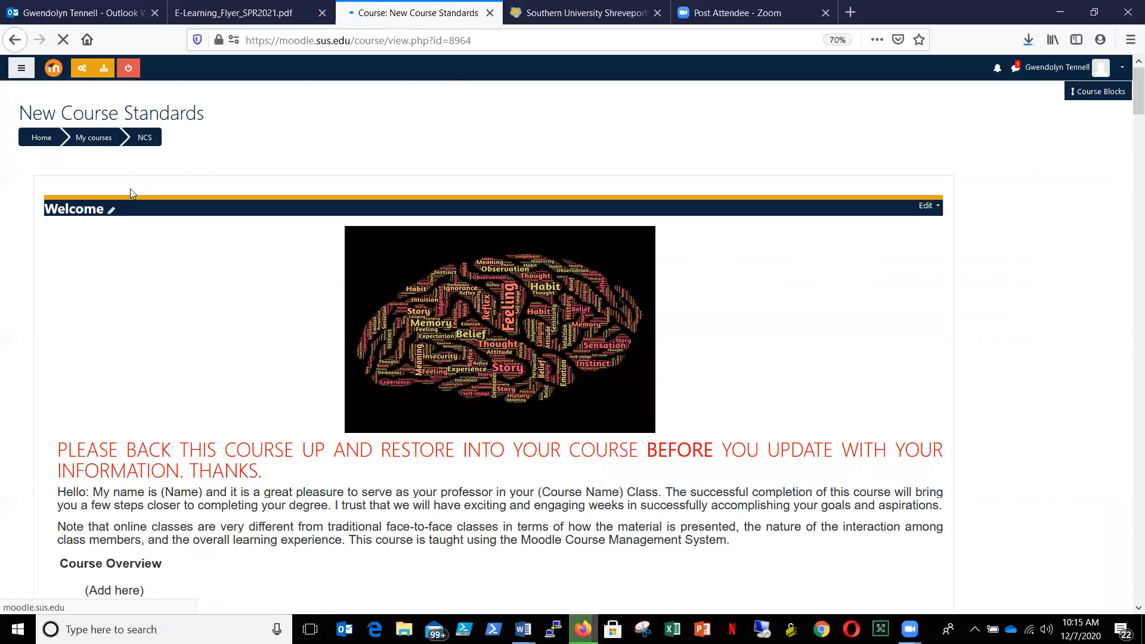
- Open the backup settings for the New Course Standards course through its course management options
click(83, 71)
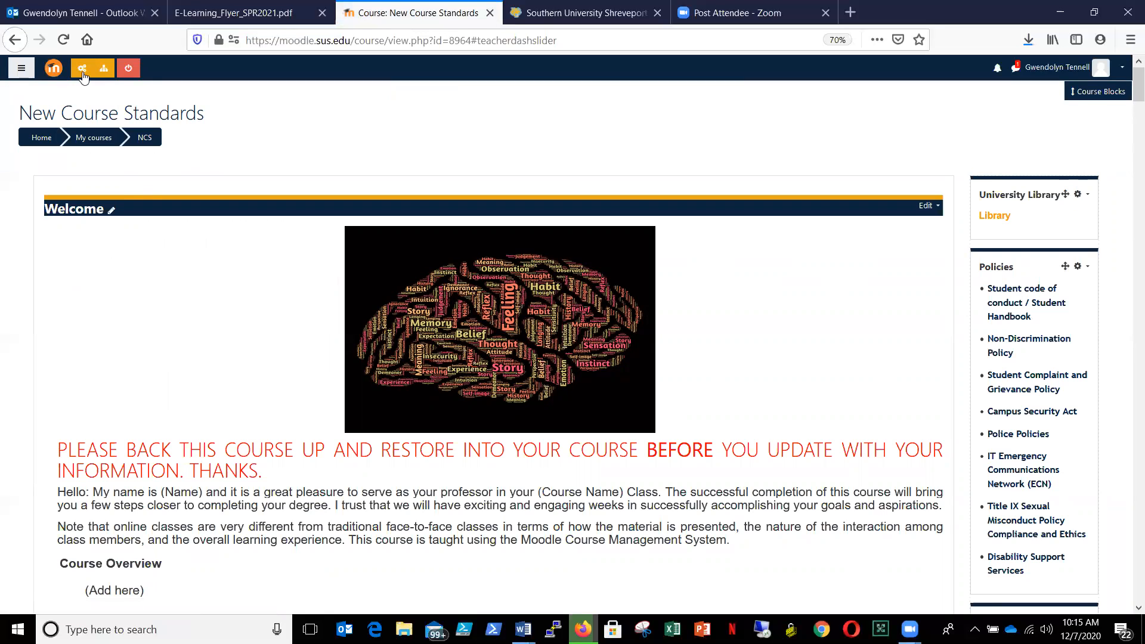
click(83, 73)
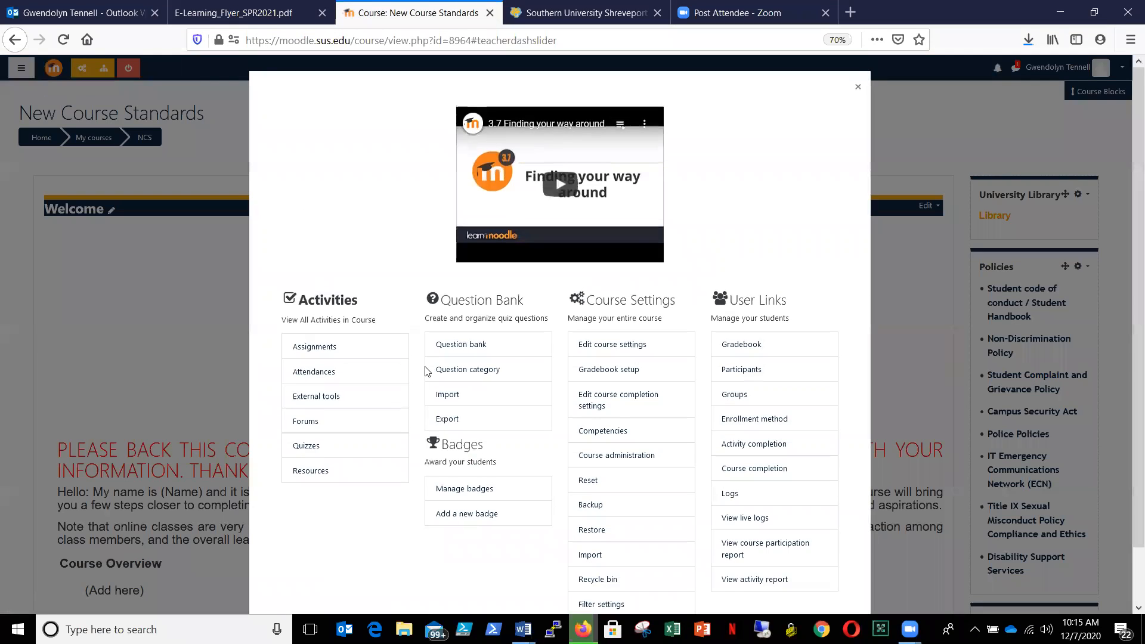
click(592, 507)
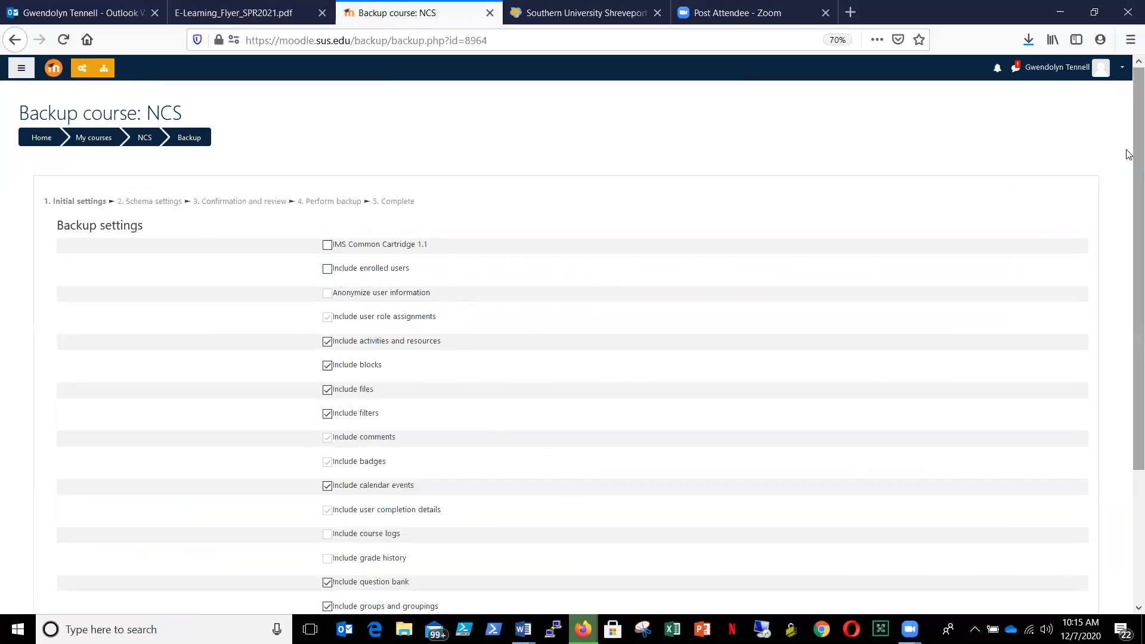
- Keep the default backup settings and all course items for NCS, and proceed to the confirmation and review stage
drag(1129, 153, 1129, 377)
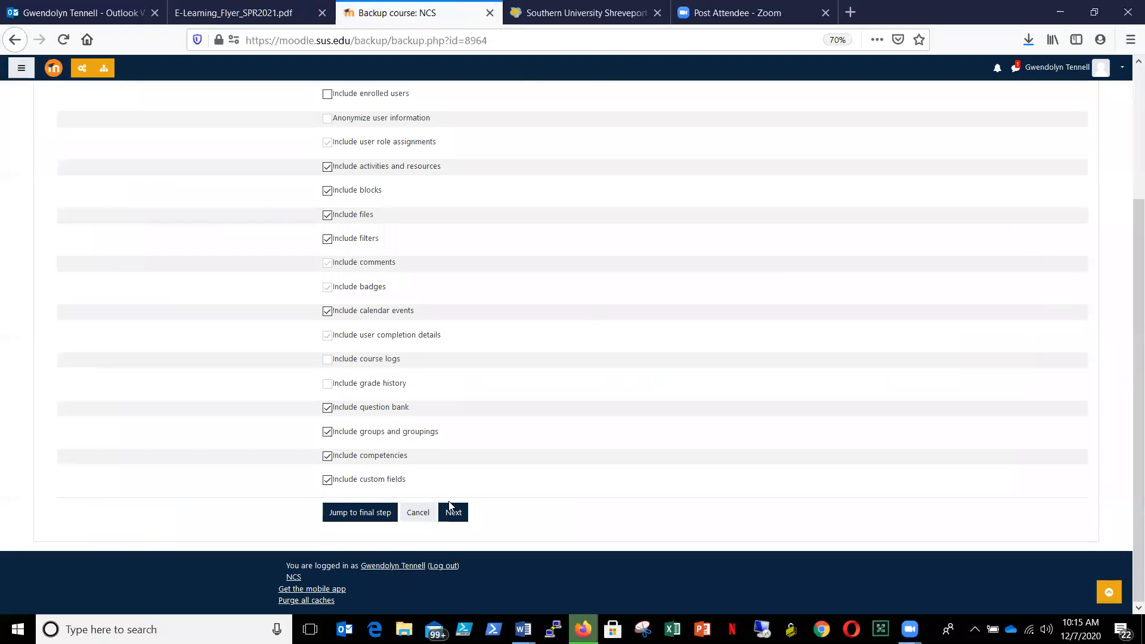
click(453, 517)
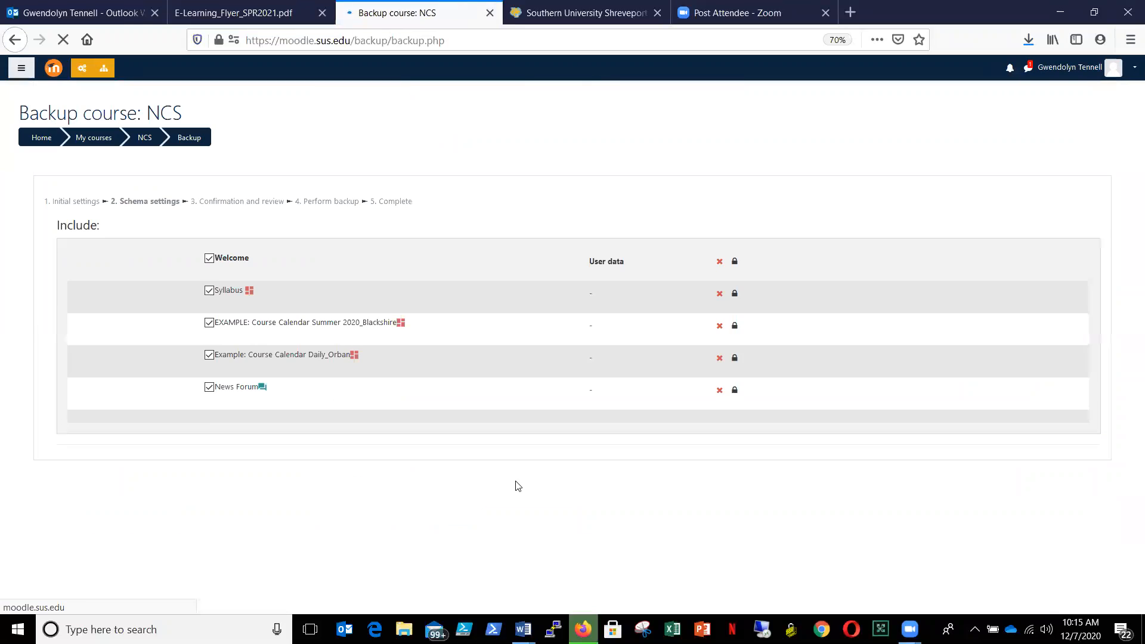
drag(1133, 79, 1128, 609)
click(421, 514)
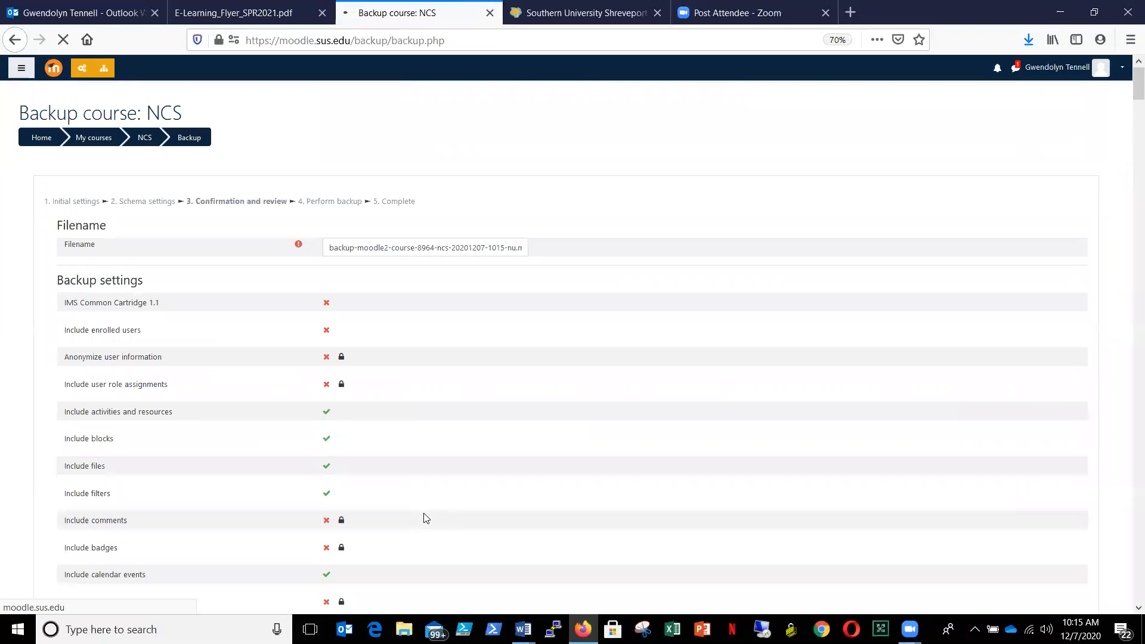
drag(1128, 83, 1112, 590)
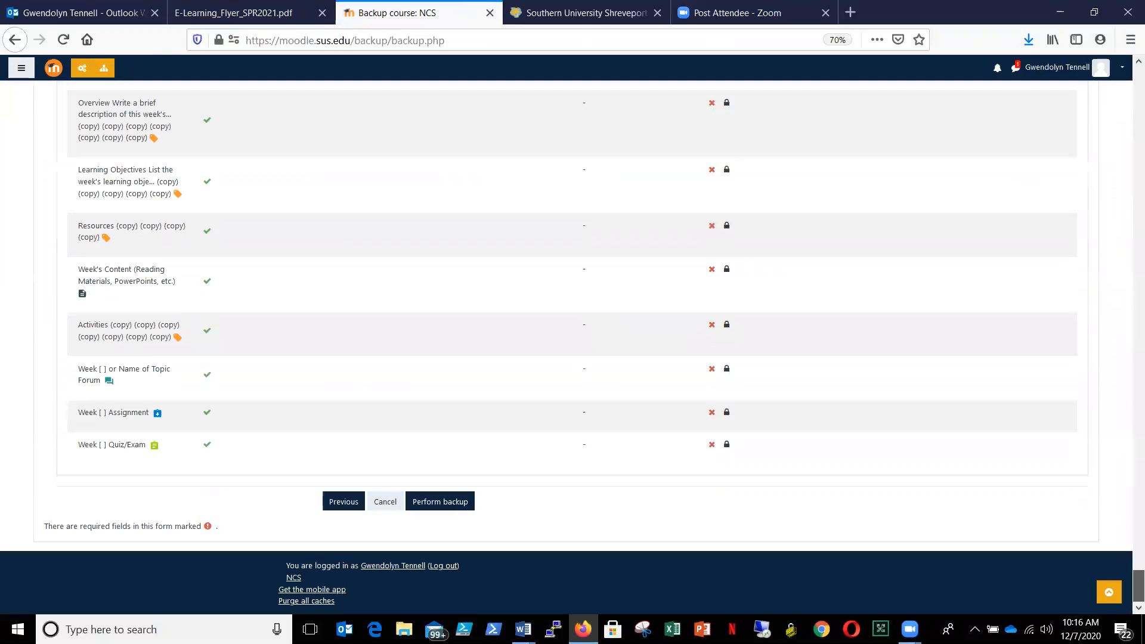
- Return to the schema settings of the NCS backup and deselect all course items
click(345, 501)
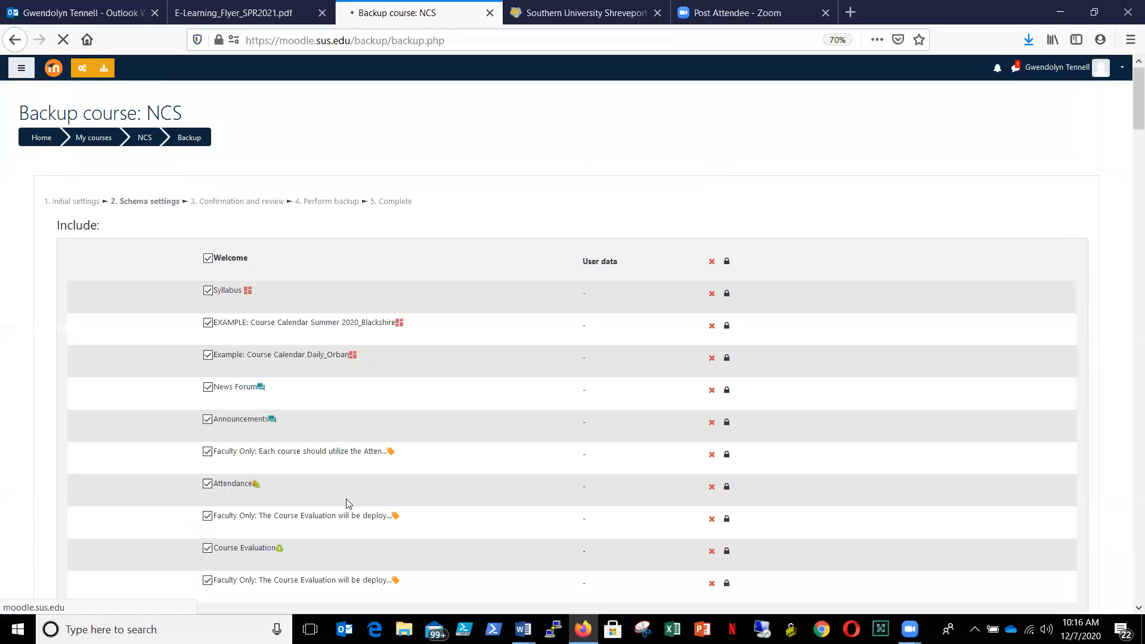
mouse_move(1128, 75)
mouse_down()
mouse_move(1129, 138)
mouse_move(1129, 95)
mouse_up()
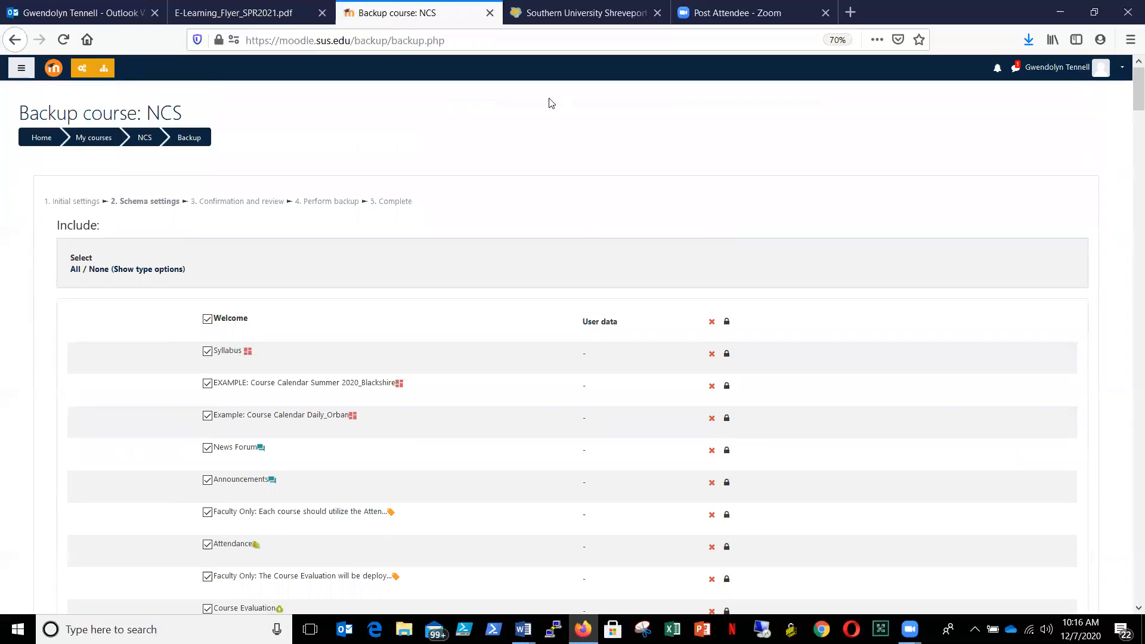
click(100, 272)
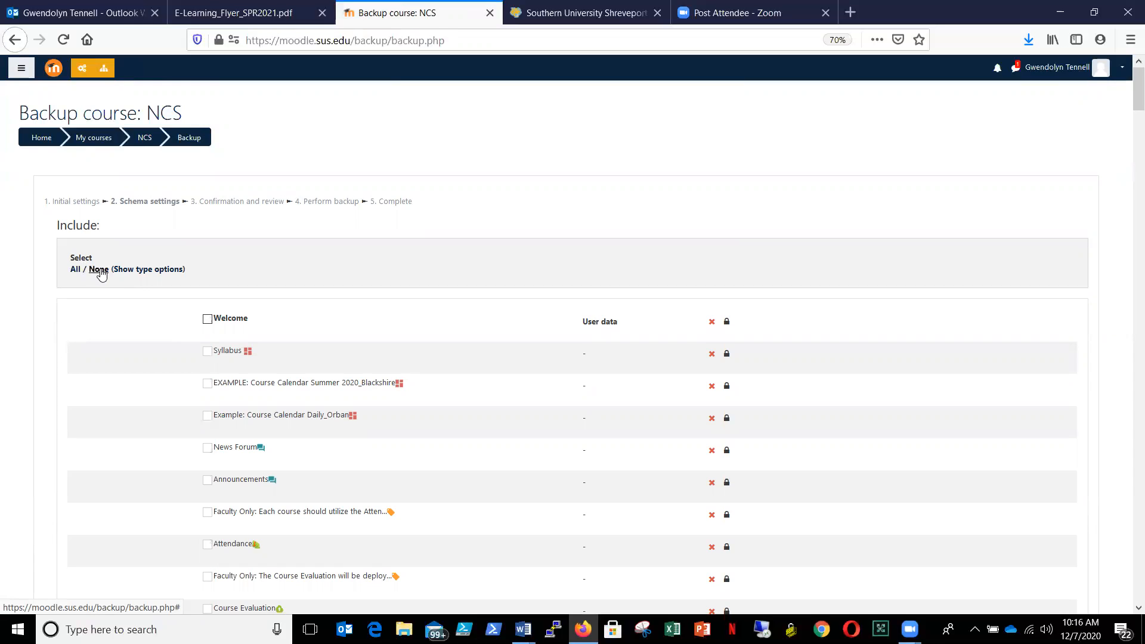
- Include the Welcome section with its Syllabus, both example course calendars, News Forum and Announcements in the backup
click(207, 319)
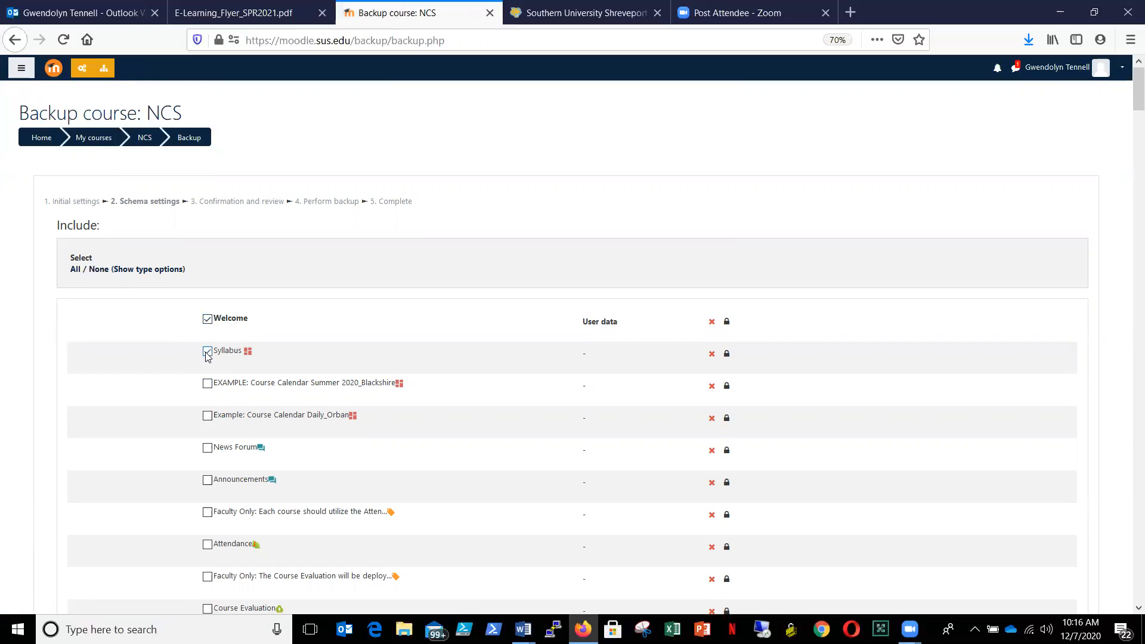
click(208, 383)
drag(1135, 91, 1127, 118)
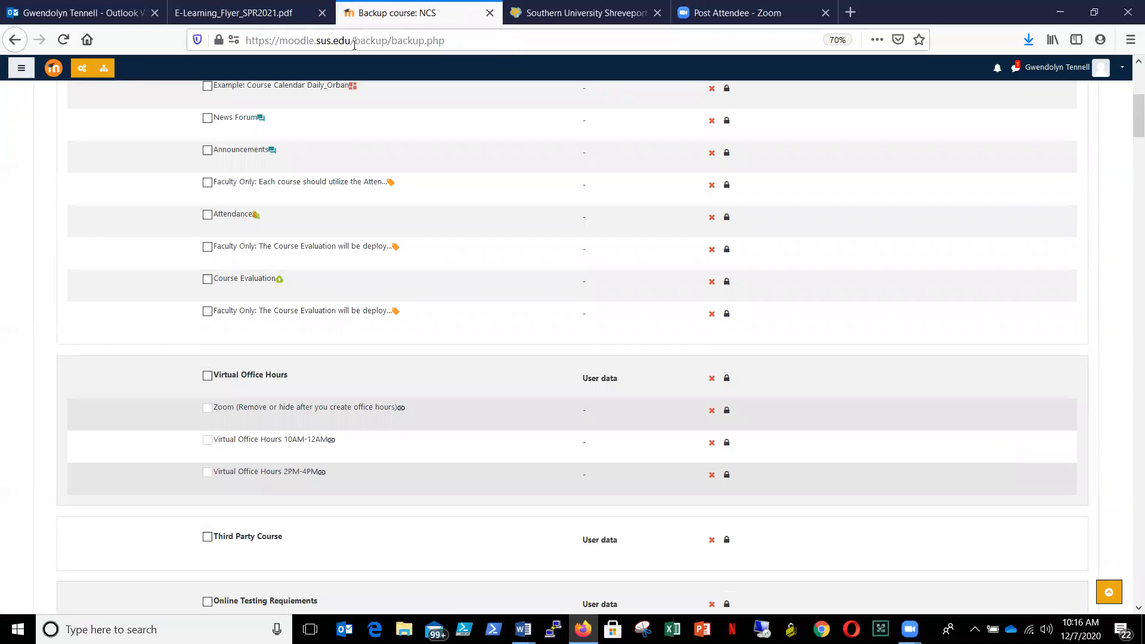
click(207, 85)
click(207, 119)
click(206, 151)
- Include the Virtual Office Hours, Third Party Course, Online Testing Requiements and Start Here sections in the backup
click(207, 375)
click(207, 537)
click(208, 602)
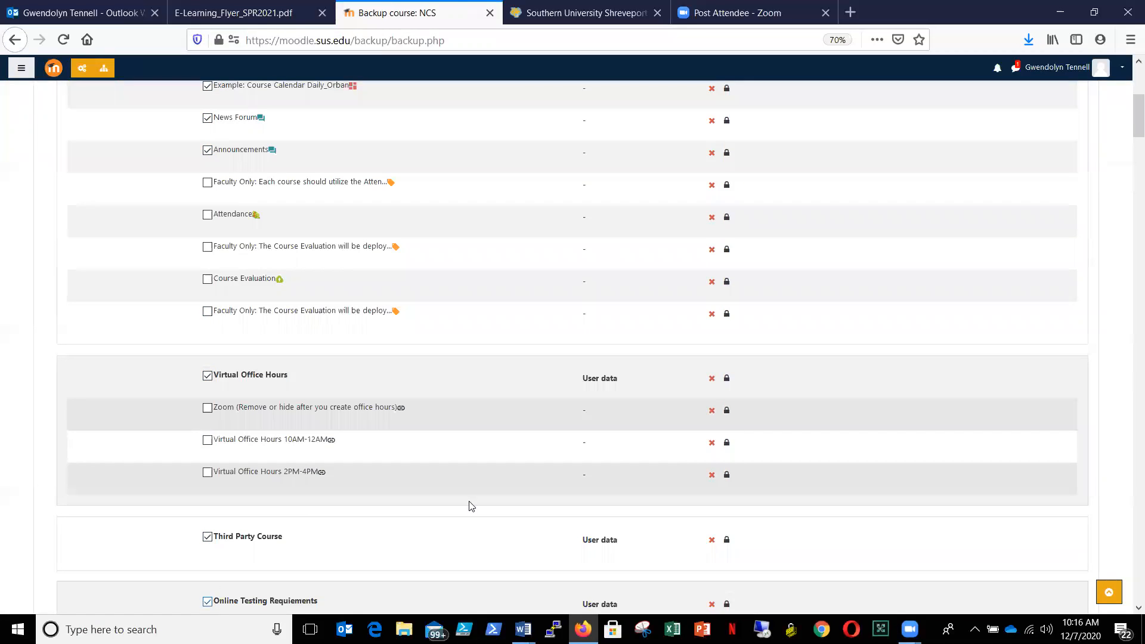
drag(1128, 95, 1129, 177)
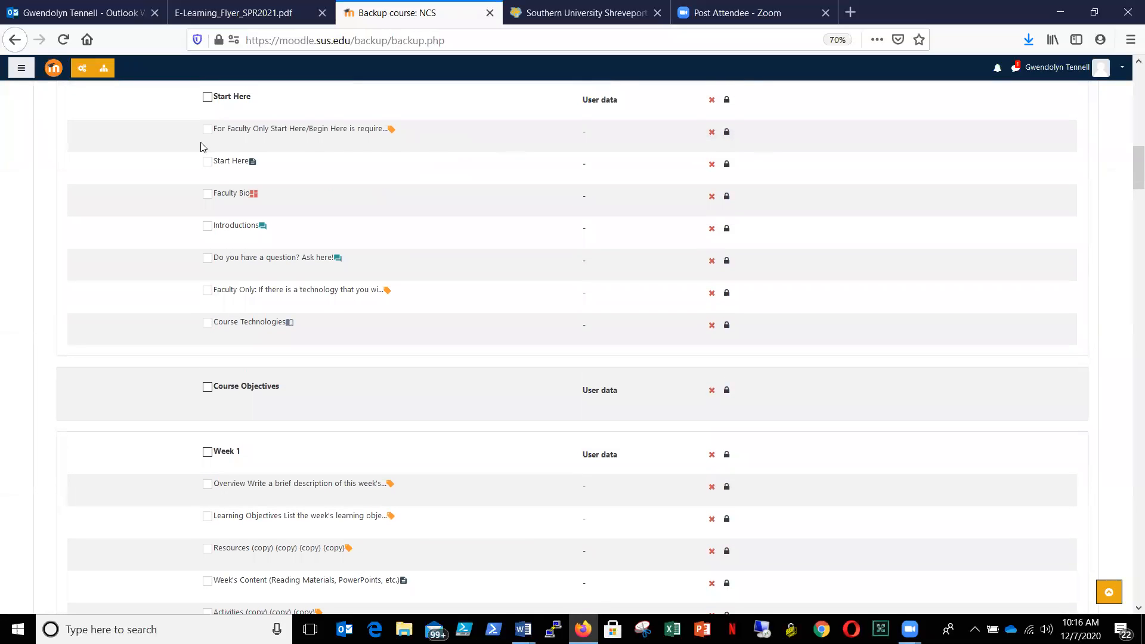
click(208, 99)
- Select all course items for the backup again and proceed to the confirmation and review stage
drag(1127, 179, 1128, 92)
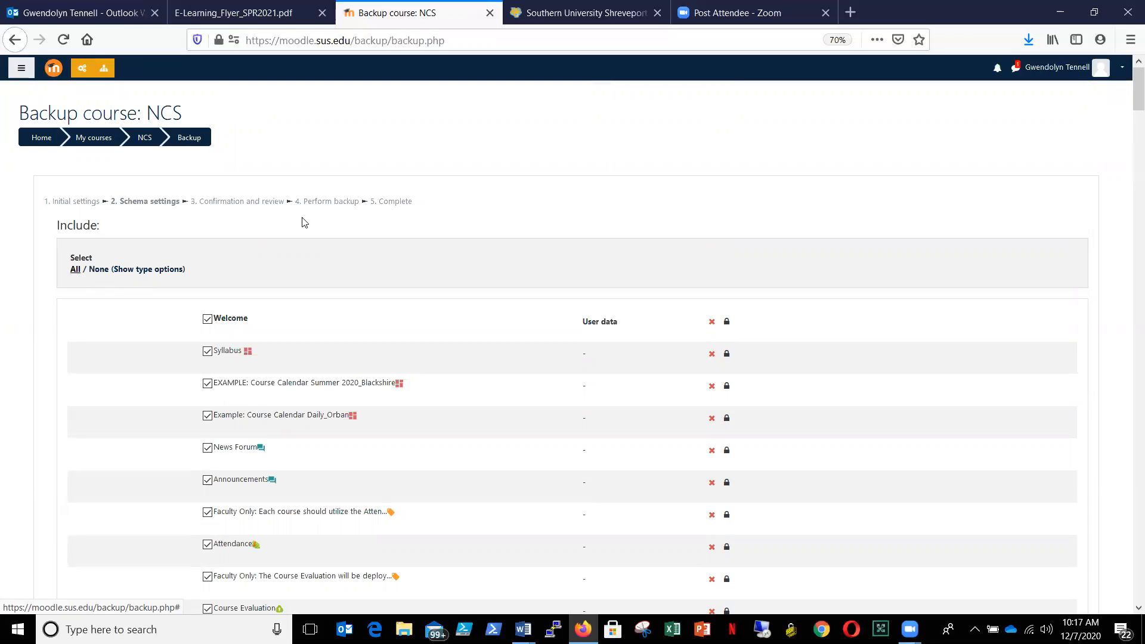
drag(1129, 91, 1129, 578)
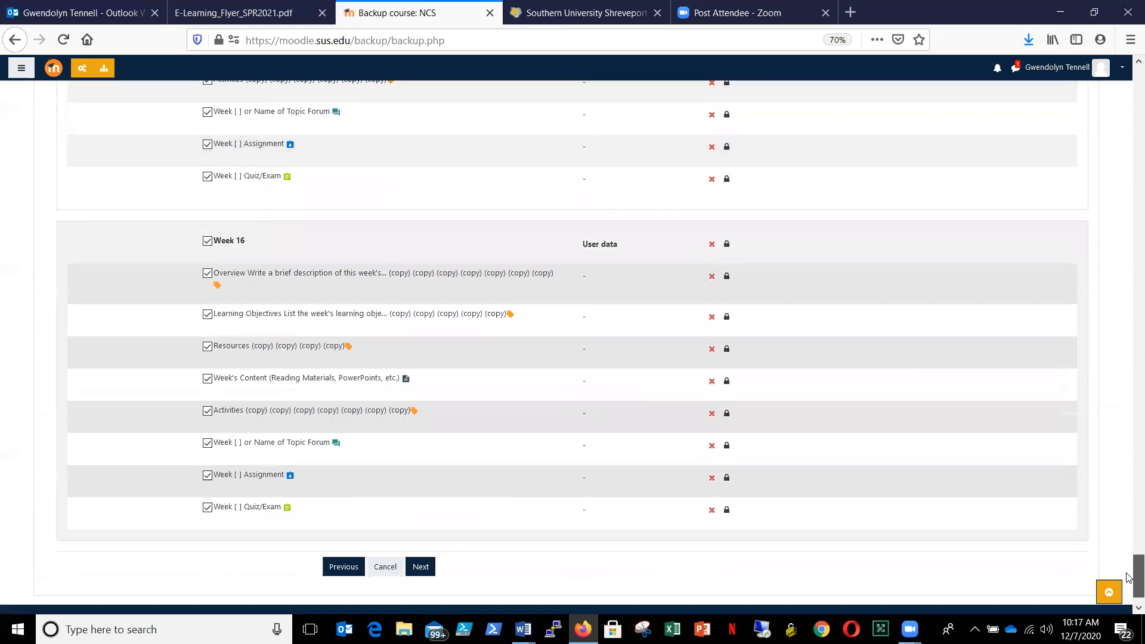
click(424, 566)
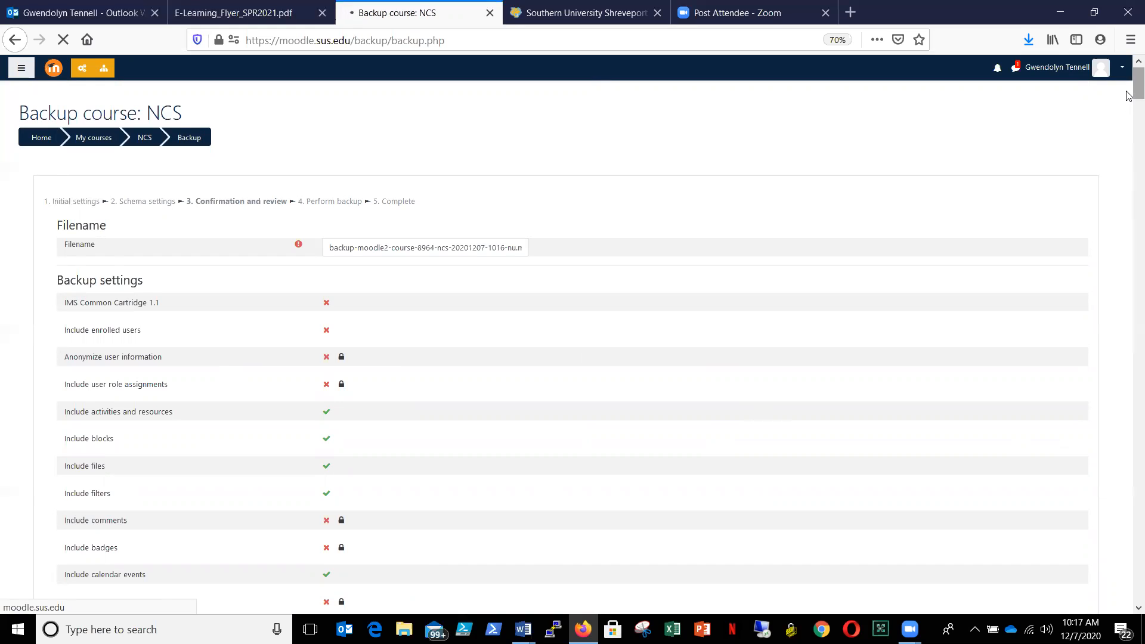
- Perform the NCS course backup and continue to the page listing the backup files
drag(1129, 96, 1127, 617)
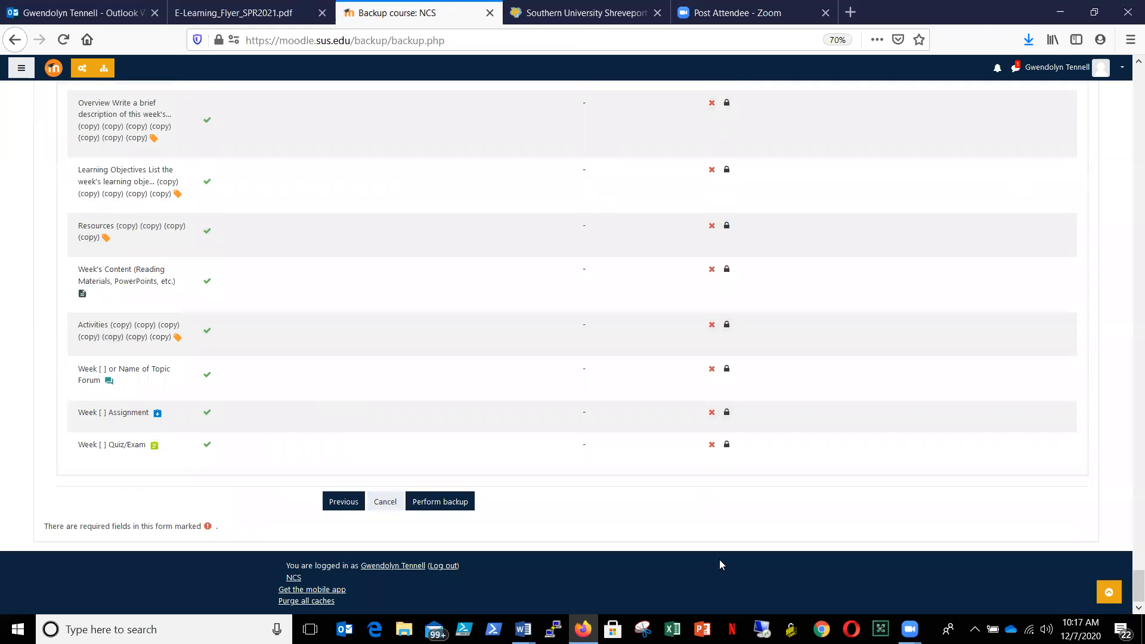
click(465, 503)
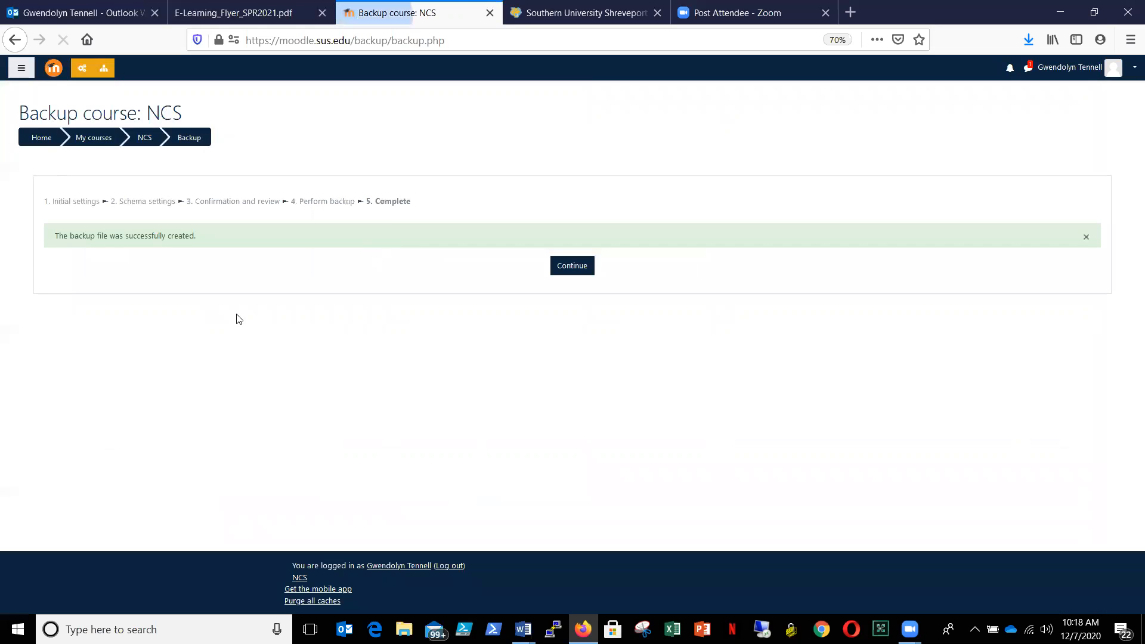
click(573, 272)
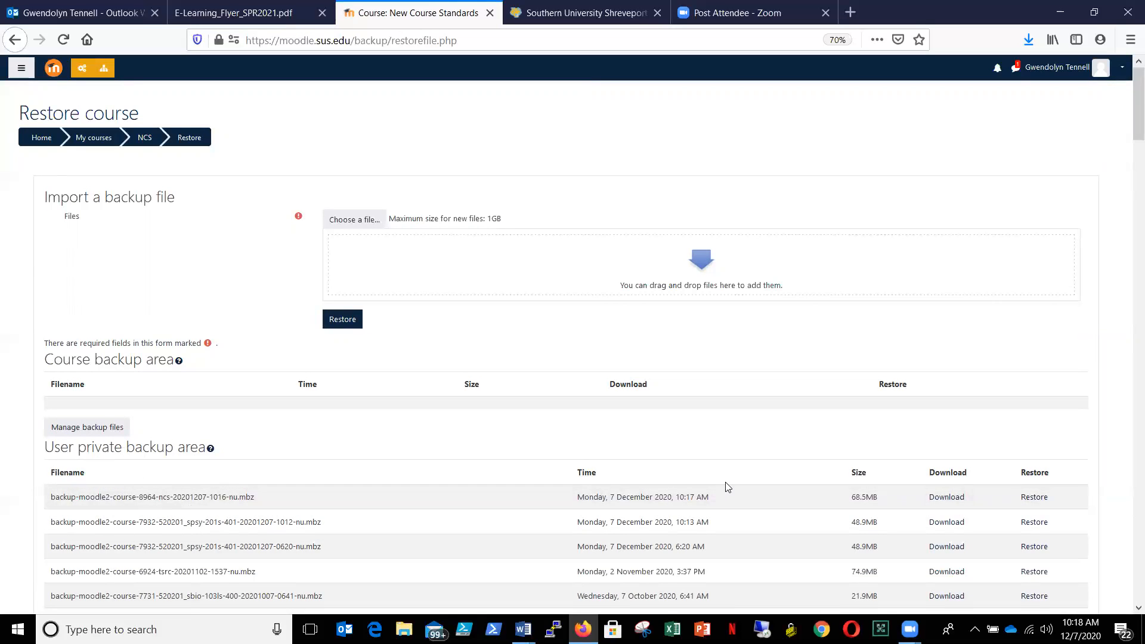
- Save the newest NCS backup file to the Moodle Backup folder under the name NCS
right_click(947, 504)
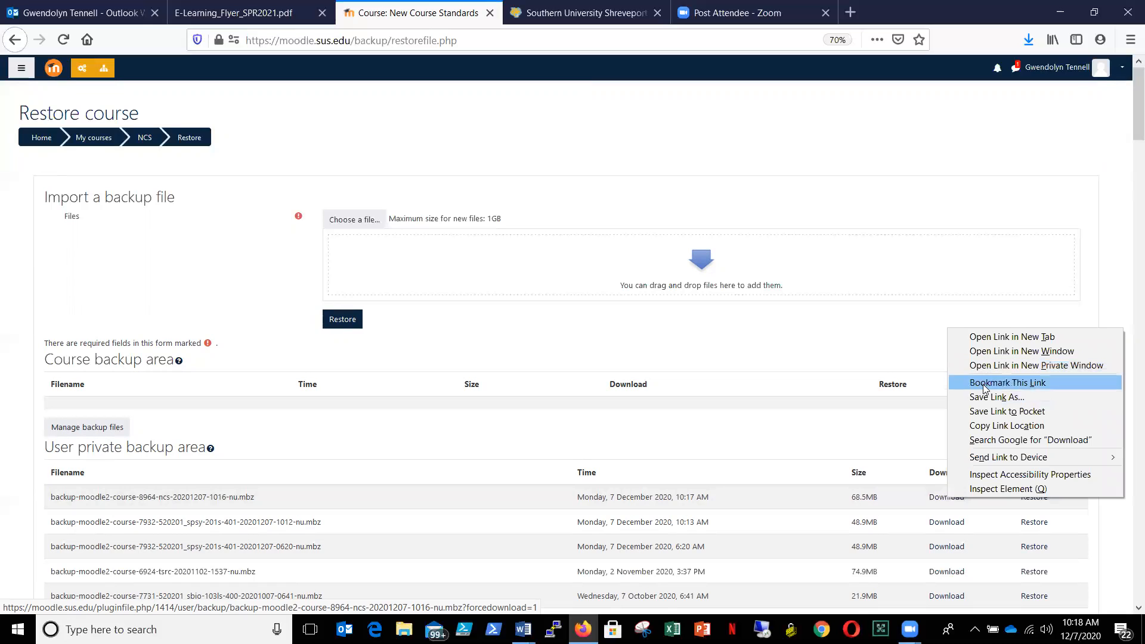
click(983, 398)
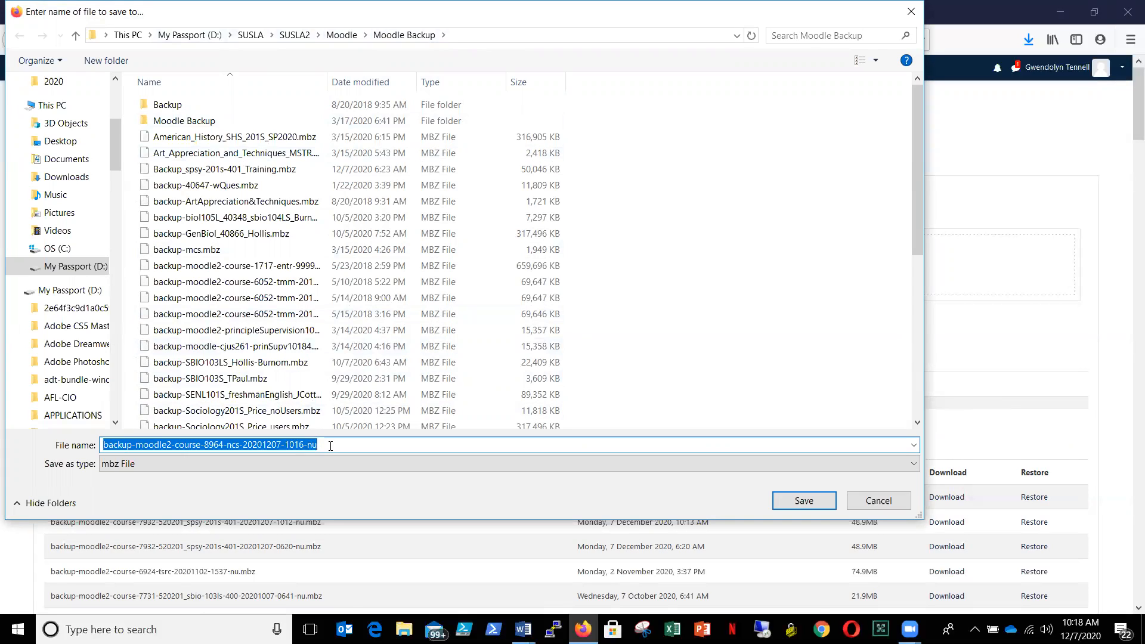
text(NCS)
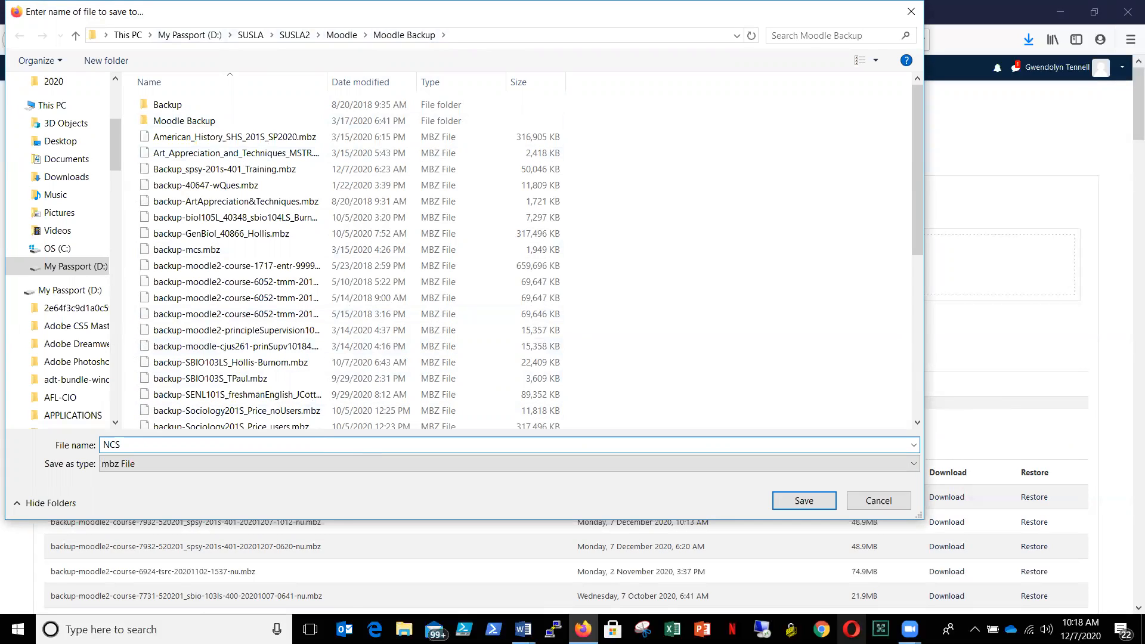
click(827, 508)
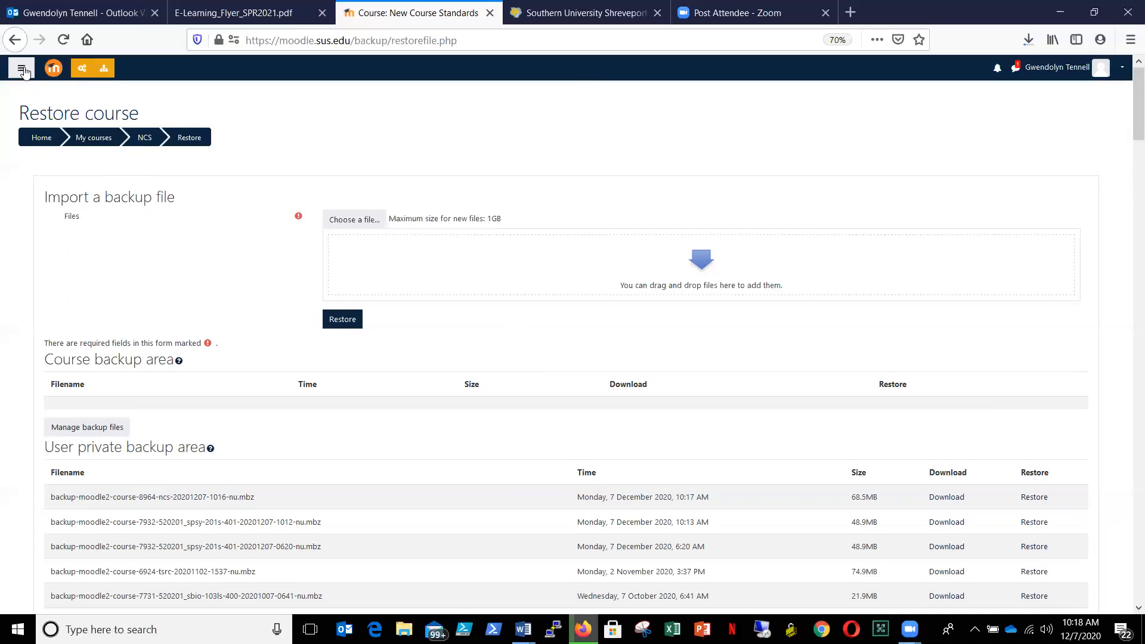
- Open the course and category management in the site administration and search the courses for 10721
click(103, 68)
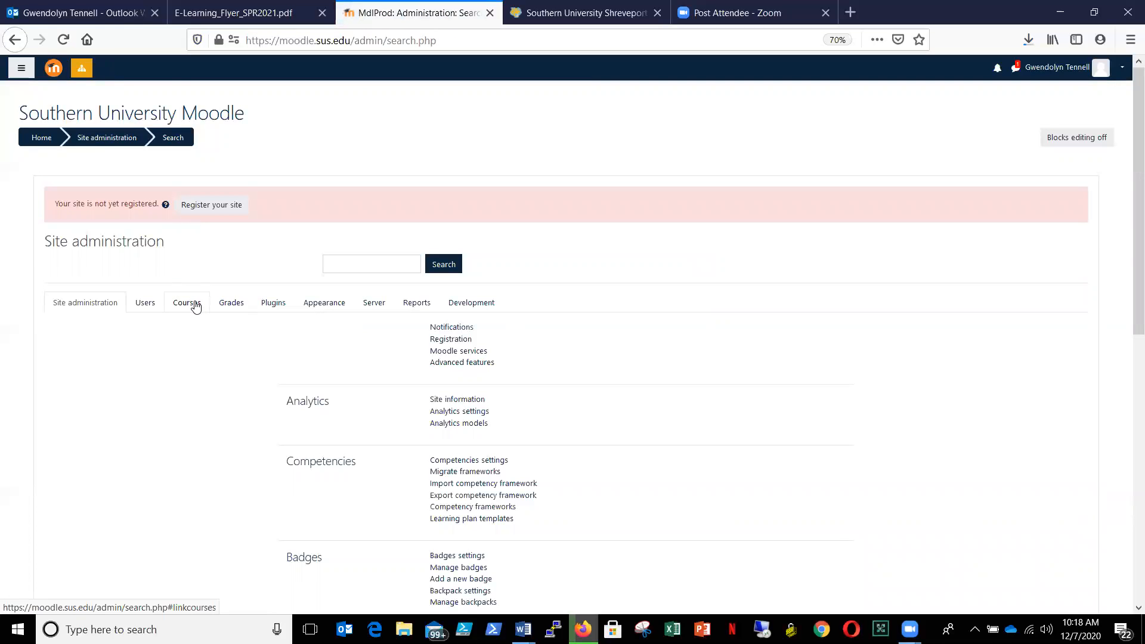
click(196, 307)
click(473, 330)
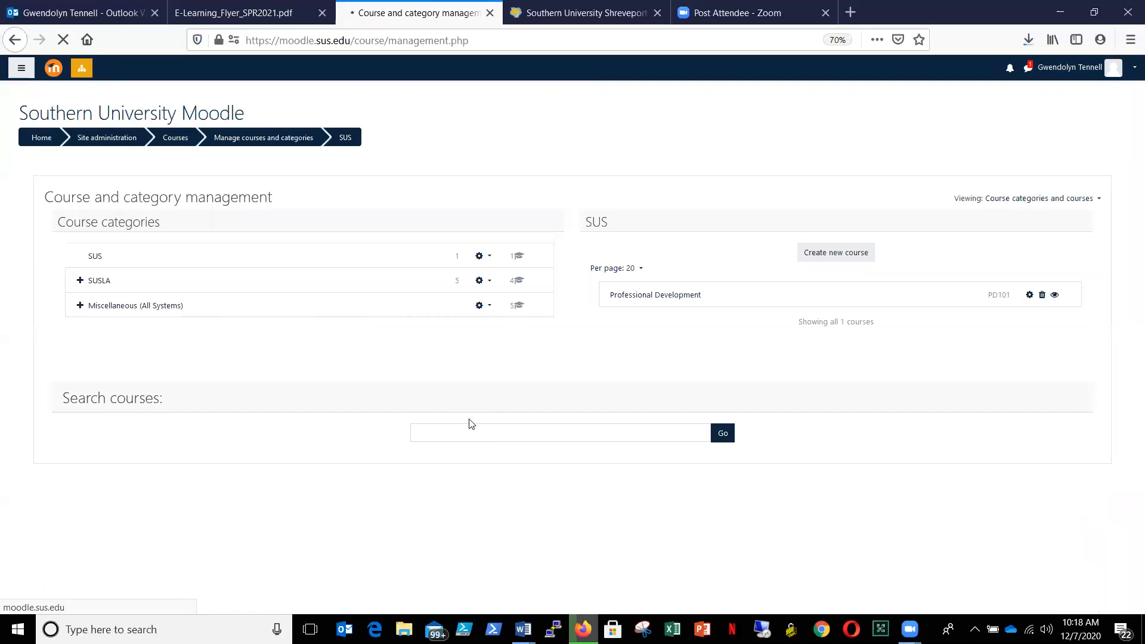
click(468, 432)
text(10721)
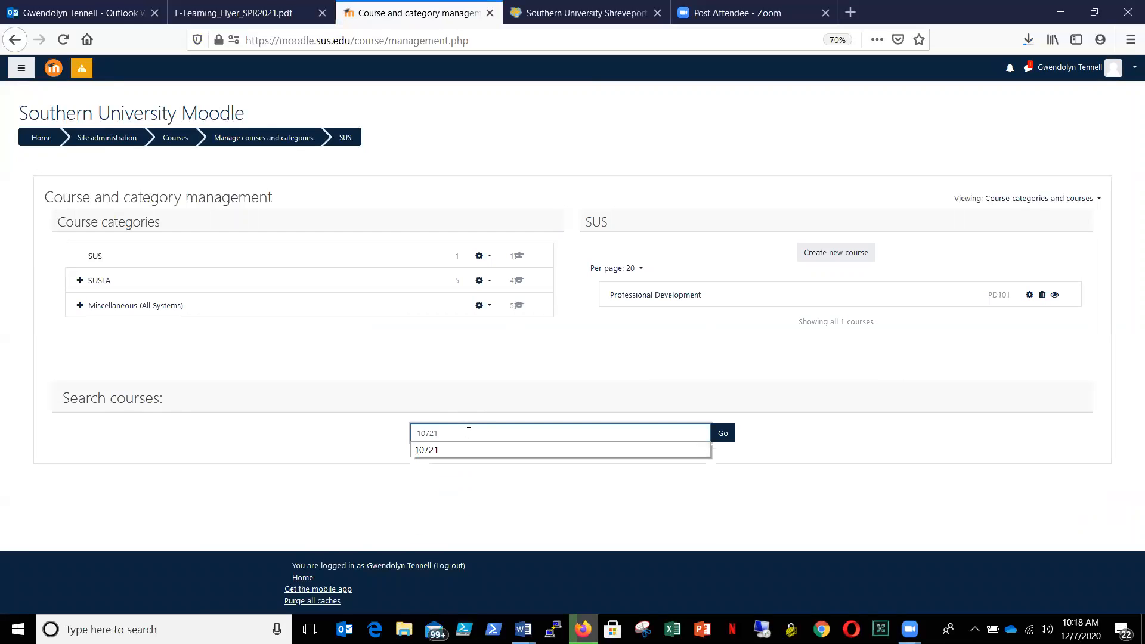
key(Return)
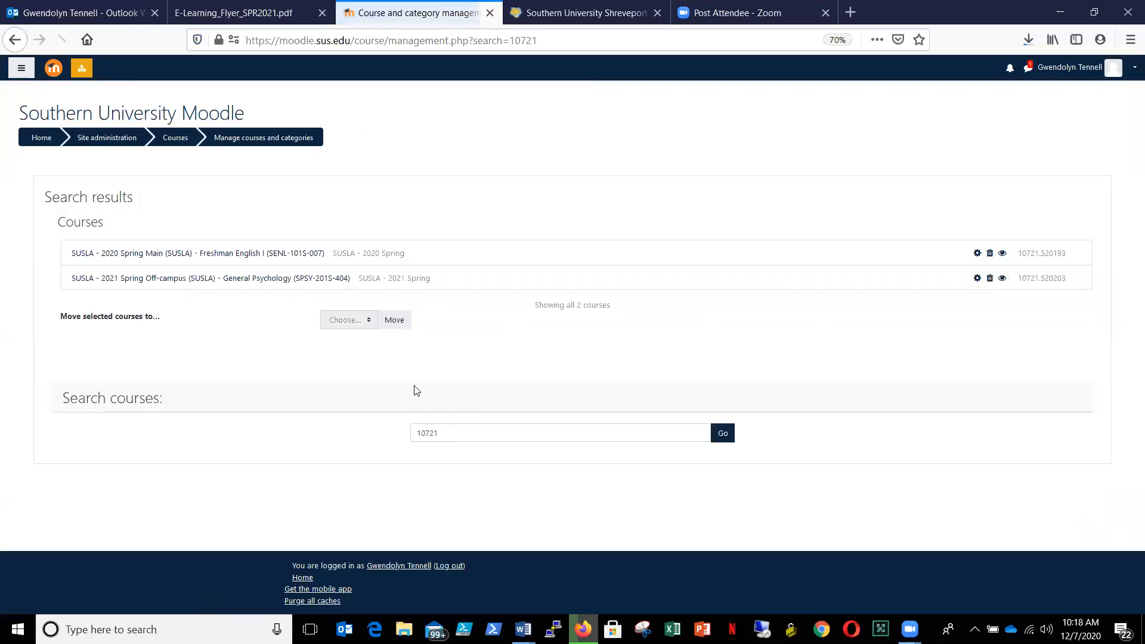
- View the 2021 Spring General Psychology (SPSY-201S-404) course and open its Restore page
click(318, 279)
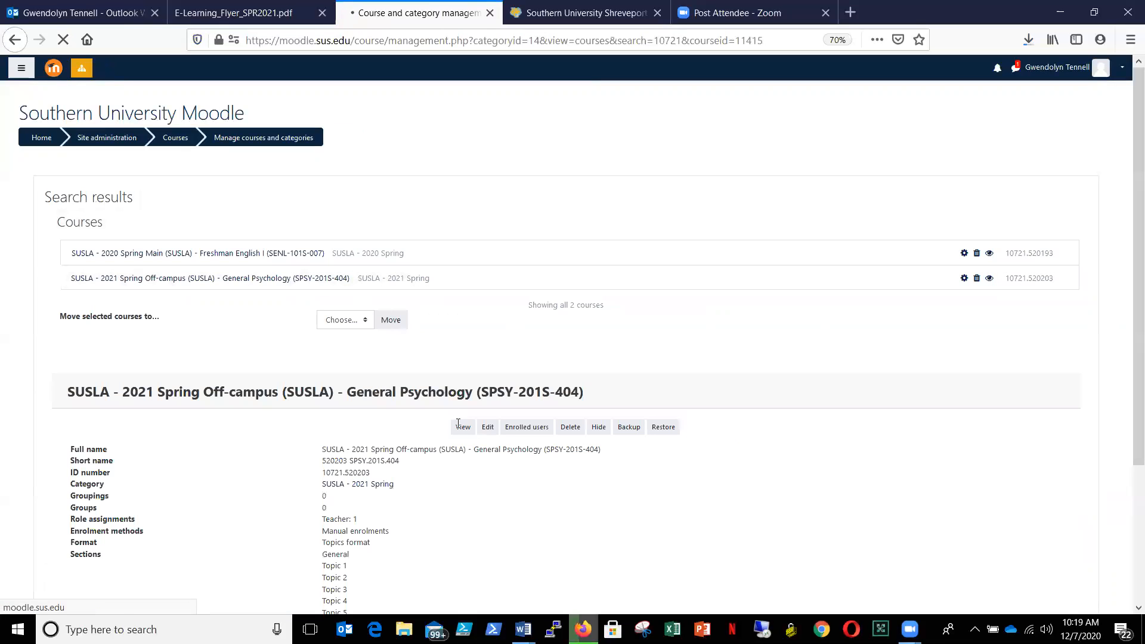
click(463, 427)
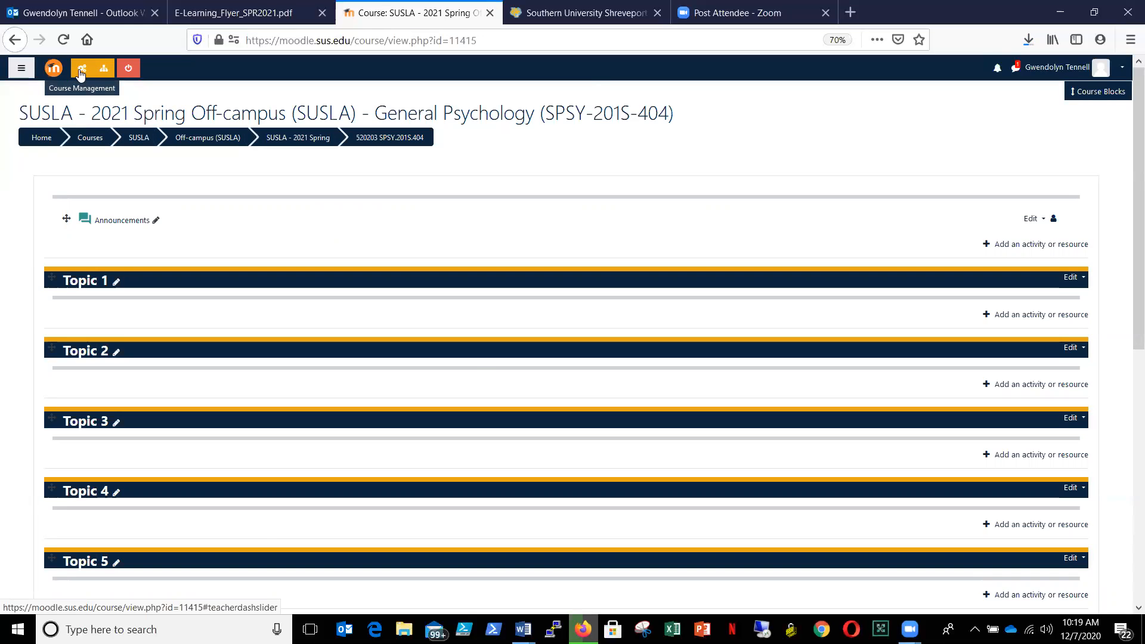
click(81, 71)
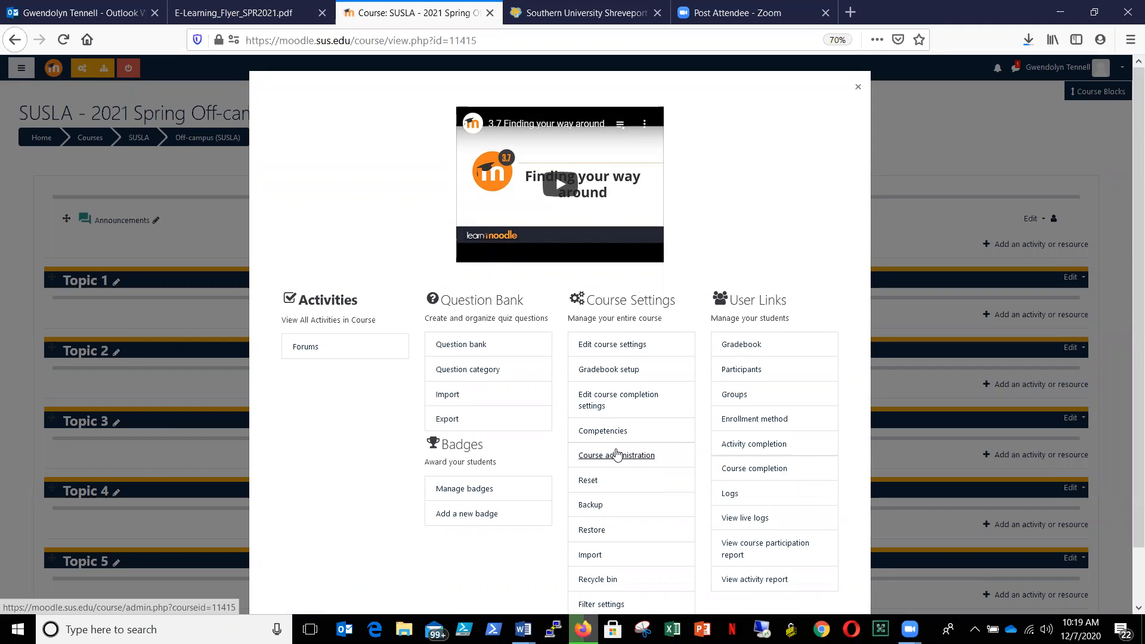
click(594, 533)
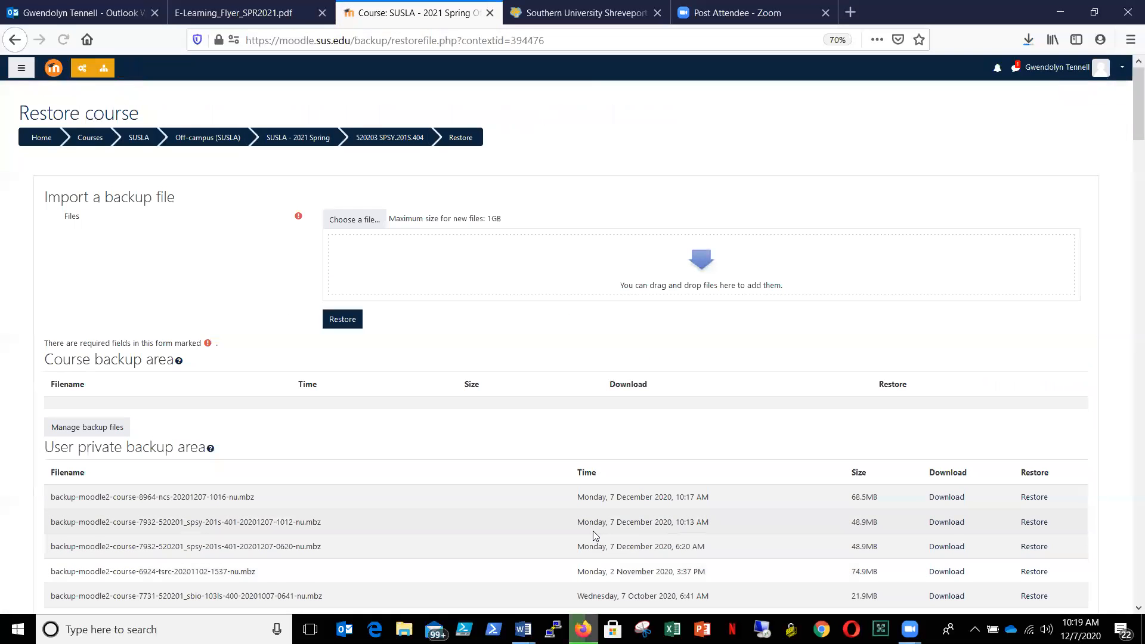
- Upload the backup file Training_spsy-201s-401-20201207.mbz from the Moodle Backup folder under SUSLA2 > Moodle to the restore form
click(368, 221)
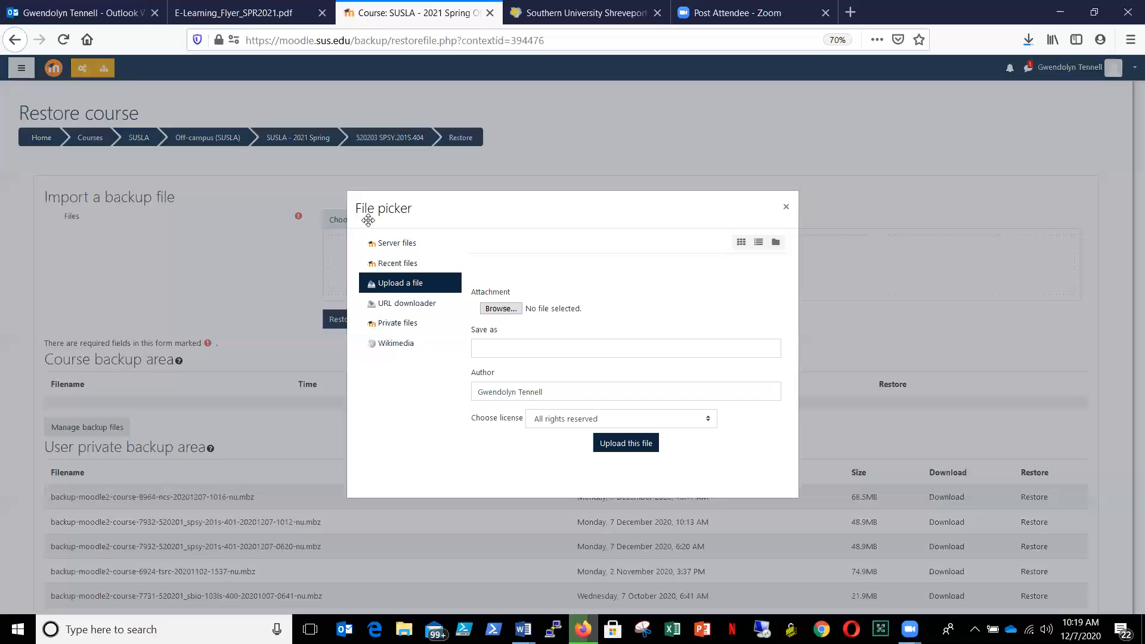
click(501, 309)
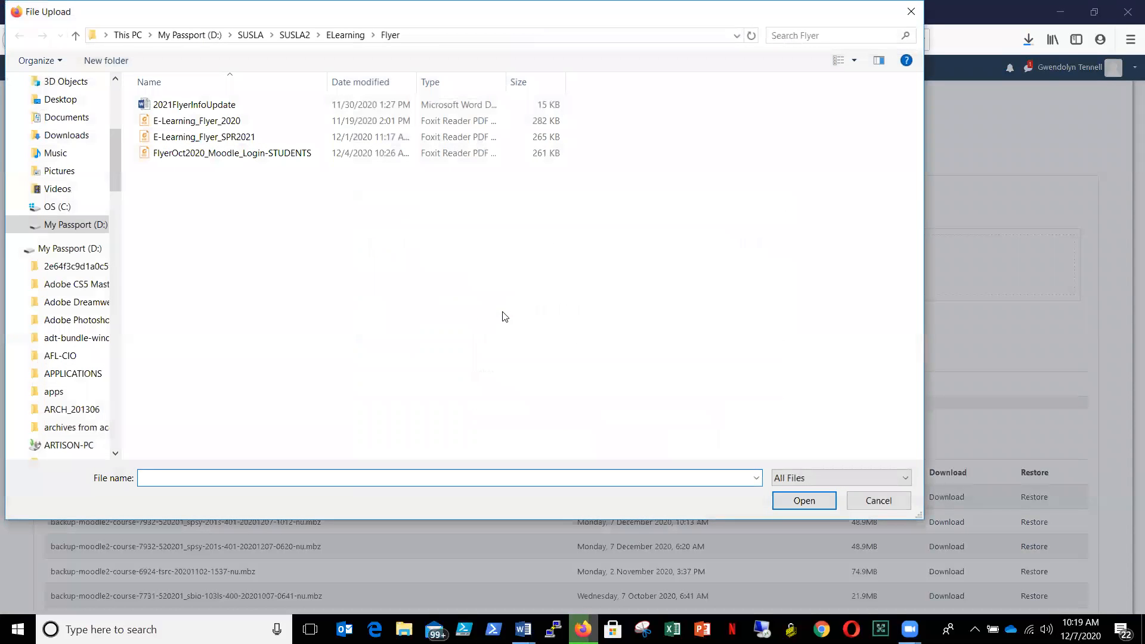
click(294, 36)
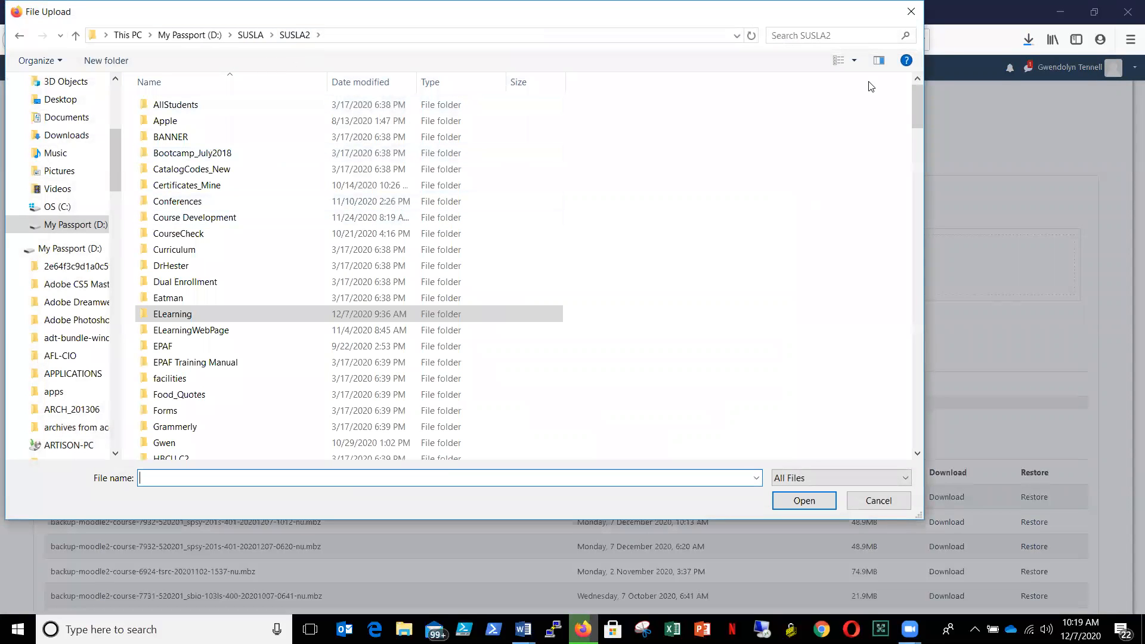
drag(916, 101, 915, 136)
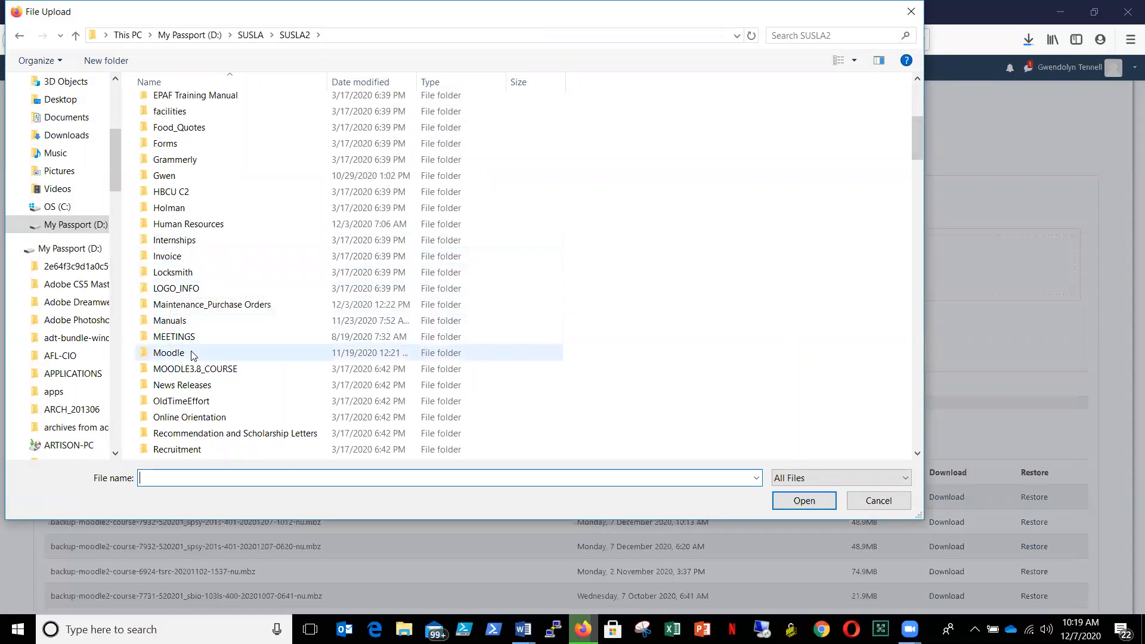
double_click(183, 358)
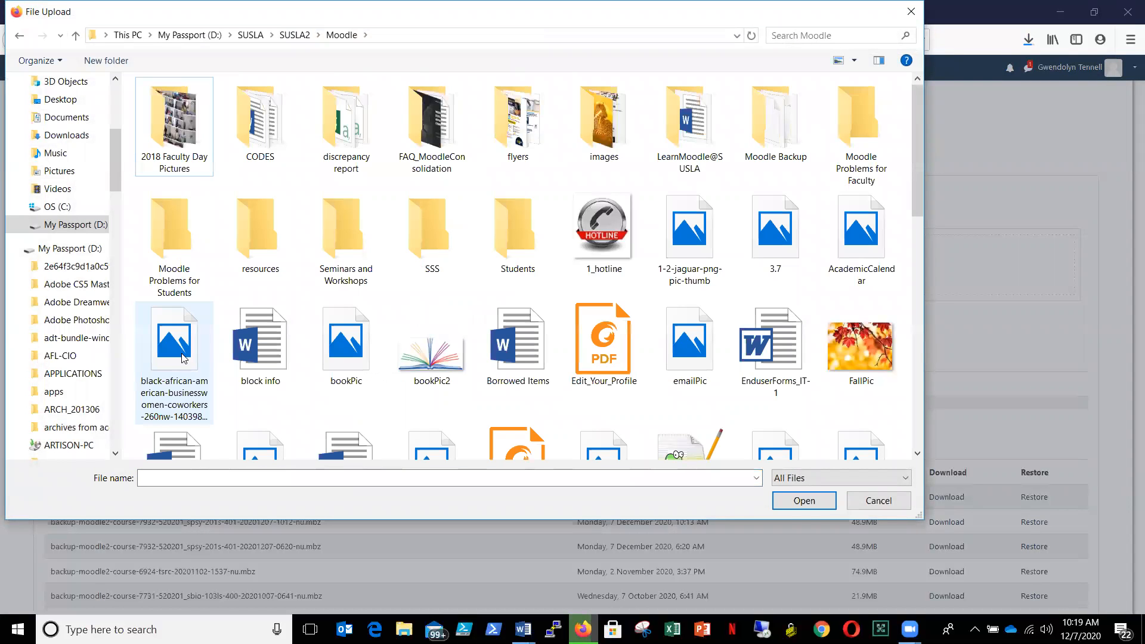
double_click(790, 124)
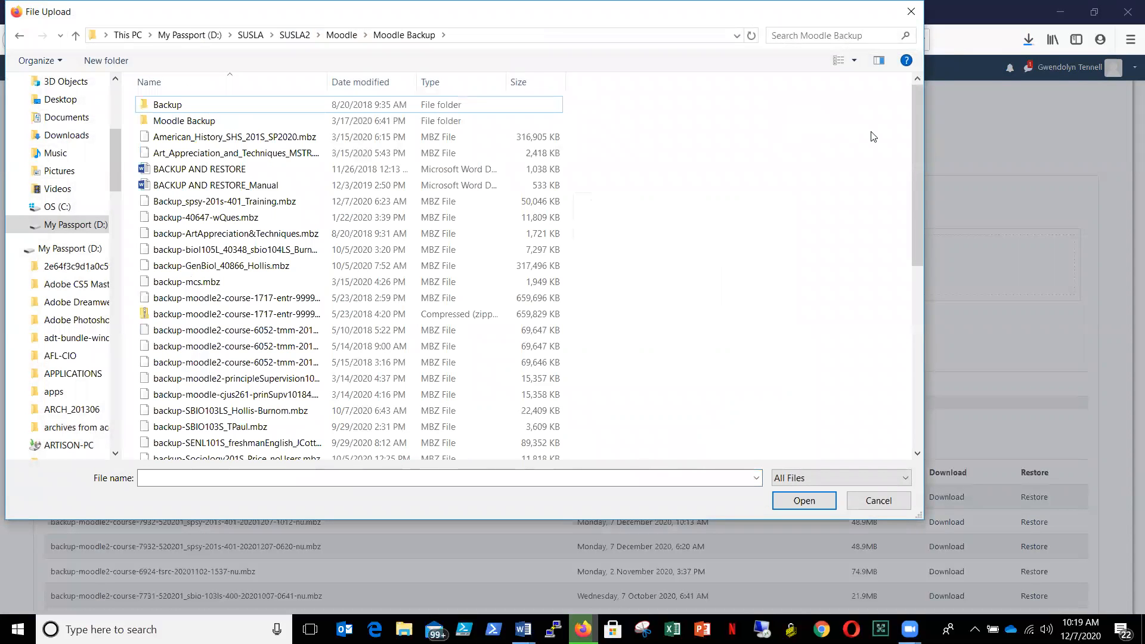
drag(918, 165, 927, 421)
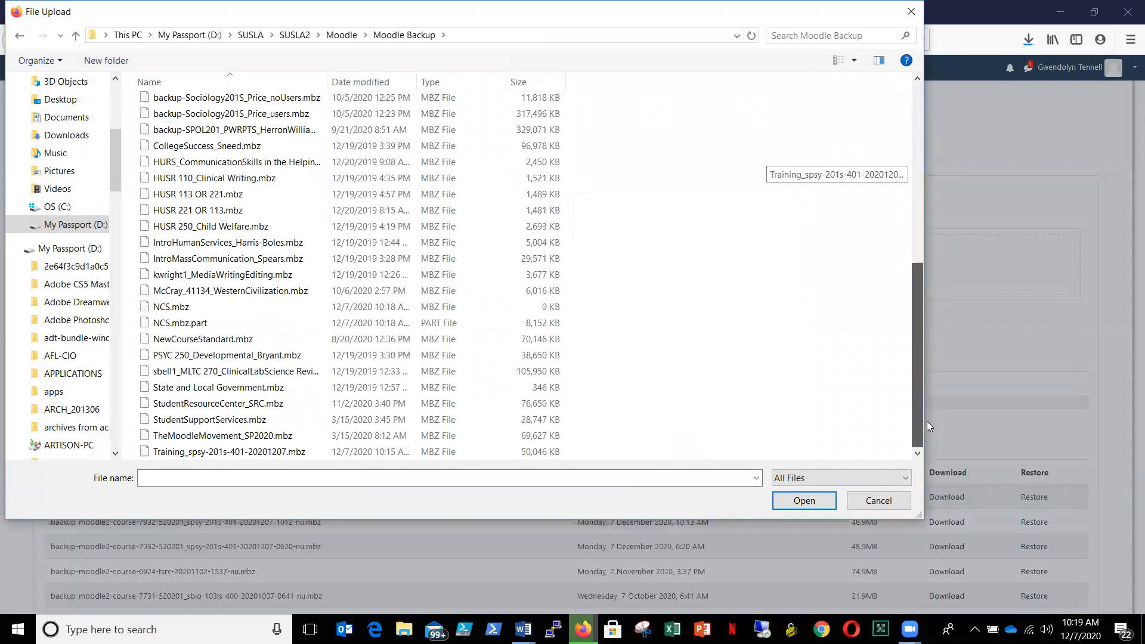
double_click(161, 456)
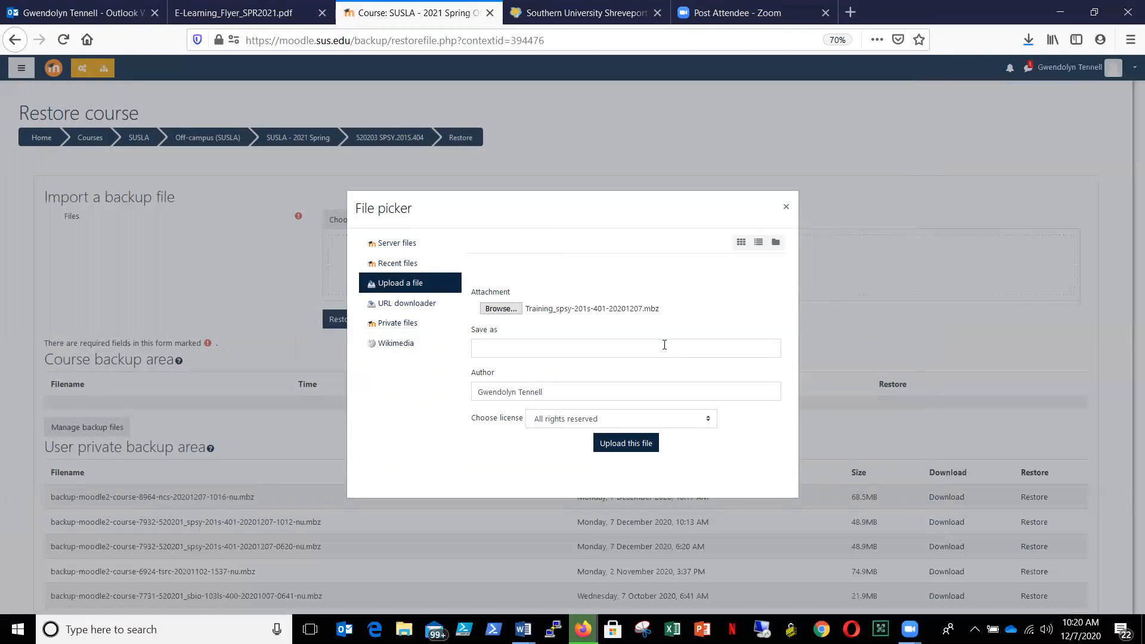
click(630, 449)
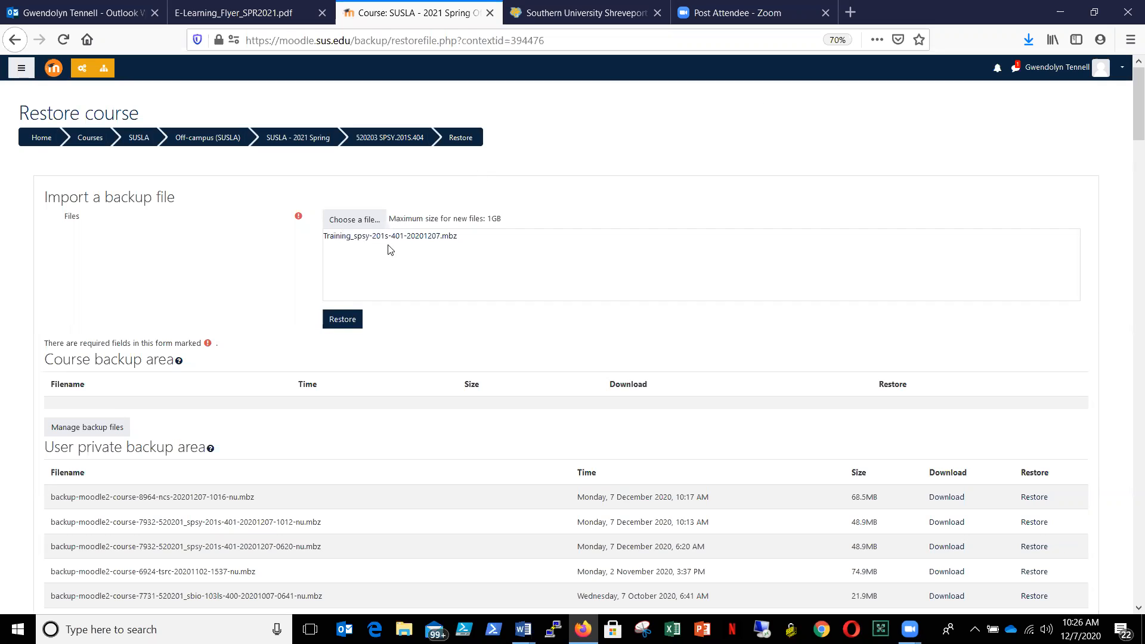
- Start restoring the uploaded backup, confirm its details, and choose to merge it into this course
click(347, 321)
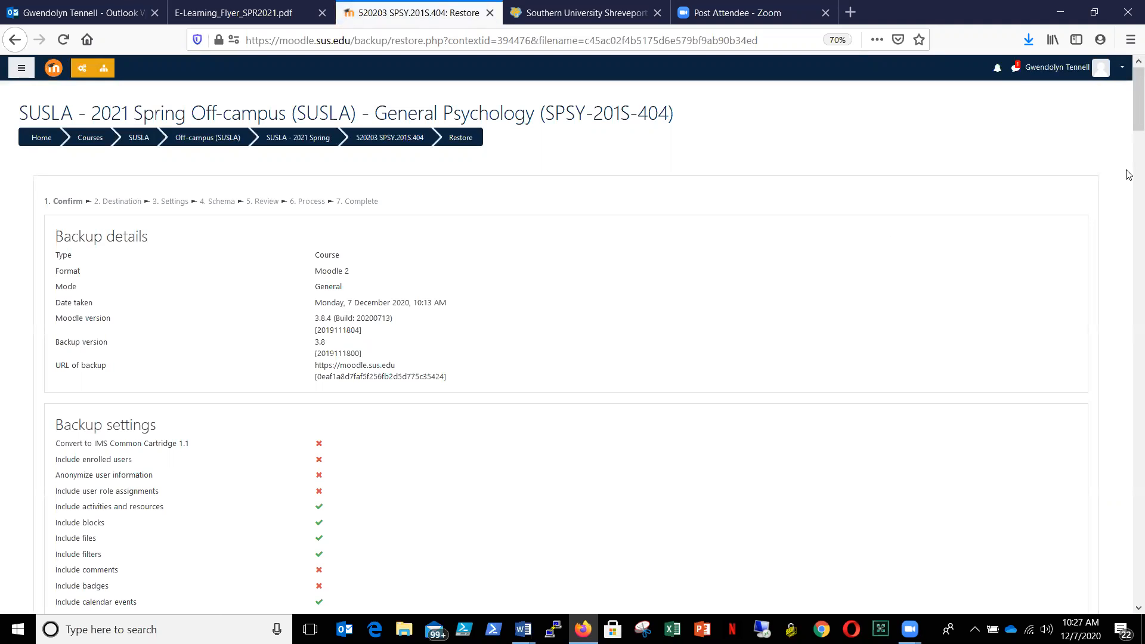
drag(1127, 112, 1128, 600)
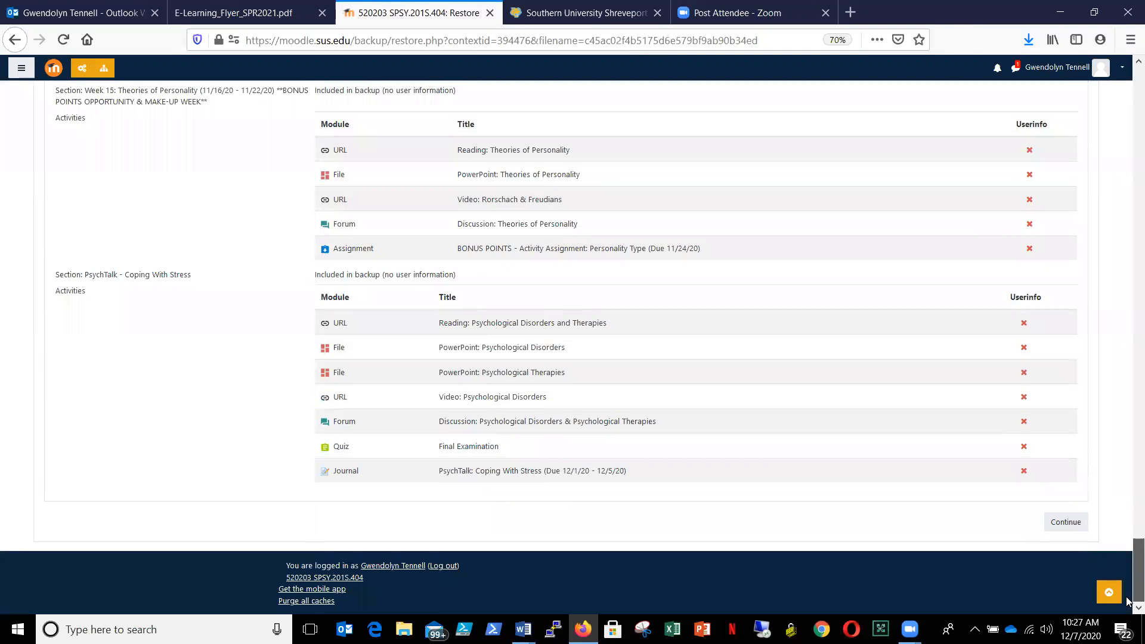
click(1065, 523)
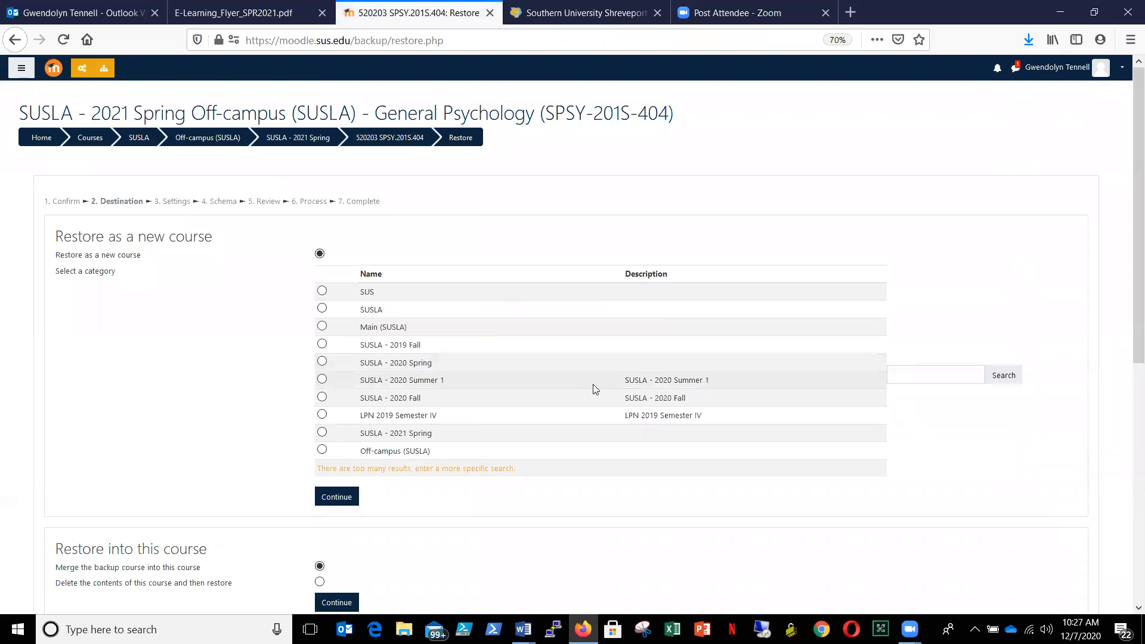
drag(1129, 192, 1127, 324)
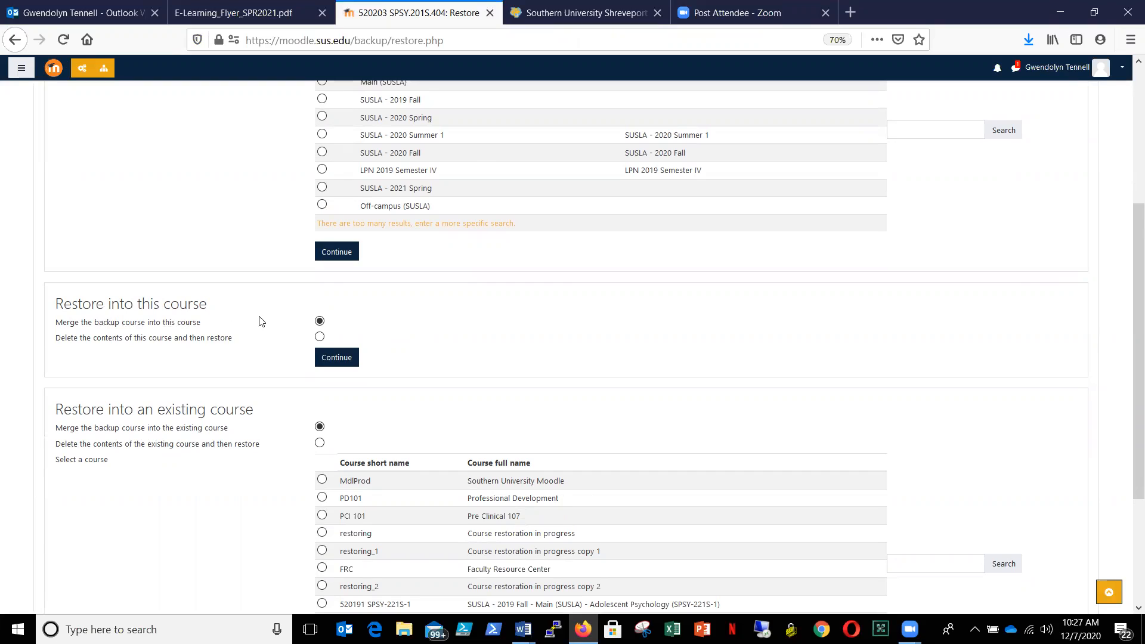
click(344, 362)
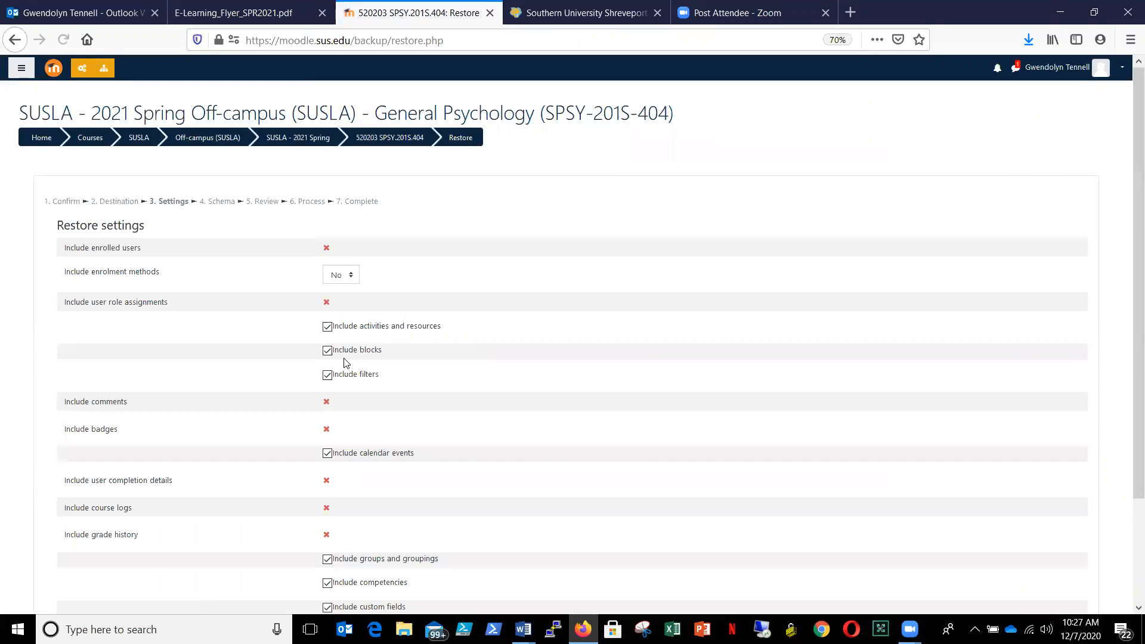
- Set Include enrolment methods to Yes in the restore settings and continue to the schema stage
click(353, 279)
click(348, 308)
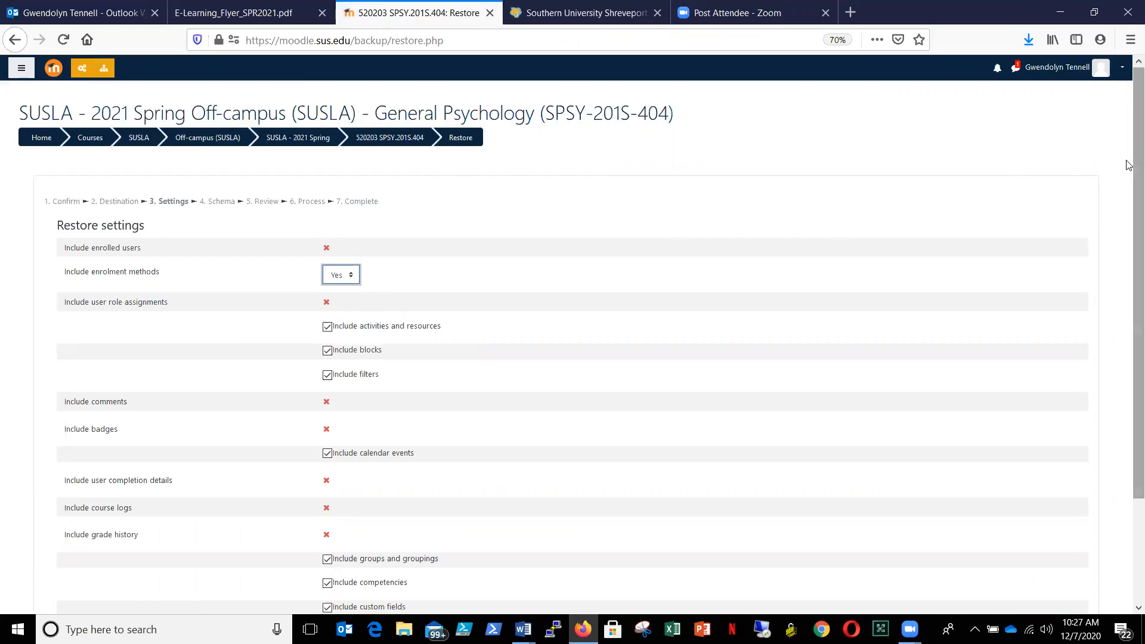
scroll(1129, 320, down, 3)
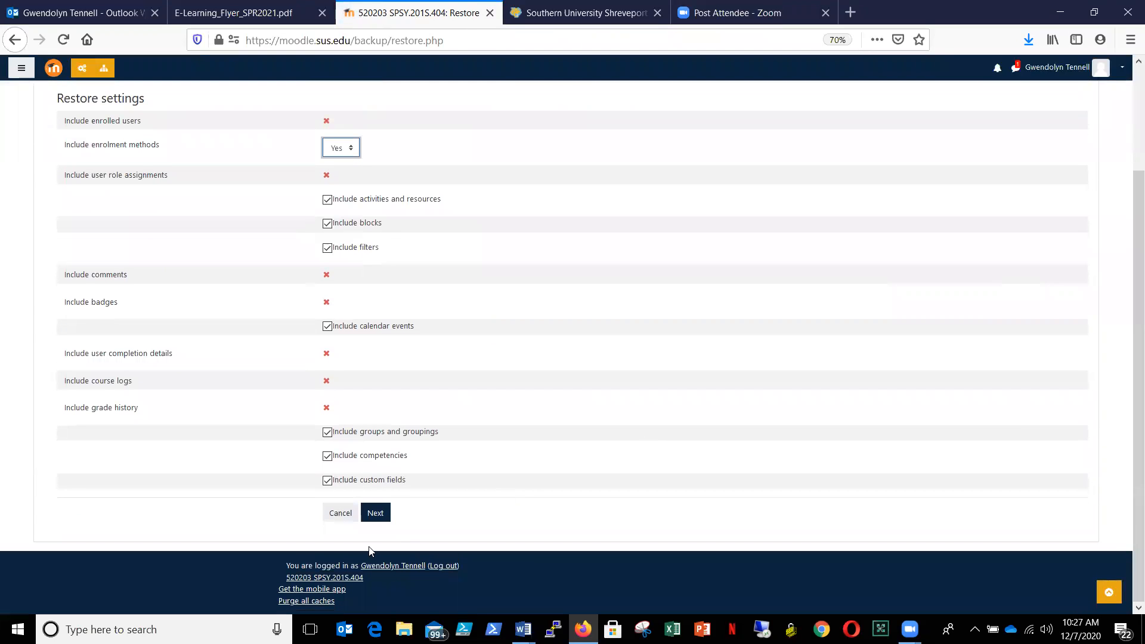
click(375, 513)
click(375, 513)
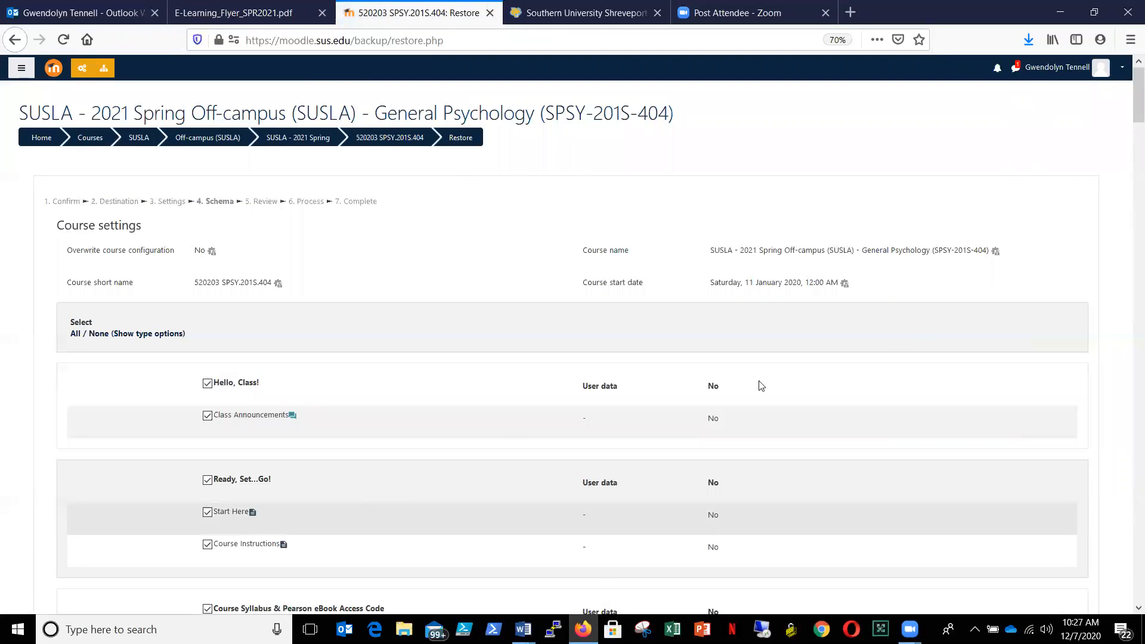
- Accept the schema with all sections and activities included, and perform the restore from the review stage
drag(1136, 107, 1128, 594)
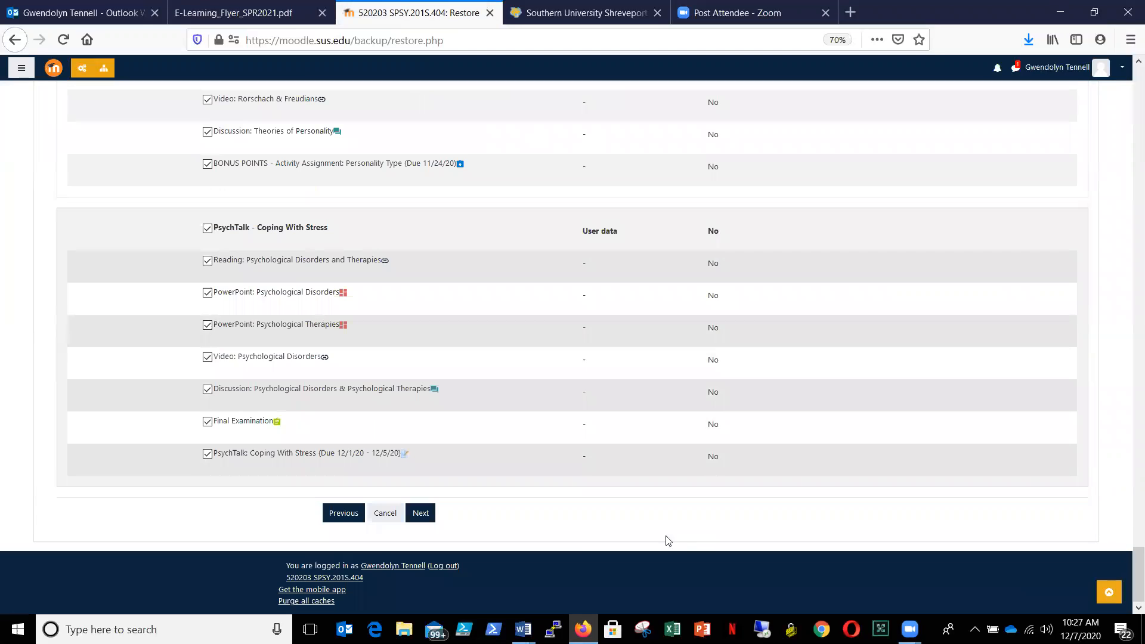
click(421, 515)
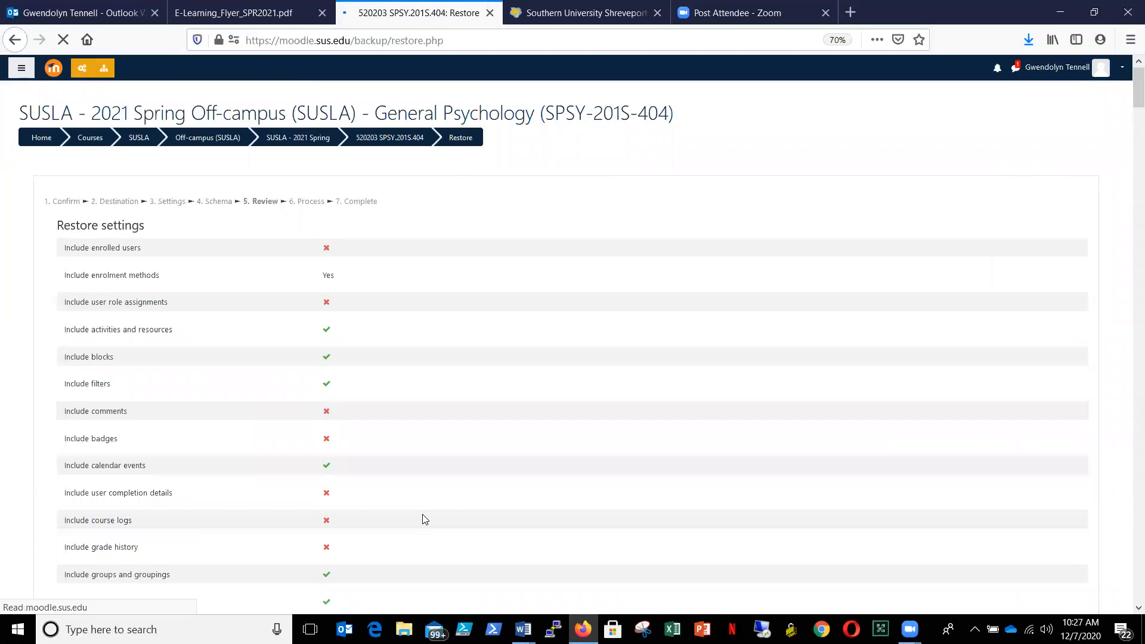
drag(1130, 90, 1138, 582)
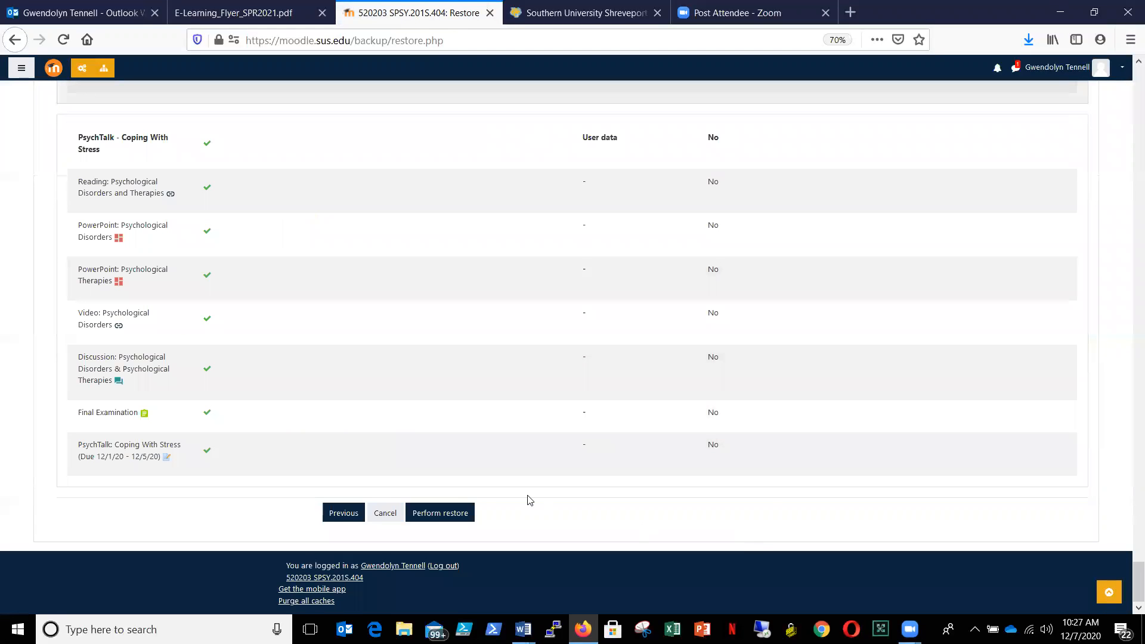
click(438, 514)
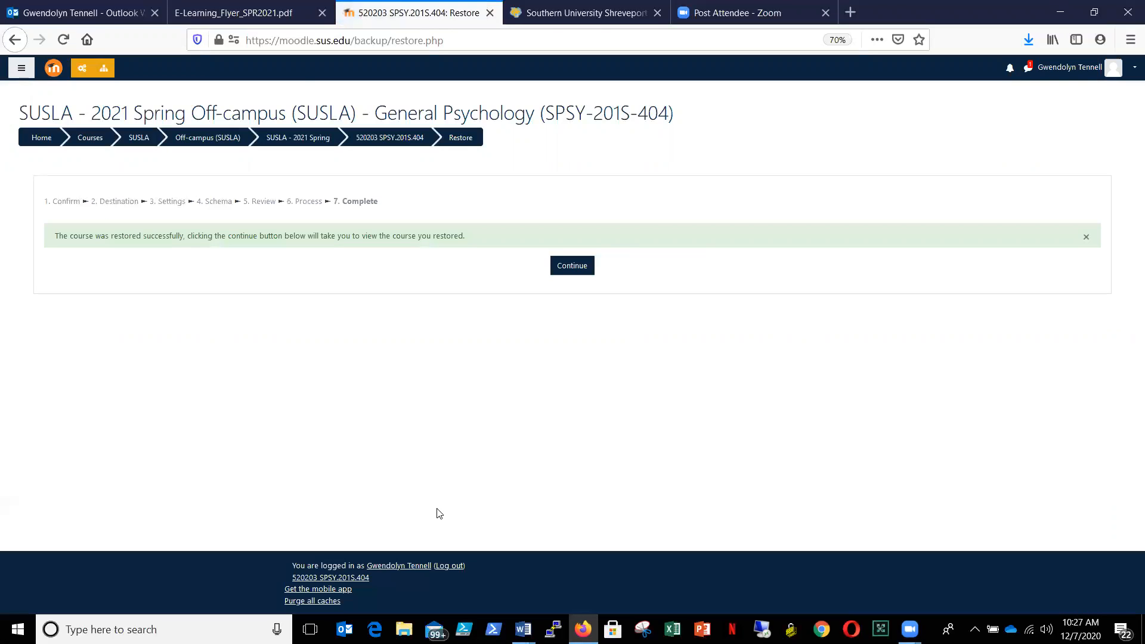
- Continue to the restored General Psychology course and look over its opening sections
click(575, 266)
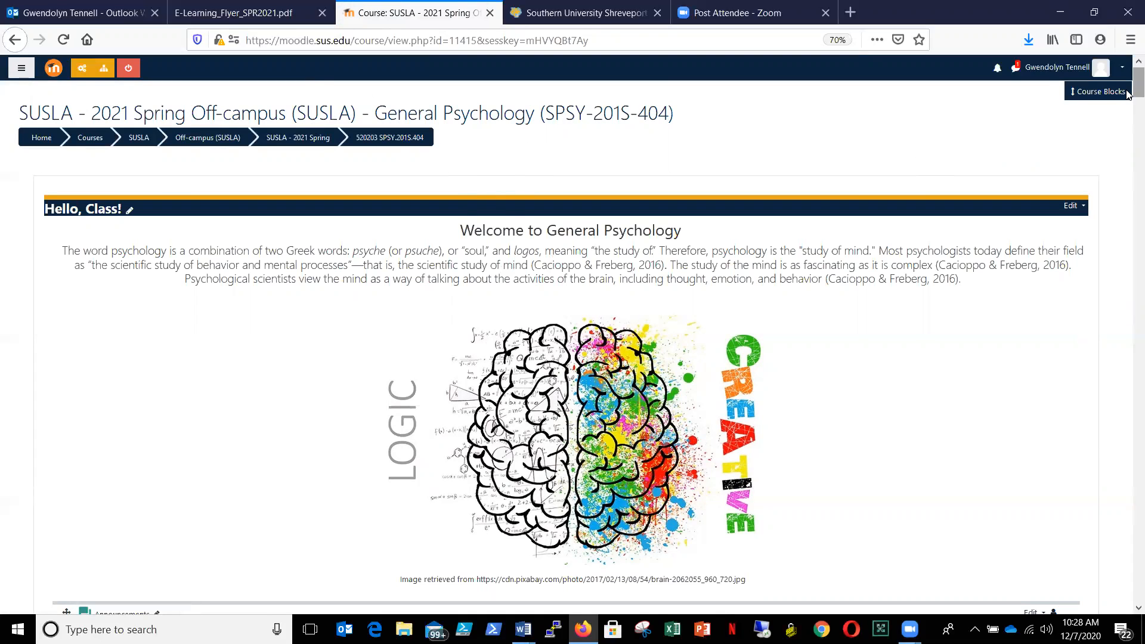
scroll(1127, 94, down, 8)
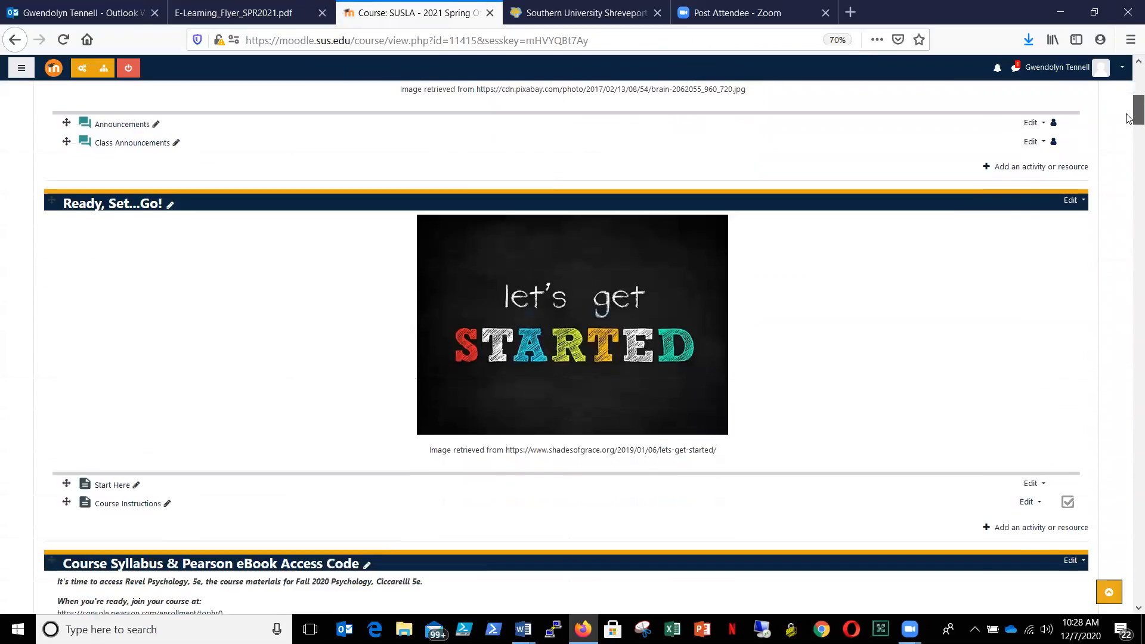
scroll(1127, 88, up, 8)
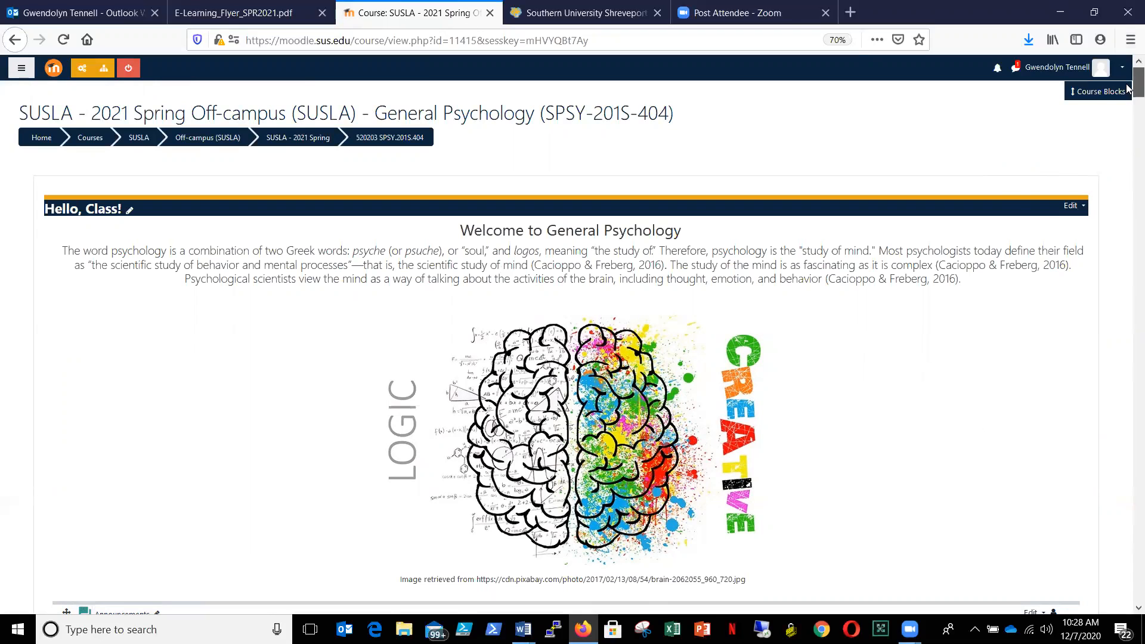
scroll(1128, 90, down, 2)
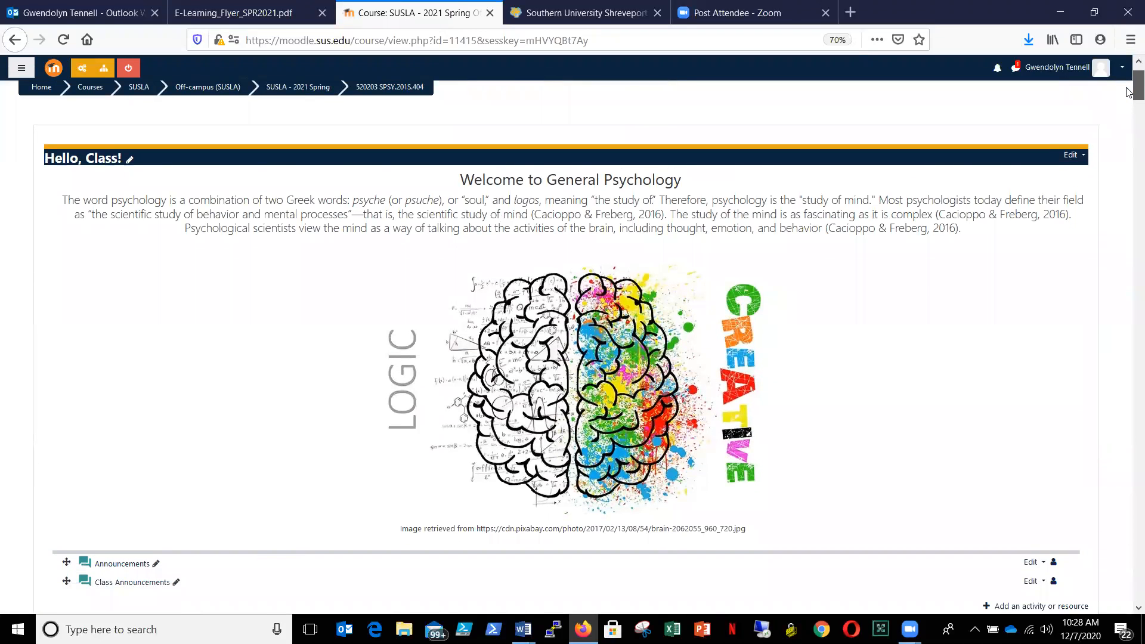
scroll(1127, 90, down, 1)
scroll(1129, 91, down, 20)
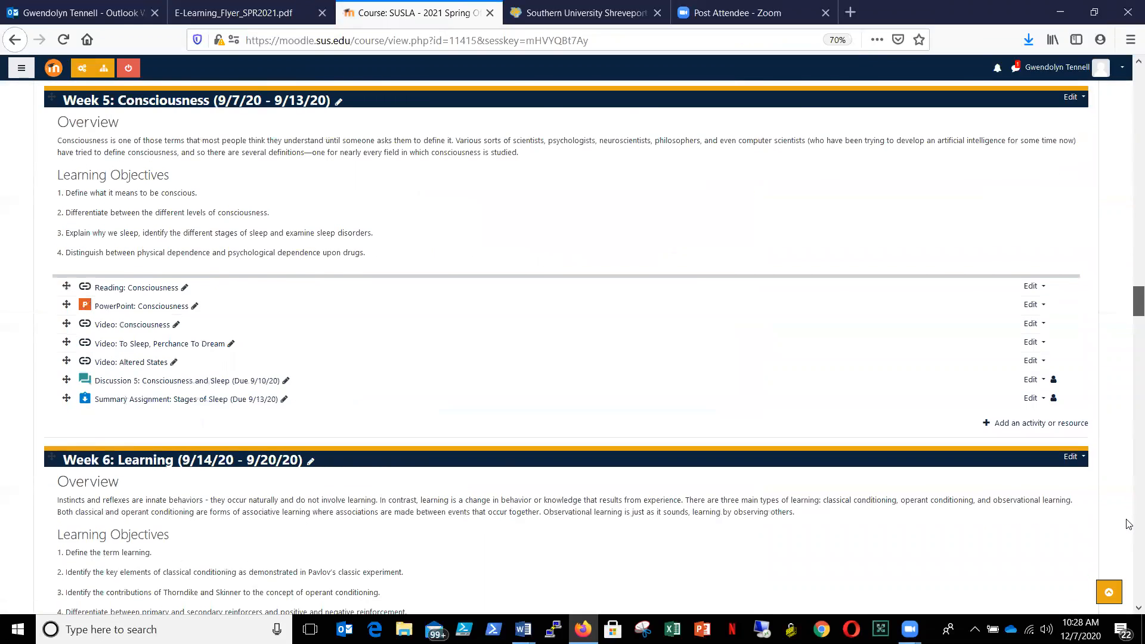
- Add 5 new topic sections at the end of the course
drag(1126, 519, 1129, 594)
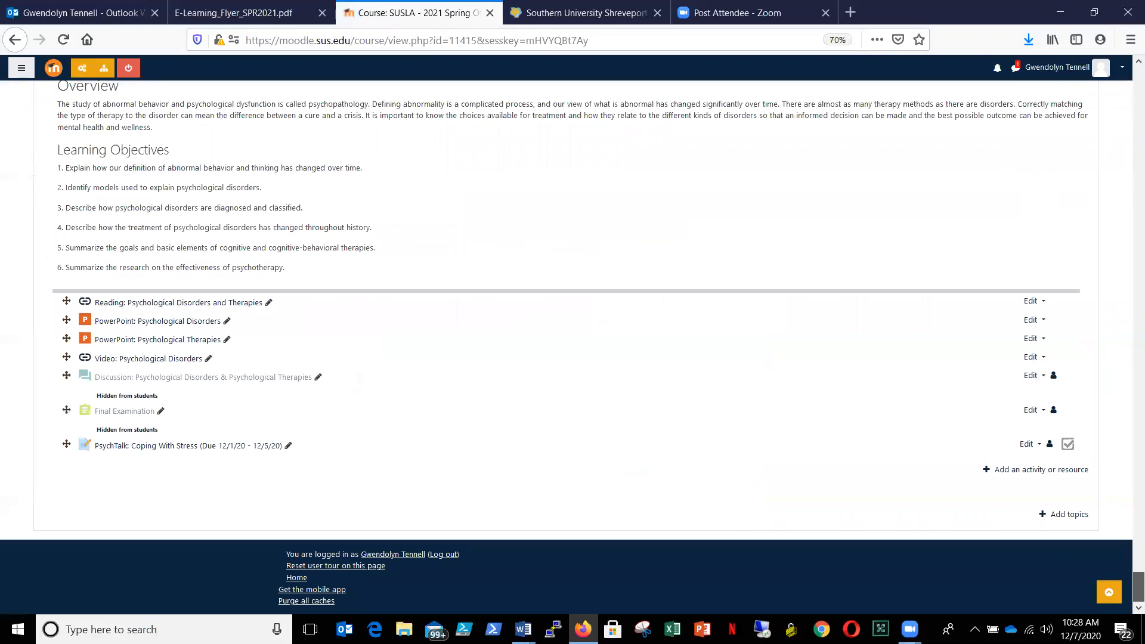
click(1069, 517)
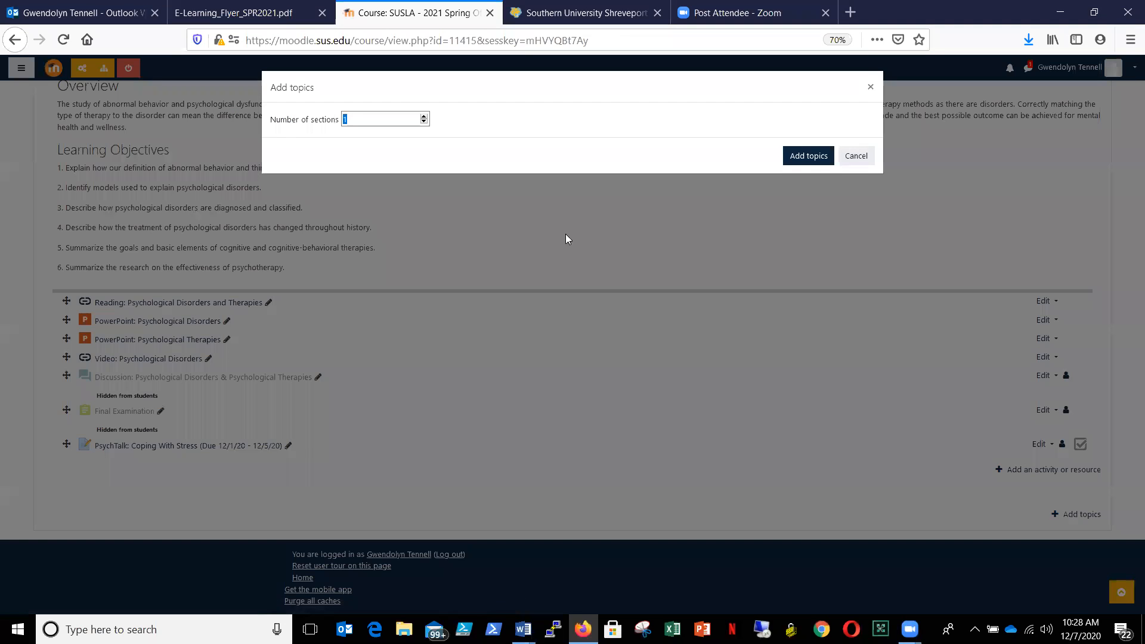
text(5)
click(809, 156)
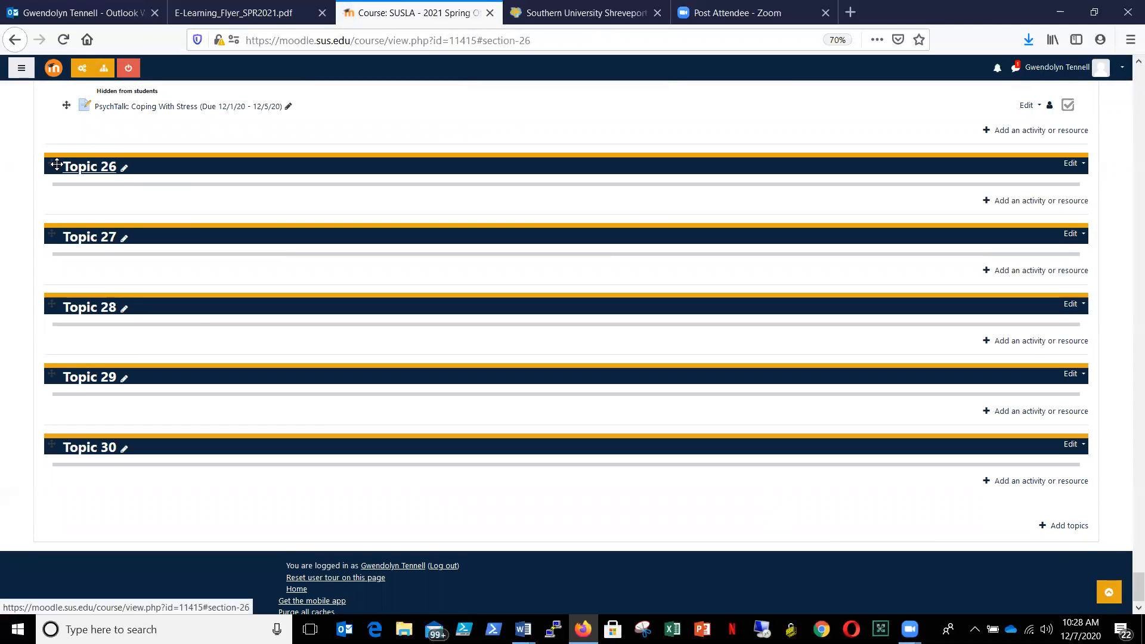
- Move Topic 26 to the "Ready, Set...Go!" item and Topic 27 to the "Topic 1" item near the start of the course
click(53, 164)
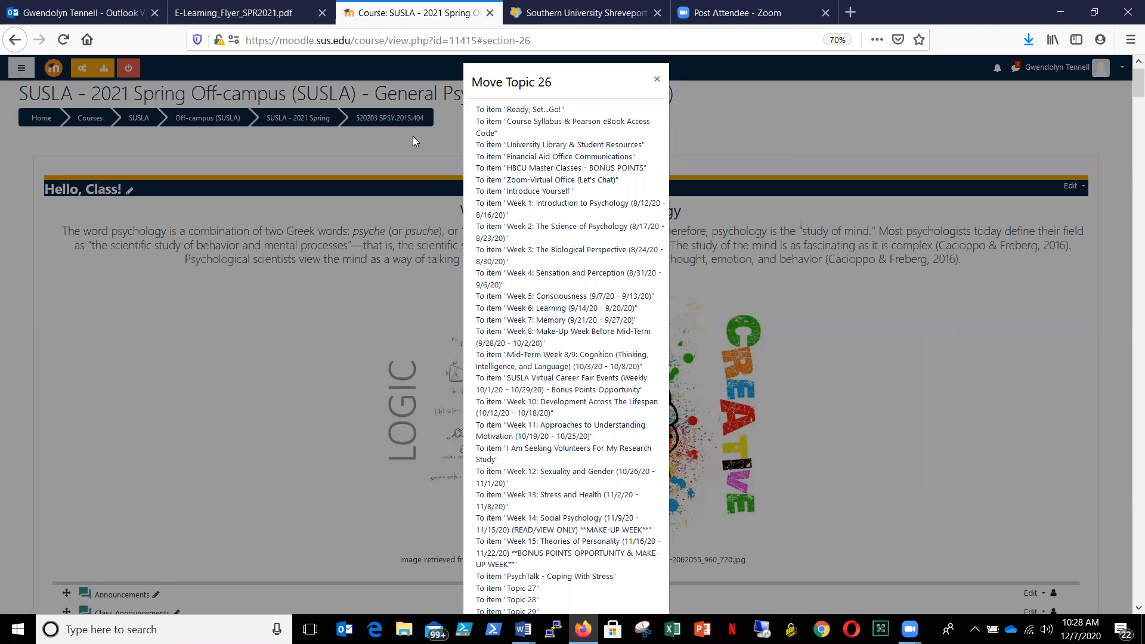
click(519, 109)
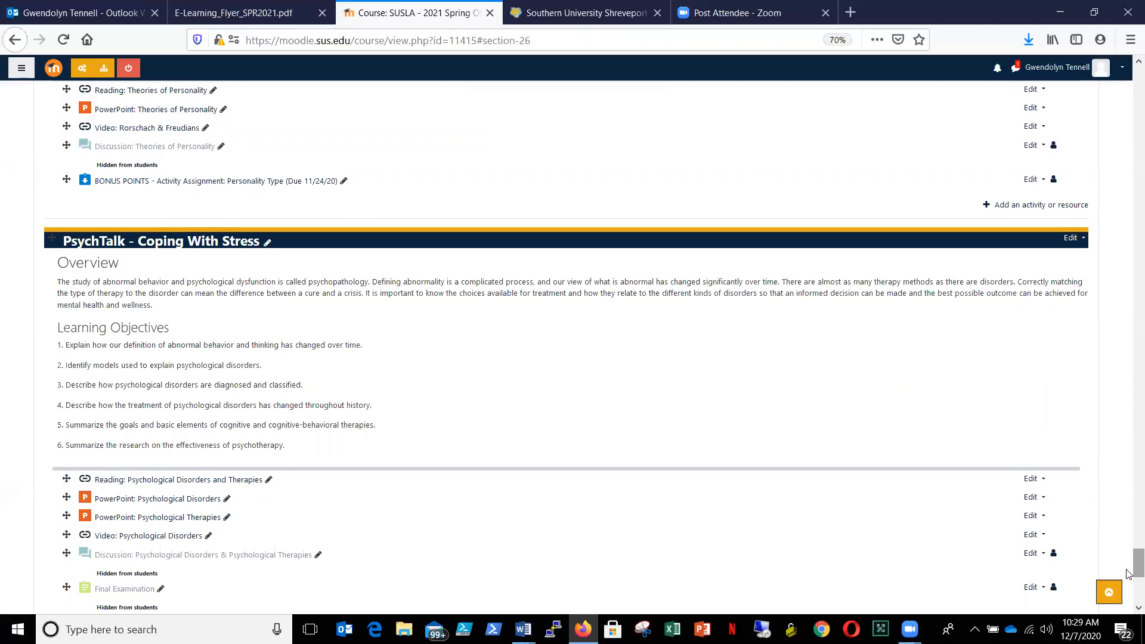
scroll(1129, 574, down, 5)
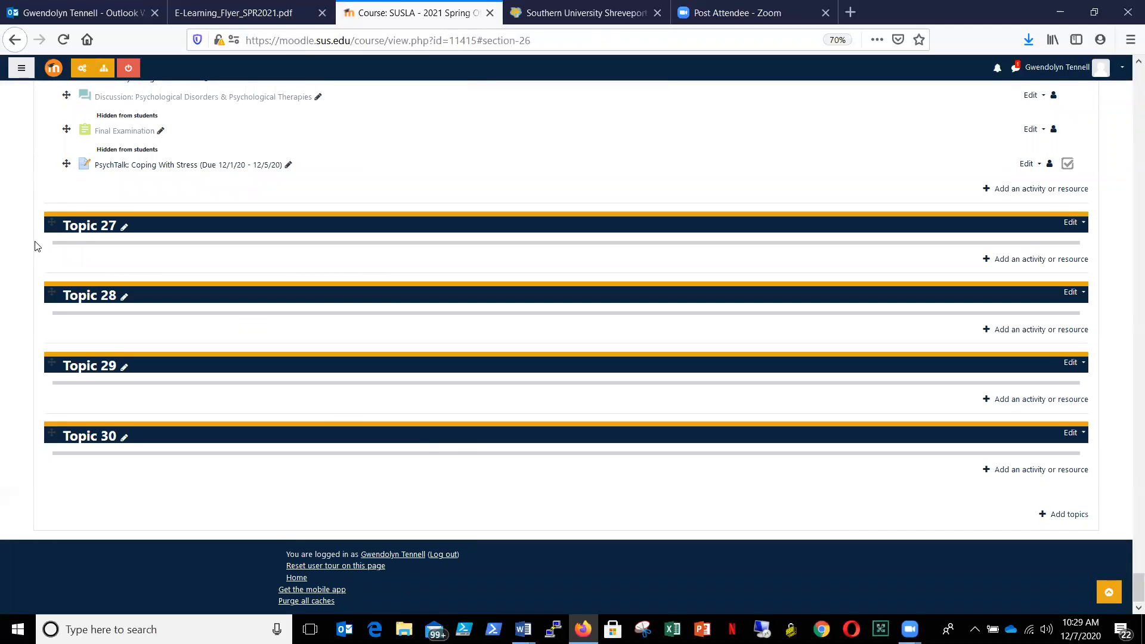
click(52, 220)
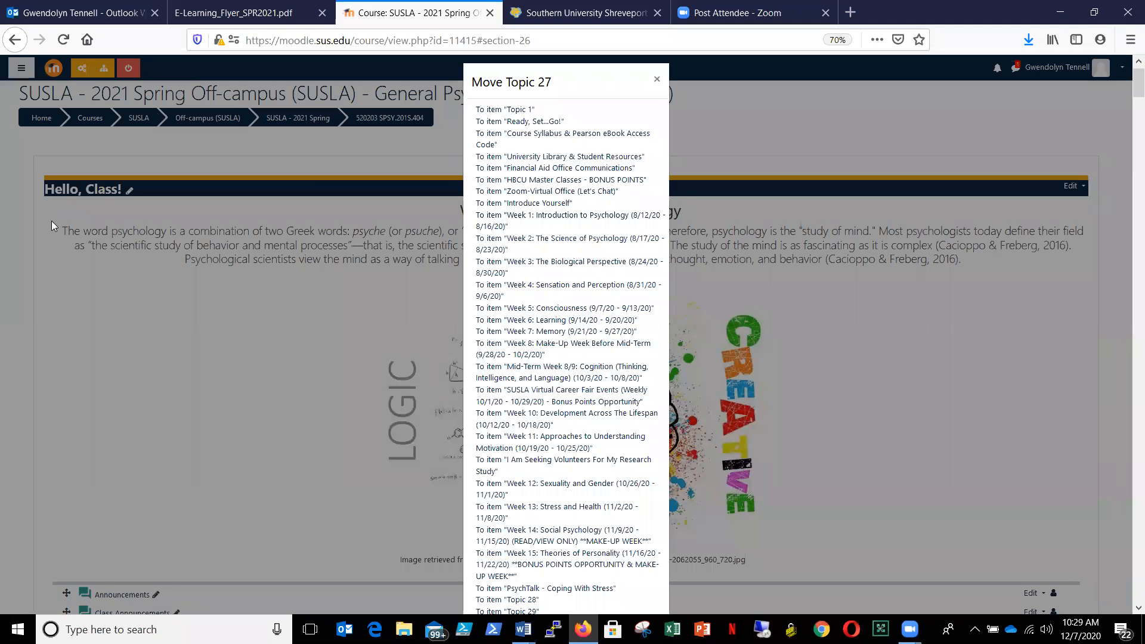
click(520, 109)
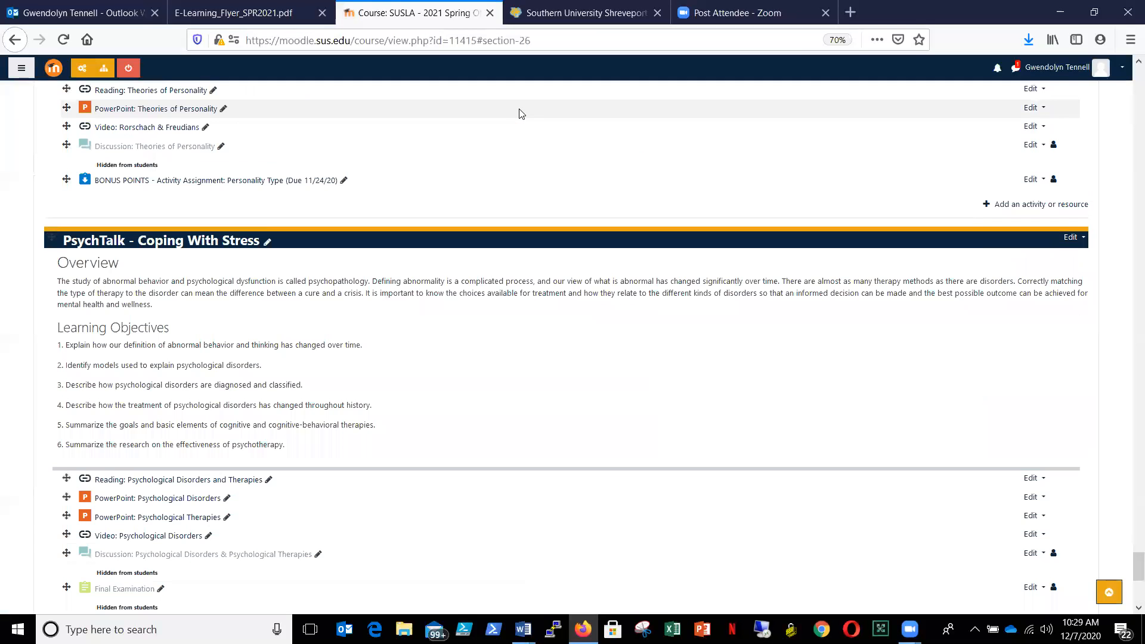
drag(1129, 561, 1129, 599)
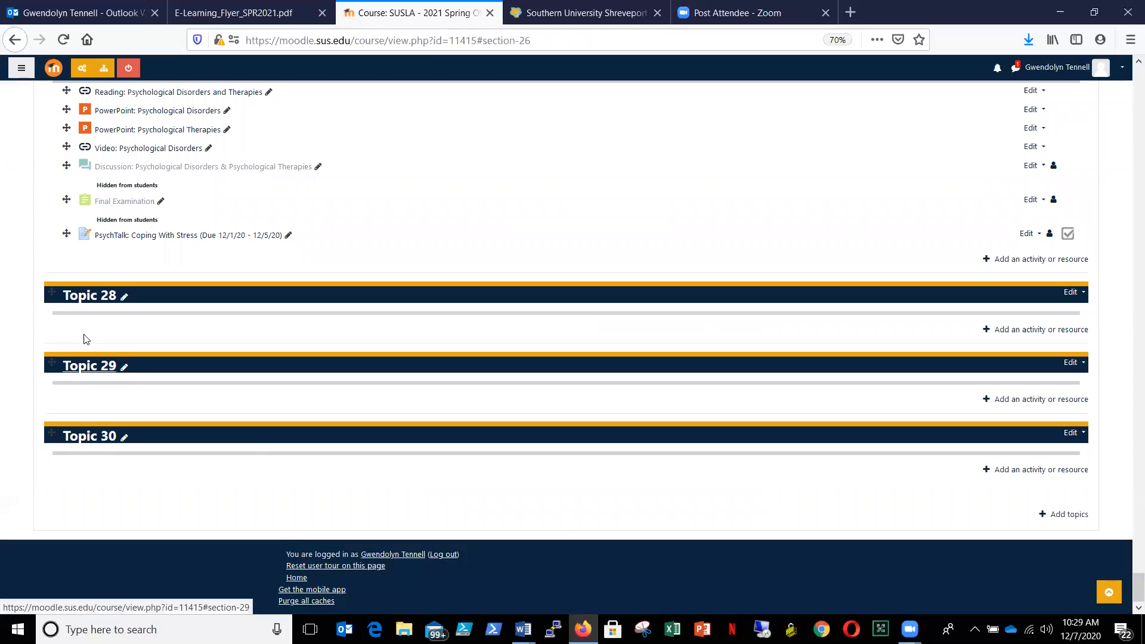
- Move Topic 28, Topic 29 and Topic 30 from the end of the course to the "Topic 1" item
click(53, 292)
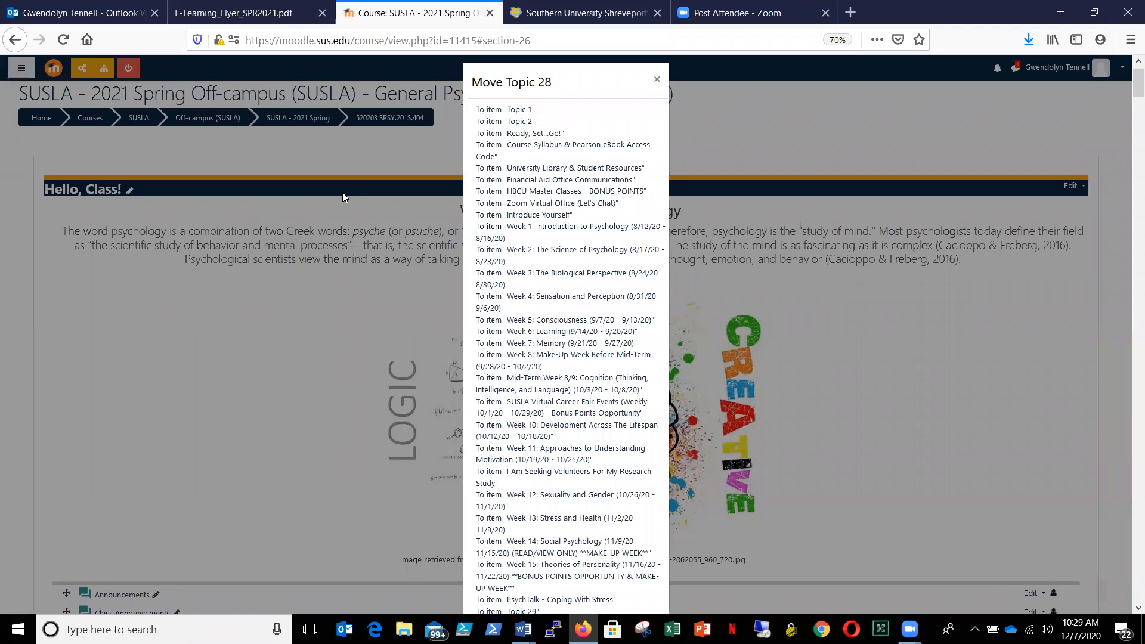
click(512, 109)
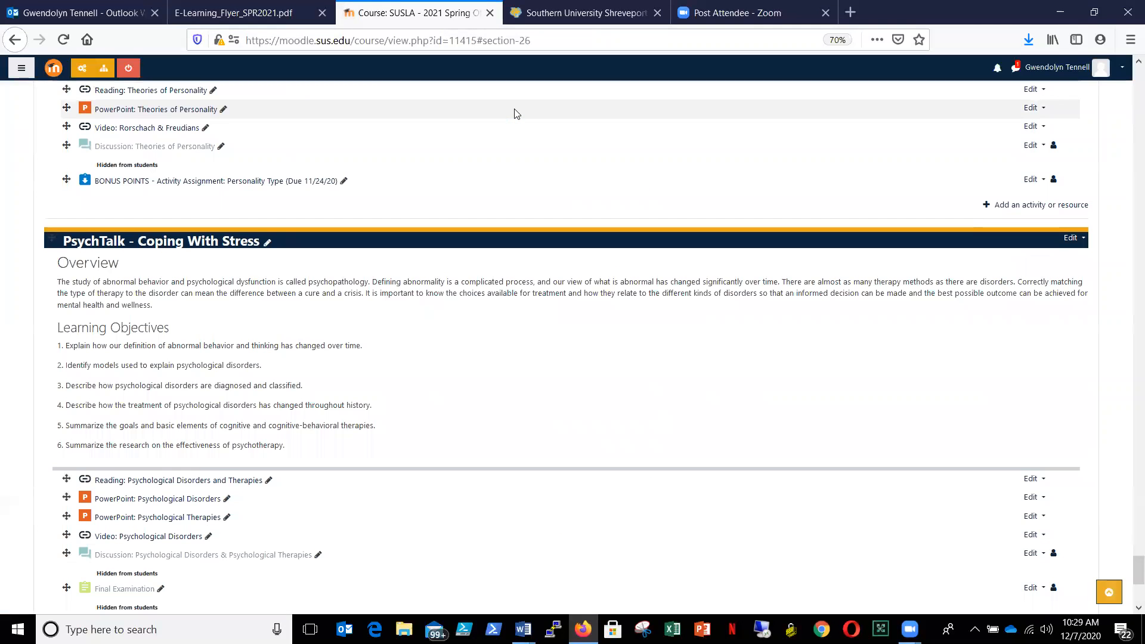
drag(1129, 573, 1129, 590)
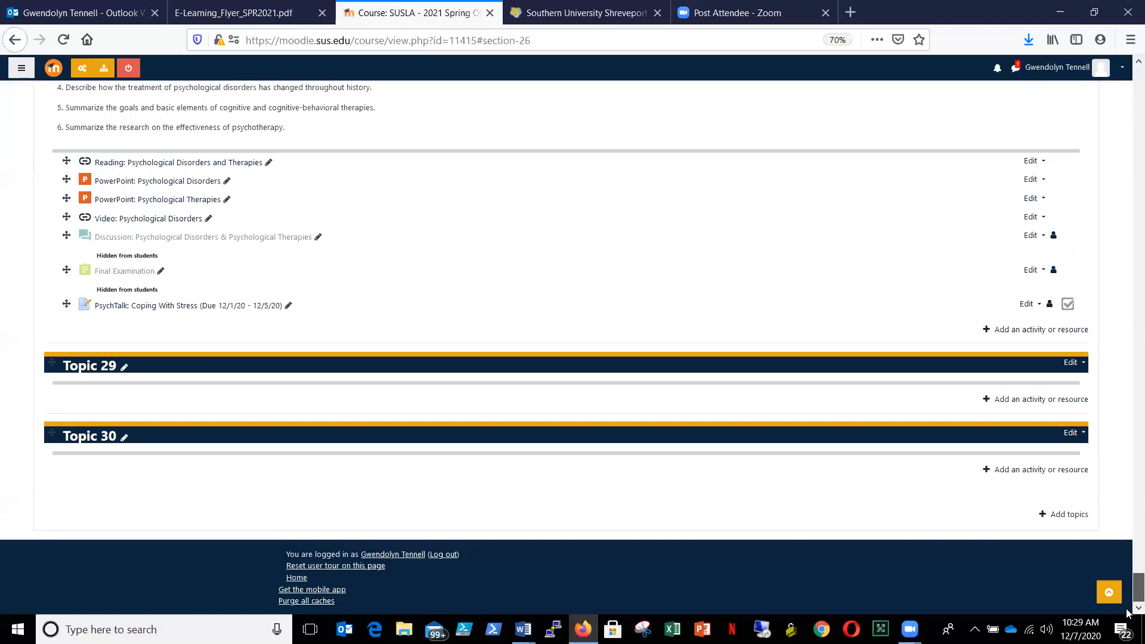
click(53, 360)
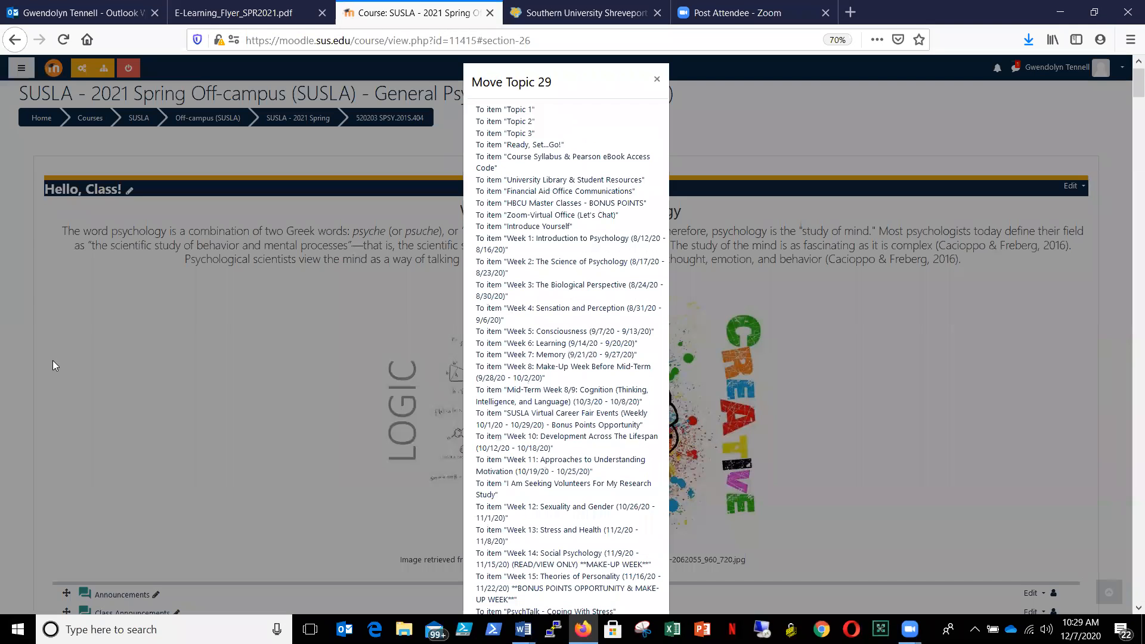
click(516, 113)
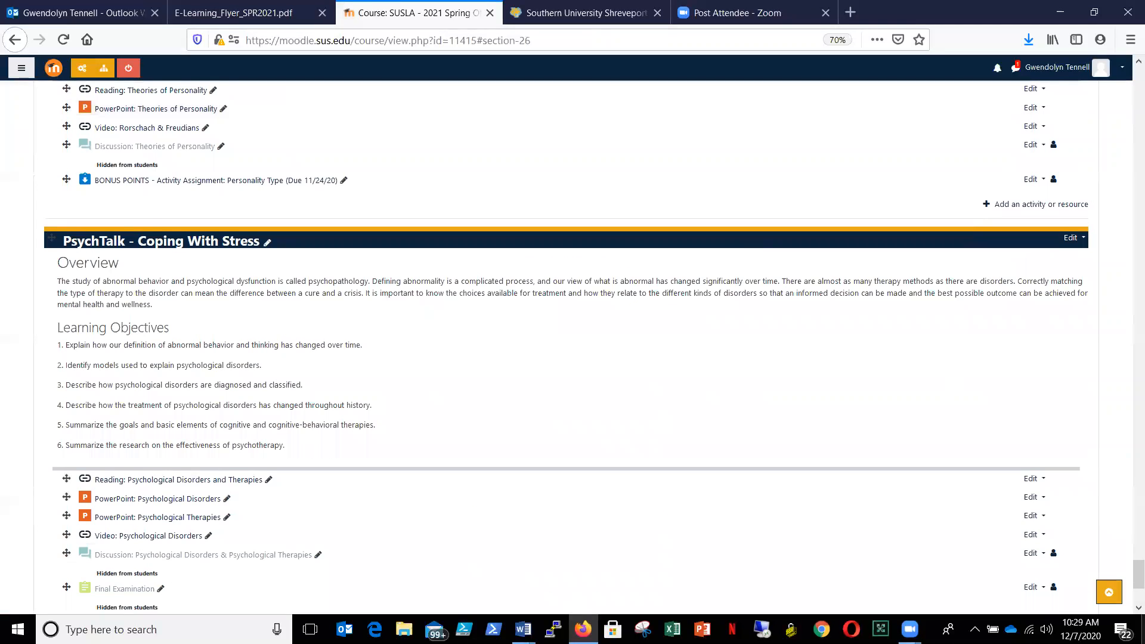
scroll(1127, 602, down, 5)
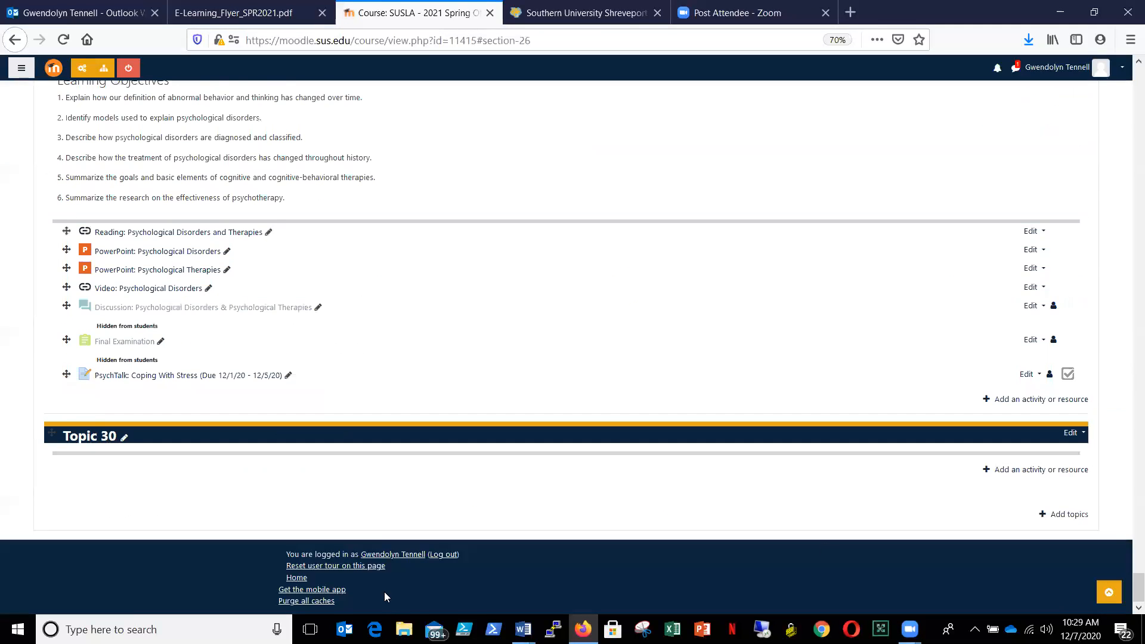
click(52, 431)
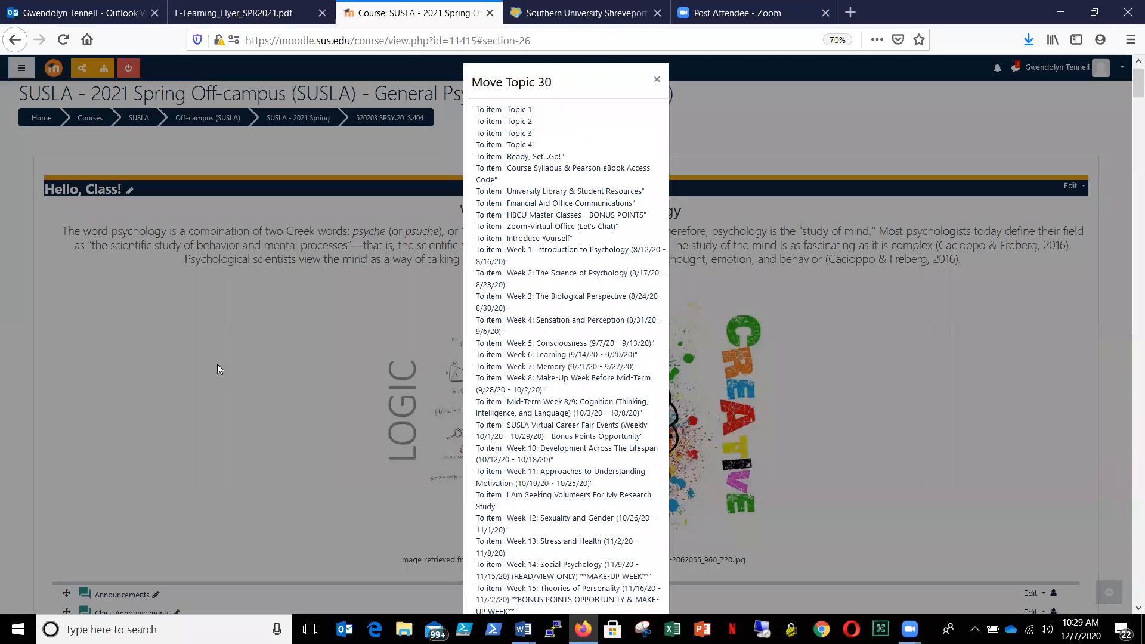
click(524, 111)
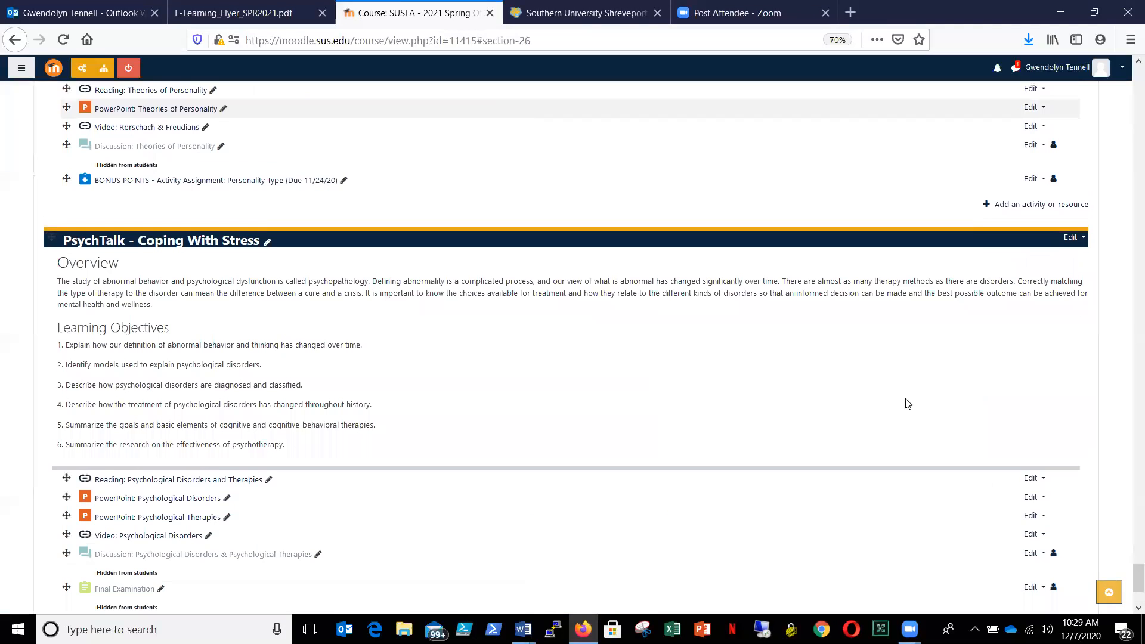
scroll(1127, 587, down, 3)
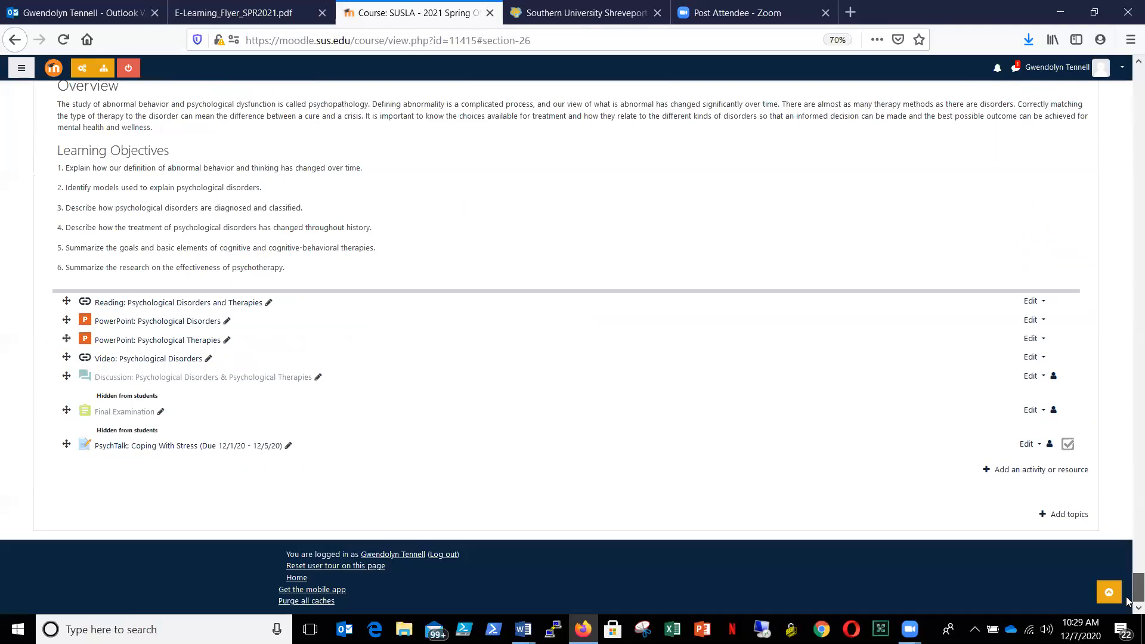
- Delete the "University Library & Student Resources" topic and all the activities it contains
drag(1129, 592, 1127, 75)
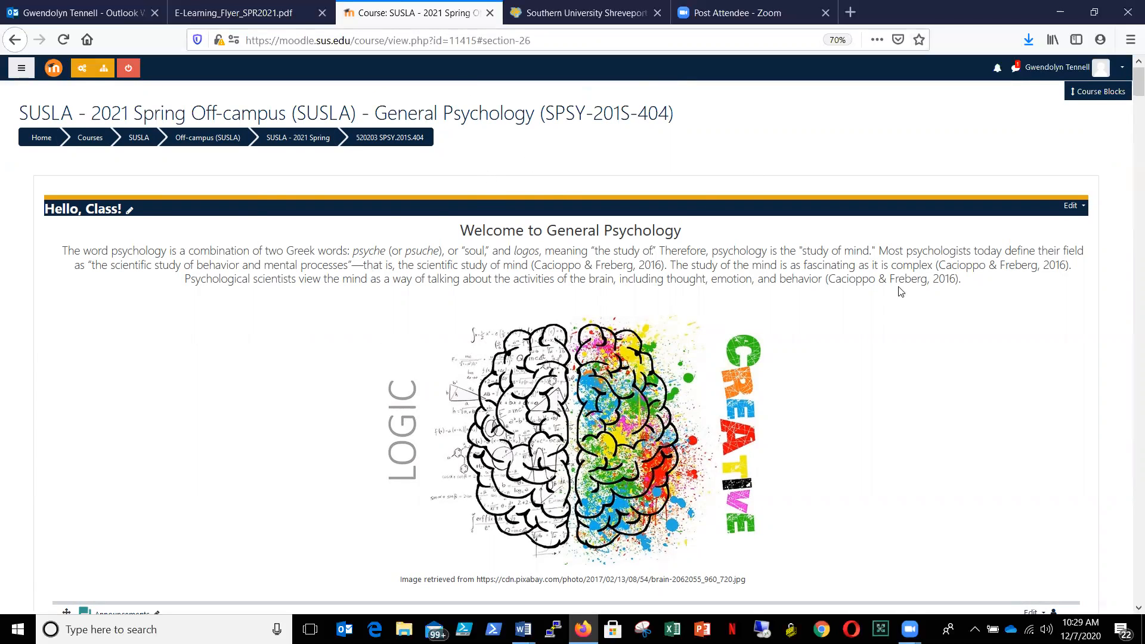
drag(1128, 87, 1129, 131)
scroll(1129, 131, down, 2)
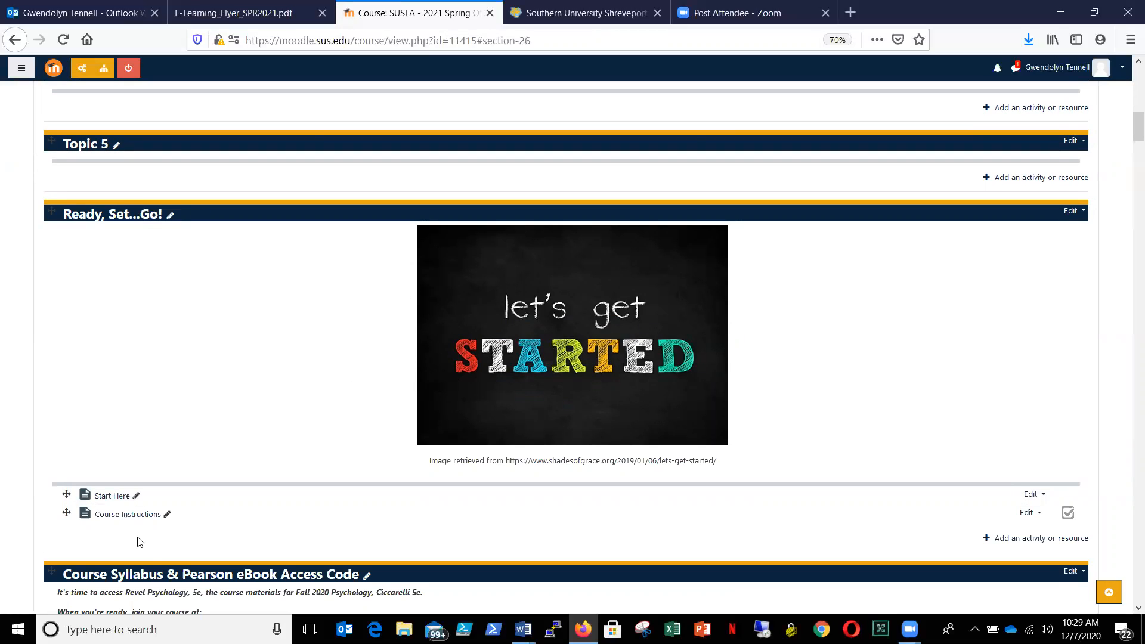
drag(1129, 124, 1129, 142)
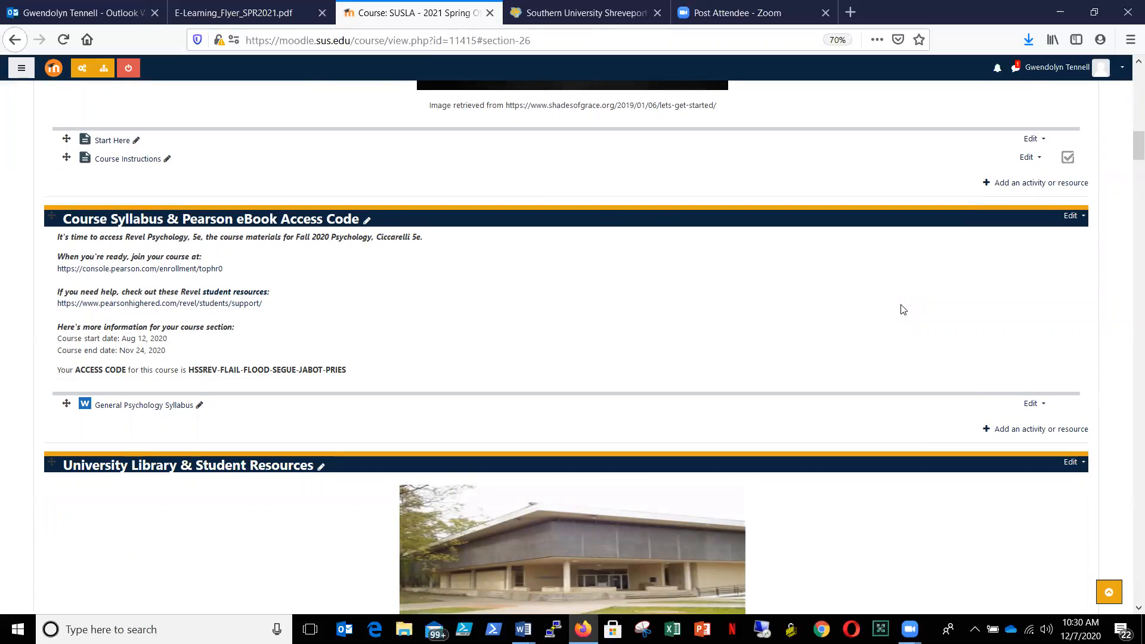
drag(1129, 151, 1129, 164)
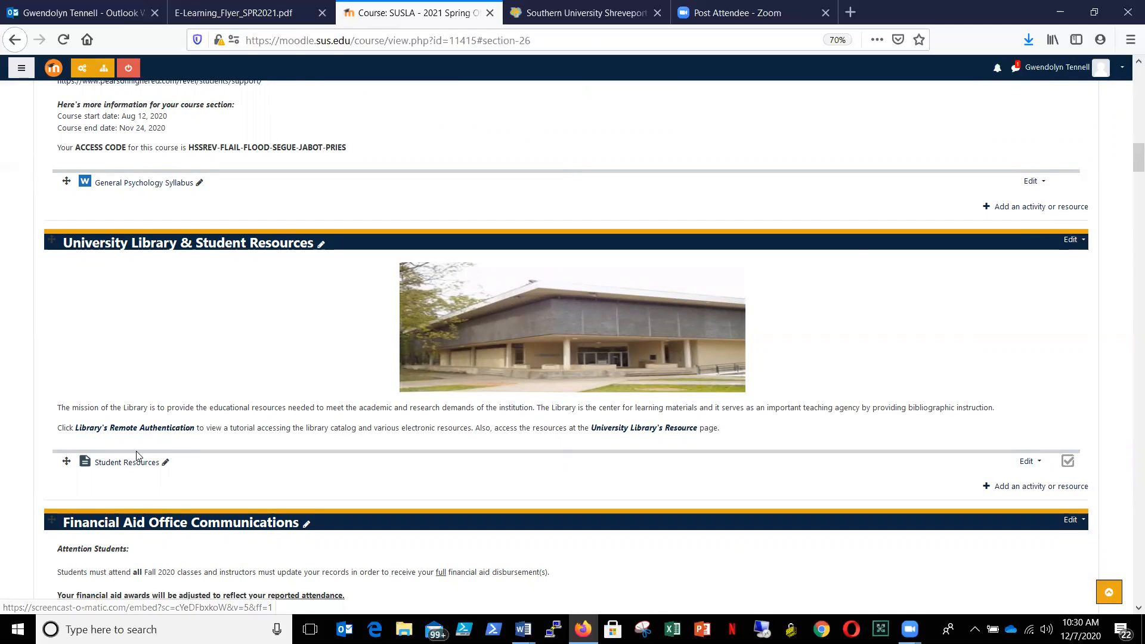
click(1082, 243)
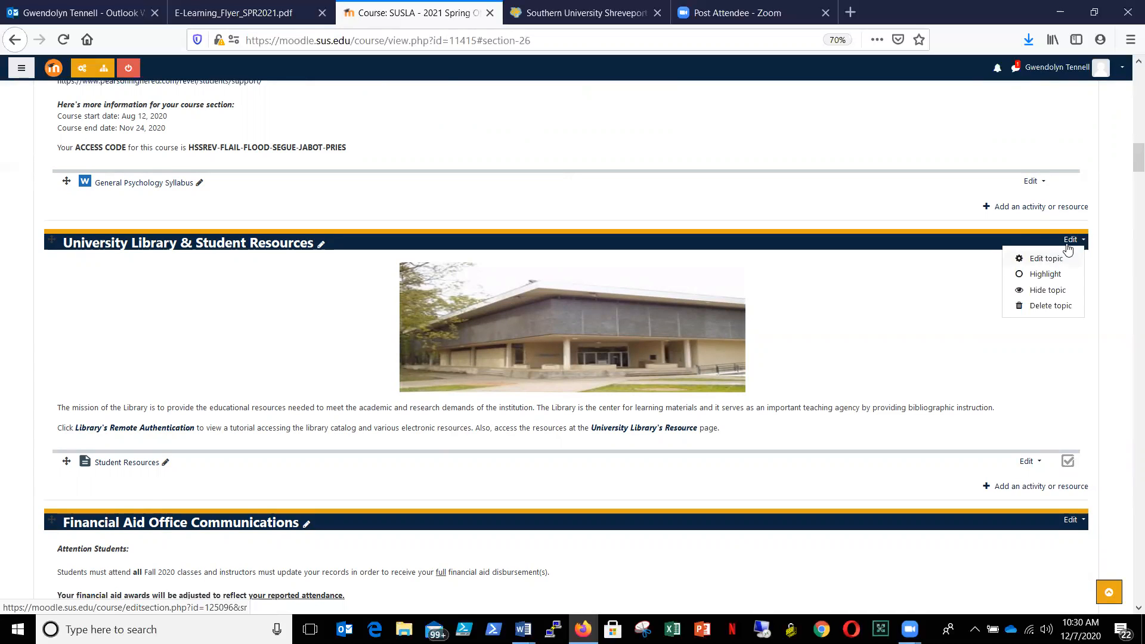
click(1042, 306)
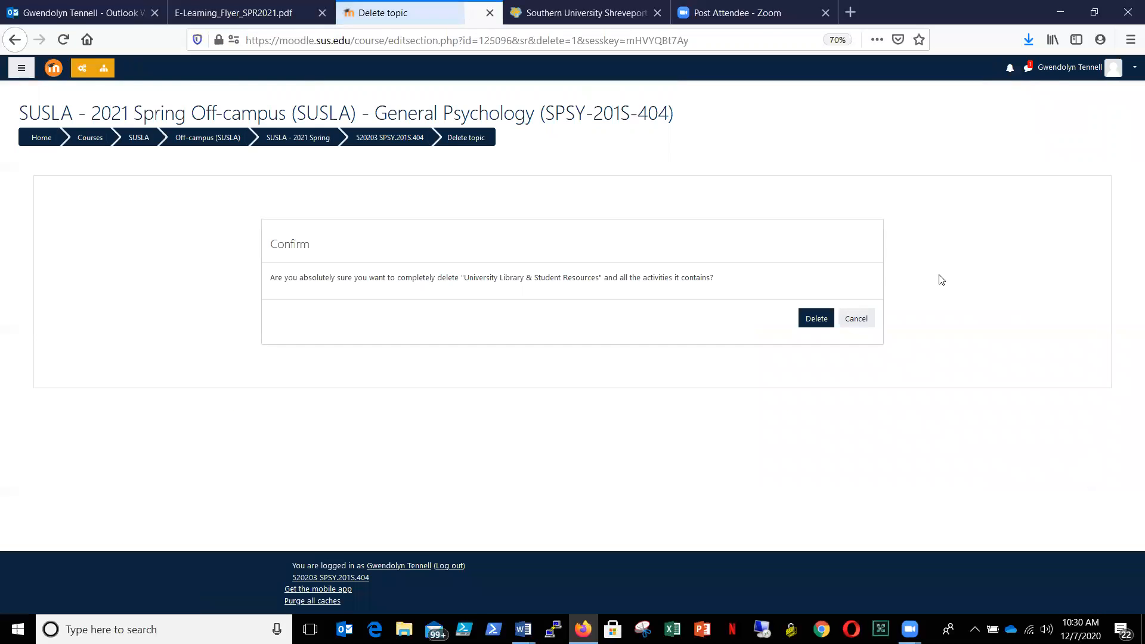
click(817, 319)
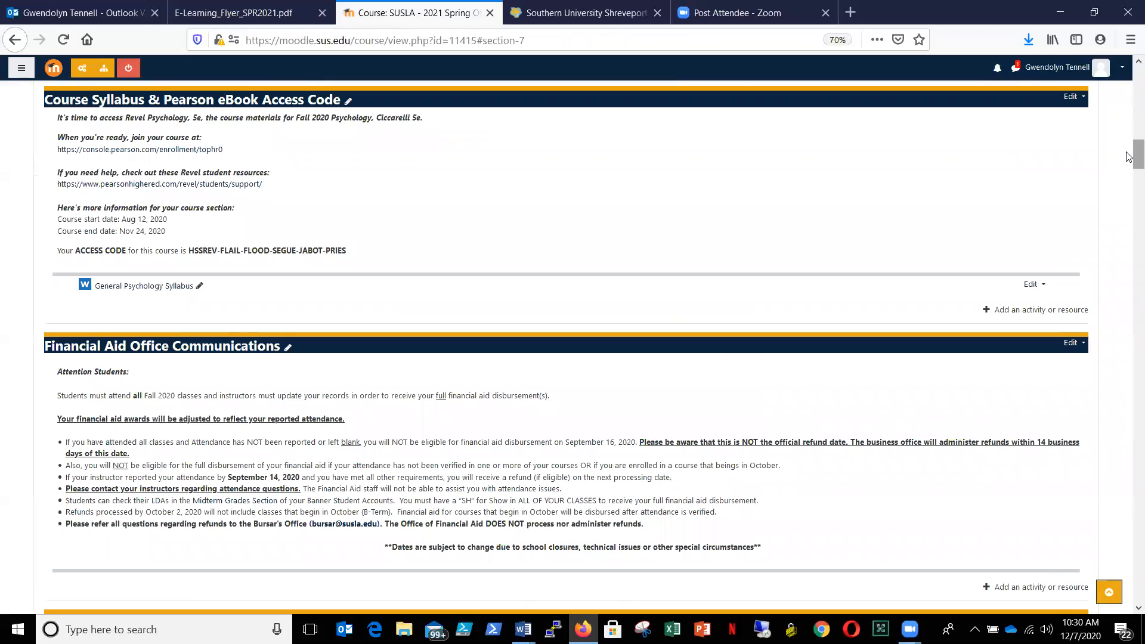
- Delete the "HBCU Master Classes - BONUS POINTS" topic together with its activities
drag(1126, 152, 1126, 160)
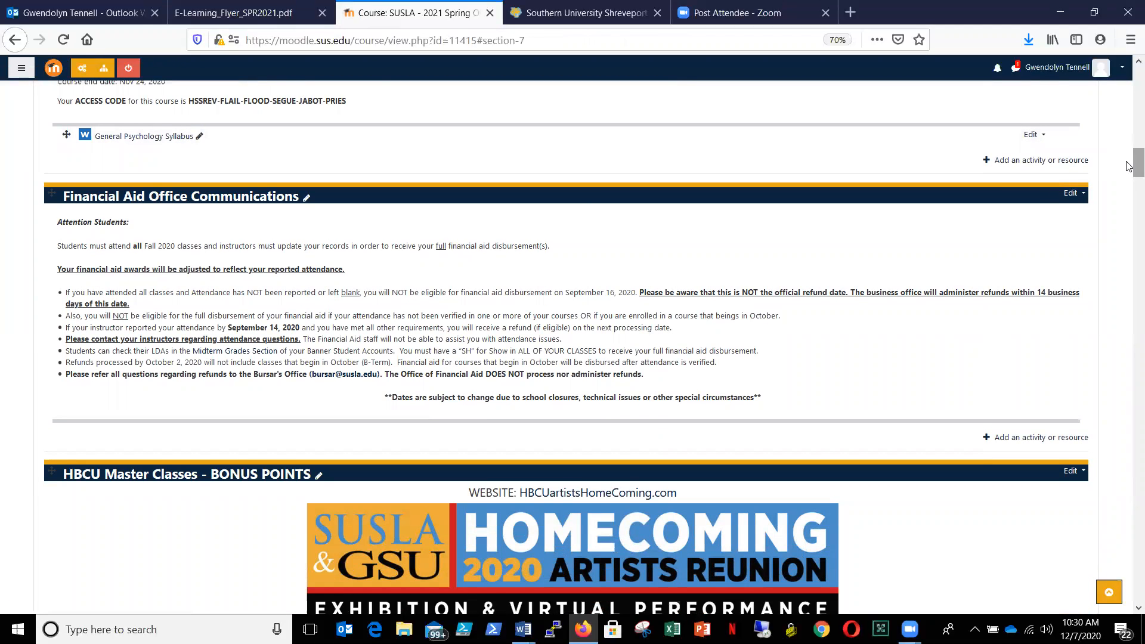
drag(1129, 166, 1129, 185)
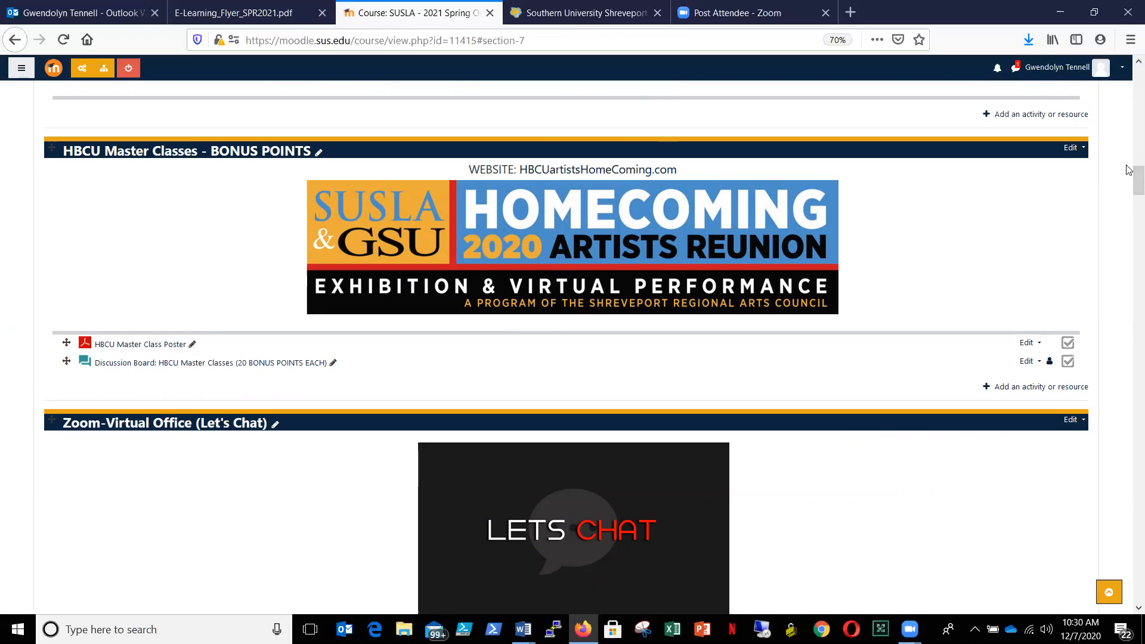
click(1084, 149)
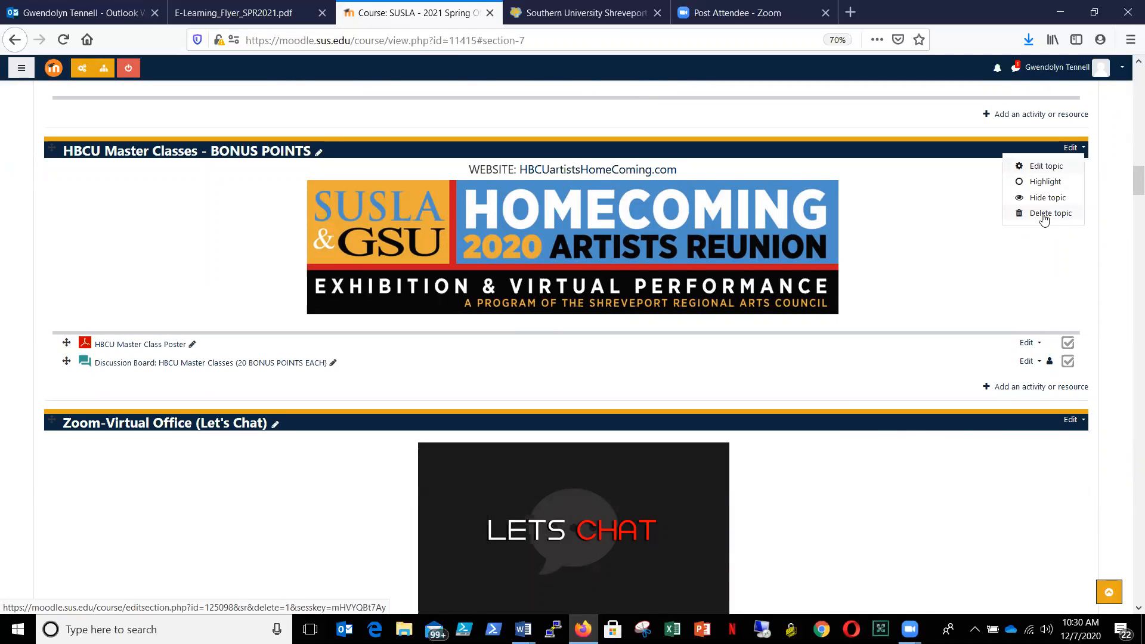
click(1044, 218)
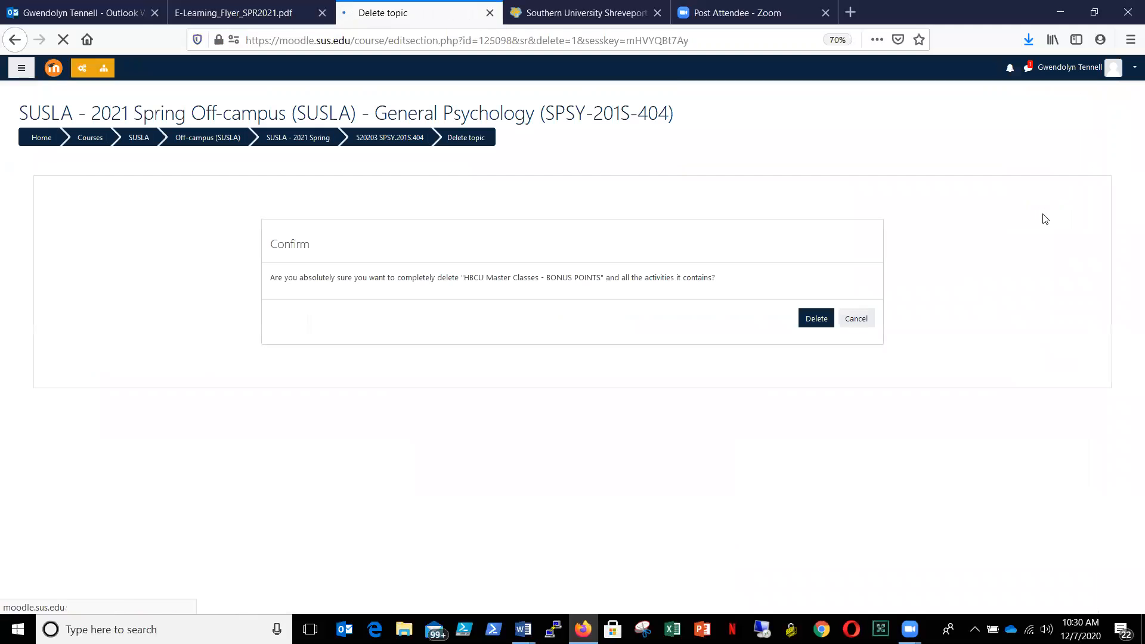
click(815, 323)
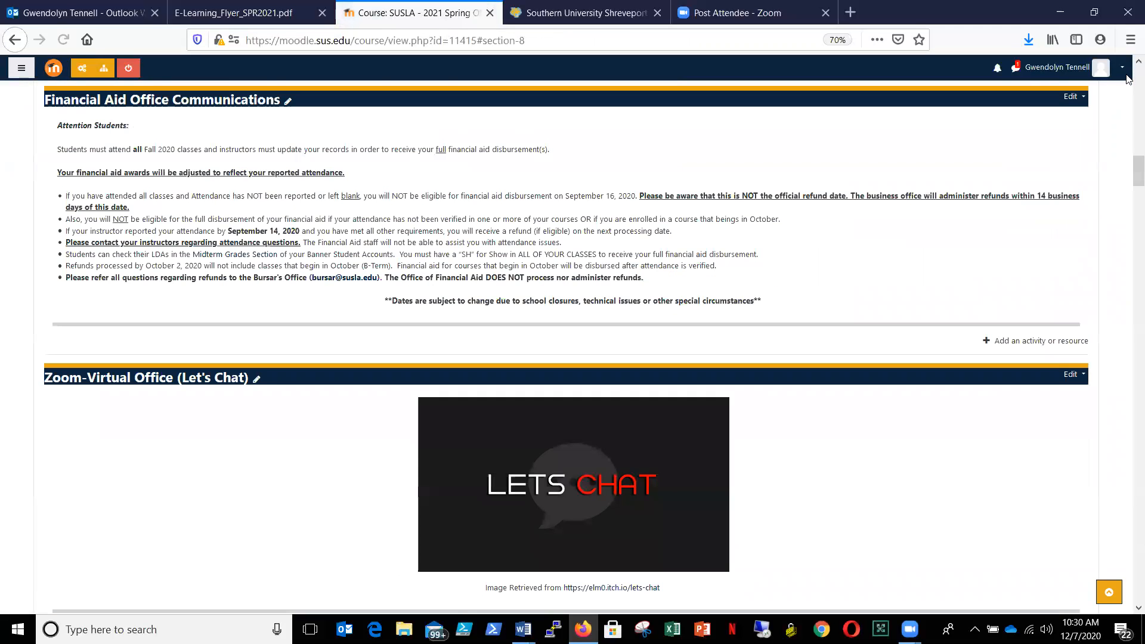
- Look over the Zoom-Virtual Office and Introduce Yourself sections, and open the restore page for the General Psychology course
drag(1129, 182, 1129, 194)
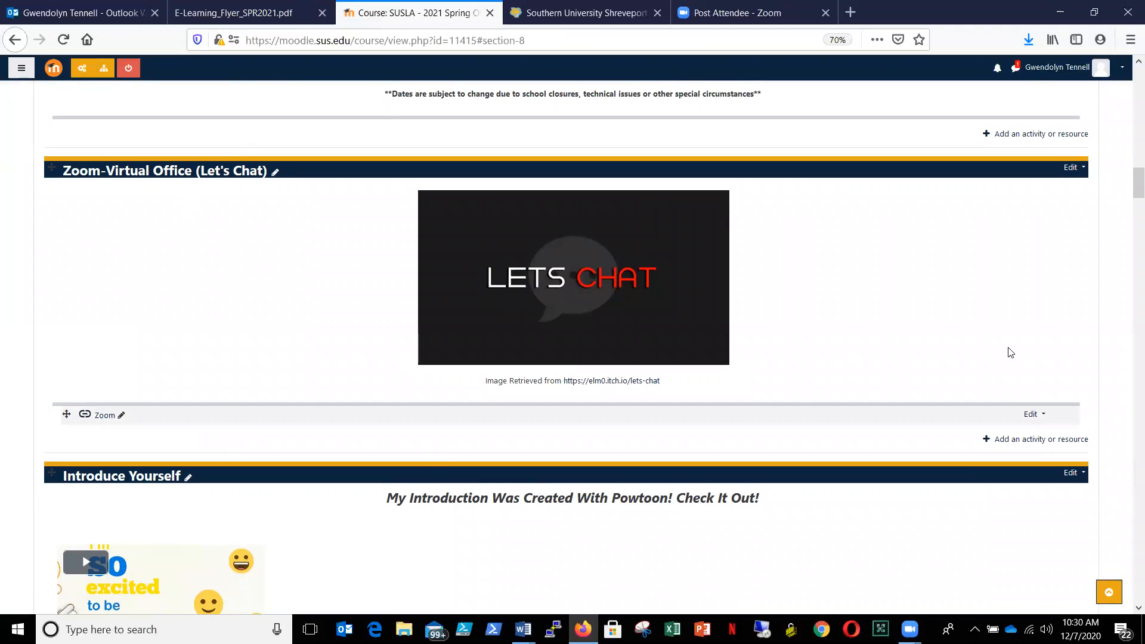
drag(1129, 182, 1129, 198)
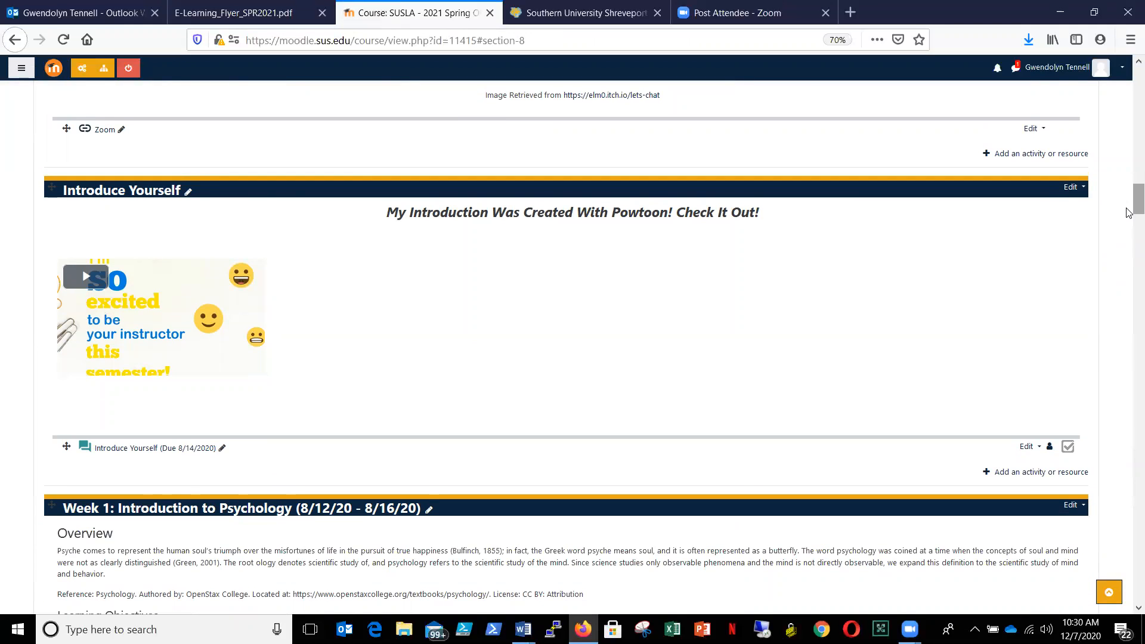
drag(1129, 213, 1129, 79)
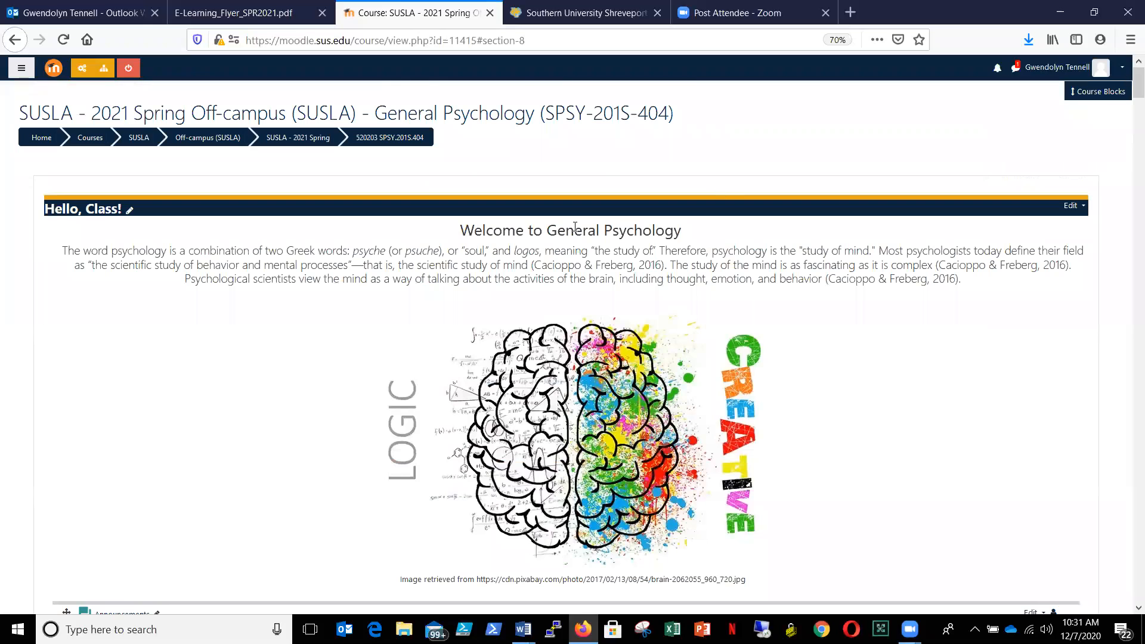
click(82, 71)
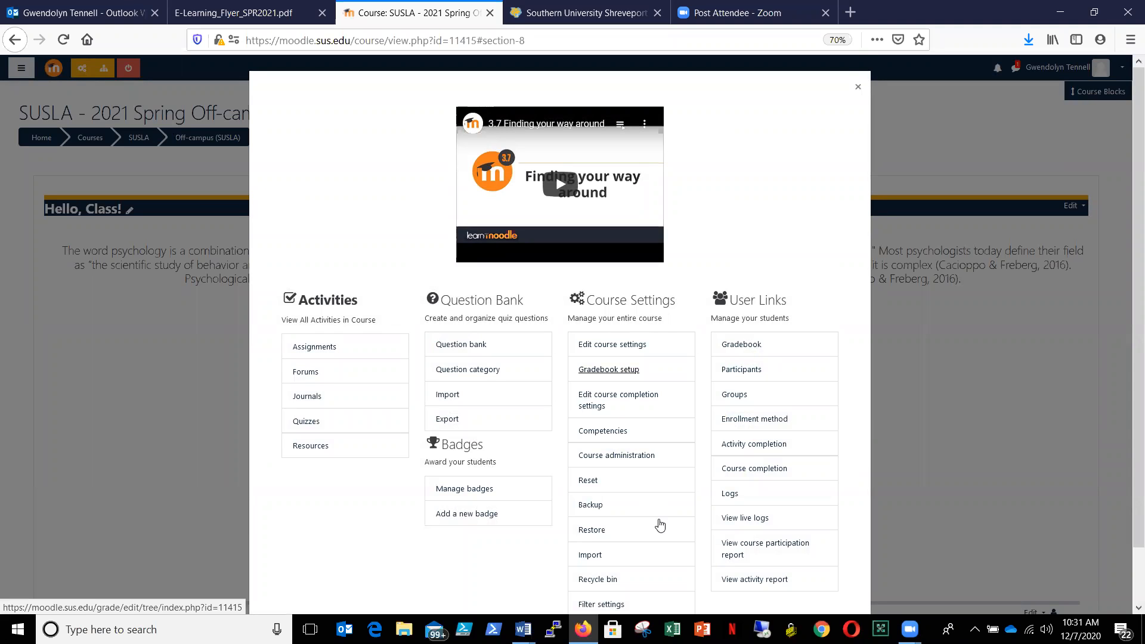
click(597, 532)
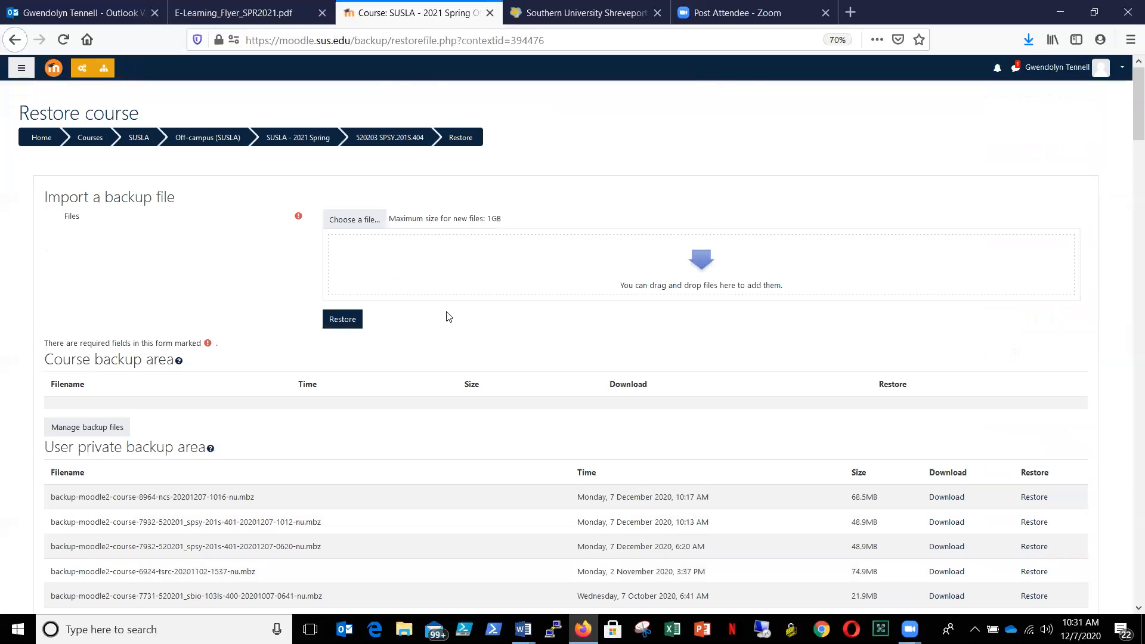
- Upload NewCourseStandard.mbz from the Moodle Backup folder as the backup file to import
click(362, 224)
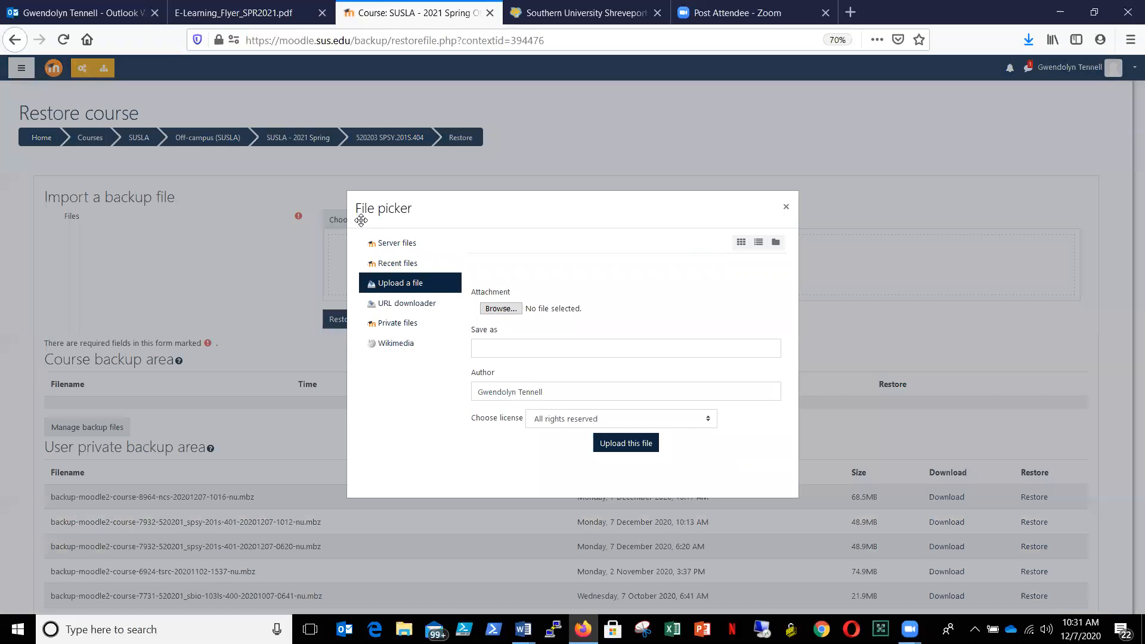
click(500, 309)
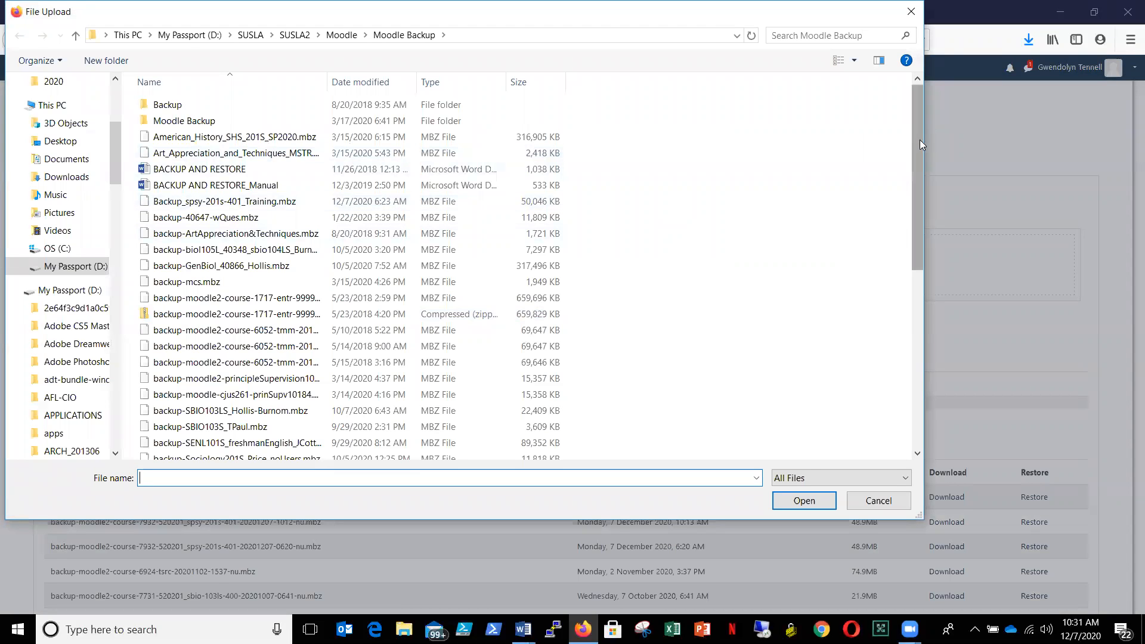
drag(918, 143, 942, 316)
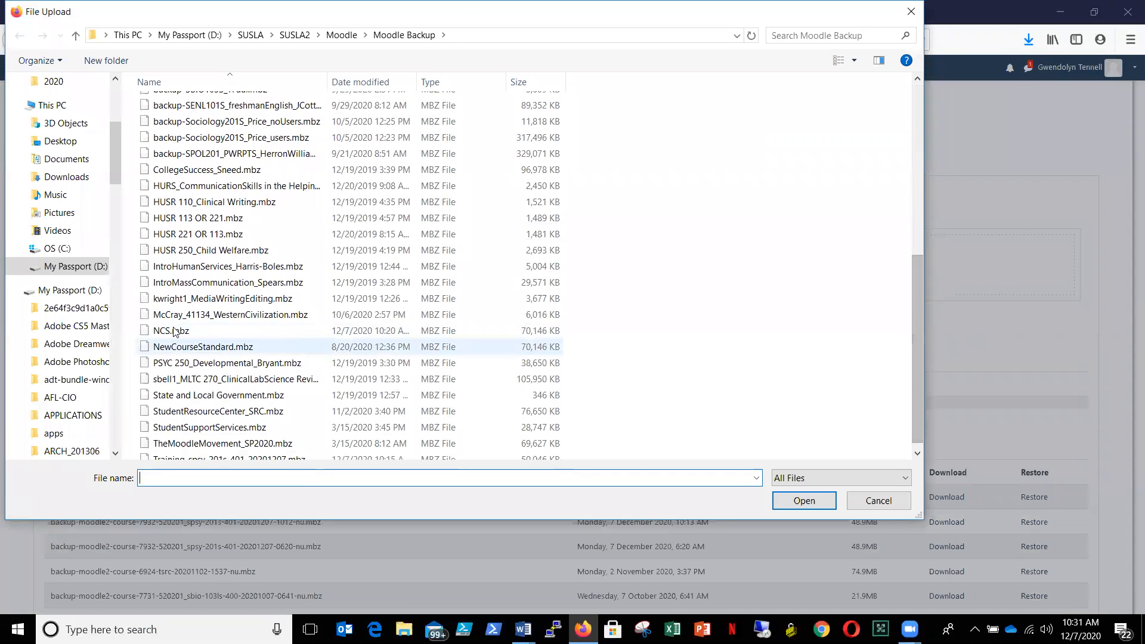
click(212, 352)
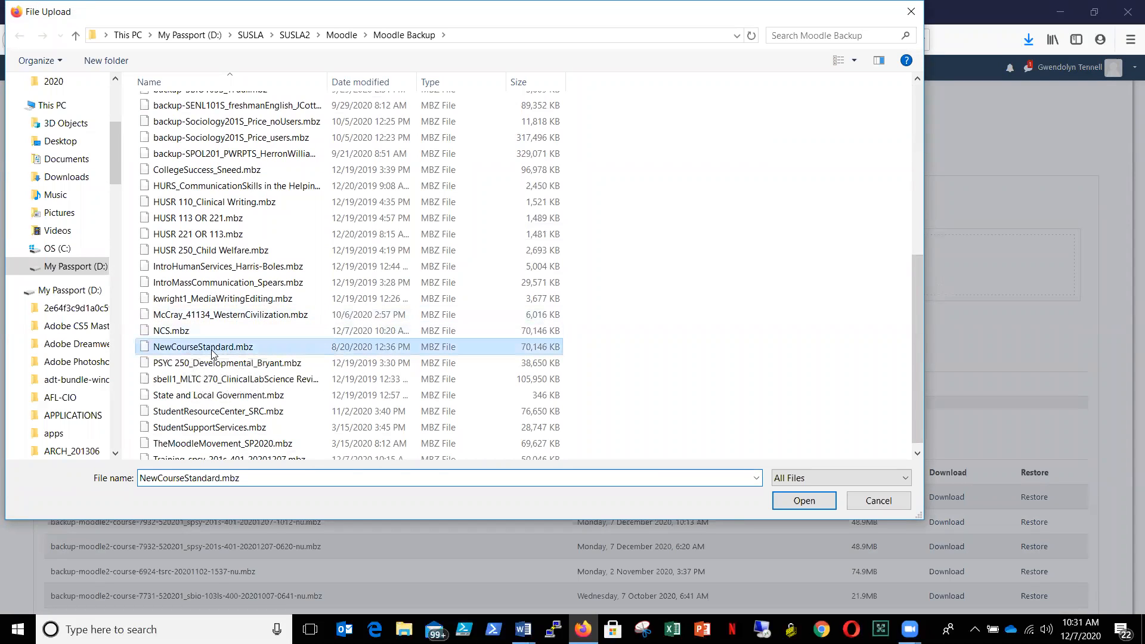
click(812, 506)
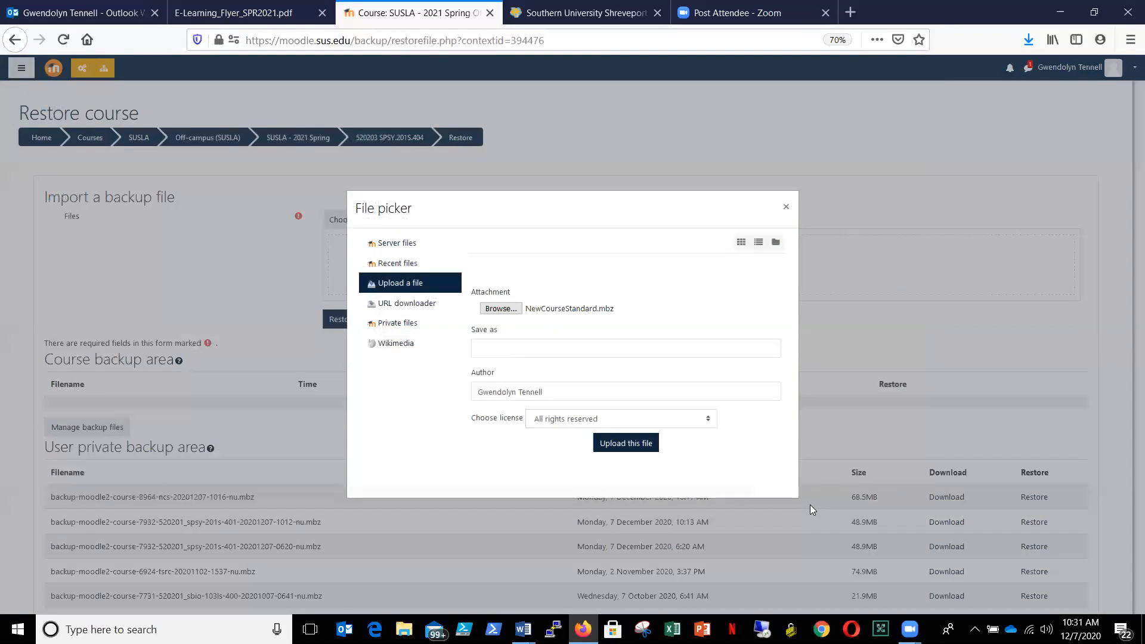
click(635, 444)
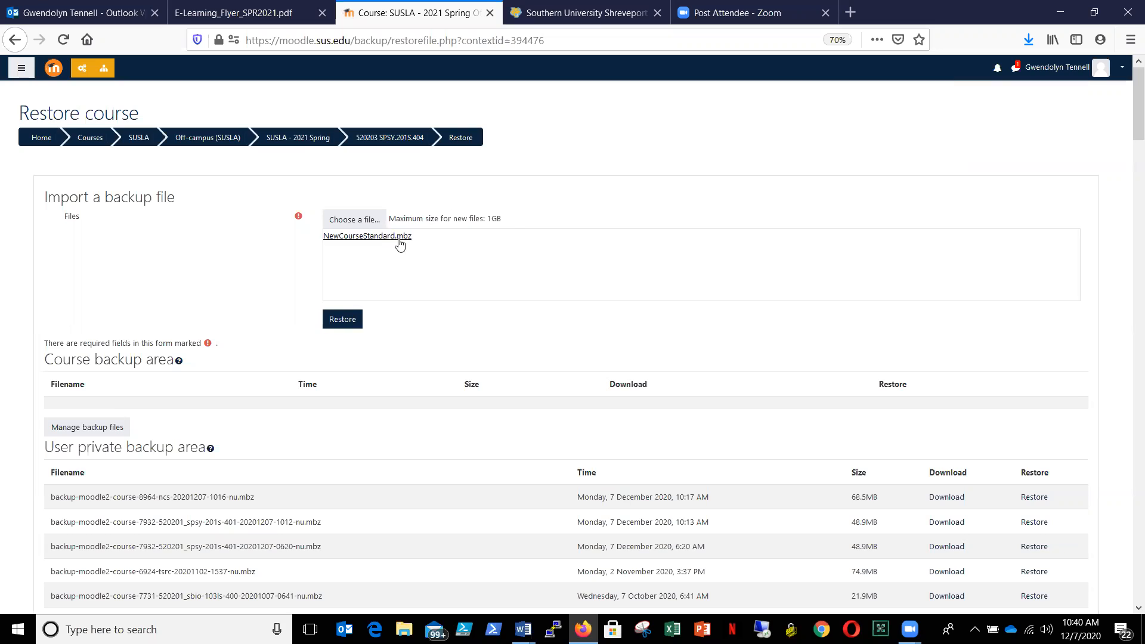
- Start restoring the uploaded NewCourseStandard.mbz backup and confirm its contents to reach the destination stage
click(343, 321)
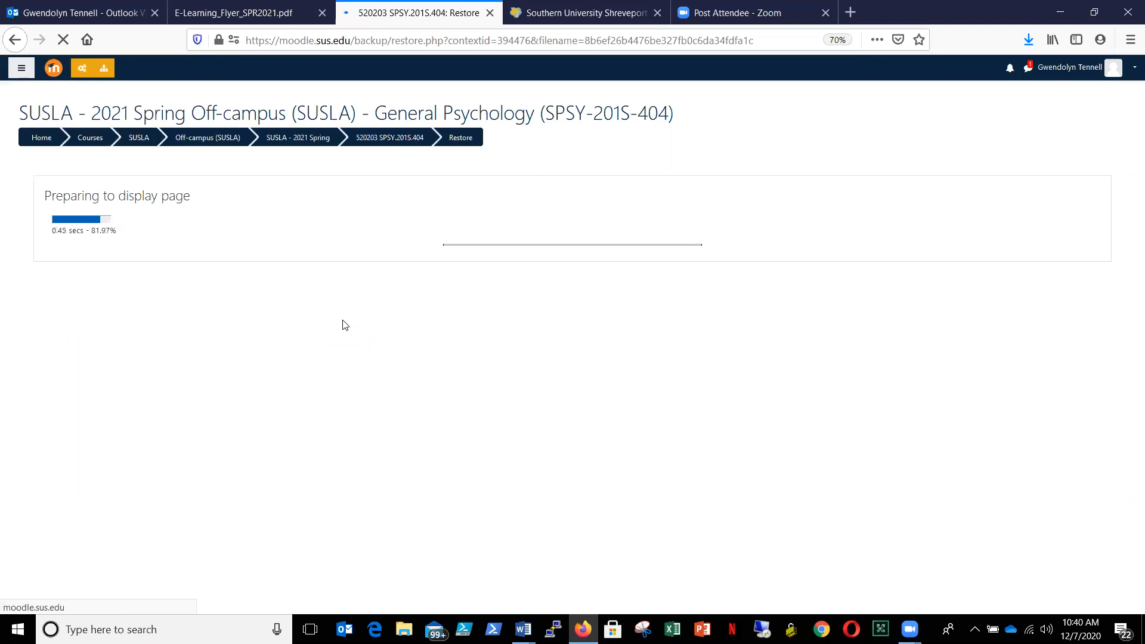
drag(1127, 99, 1128, 586)
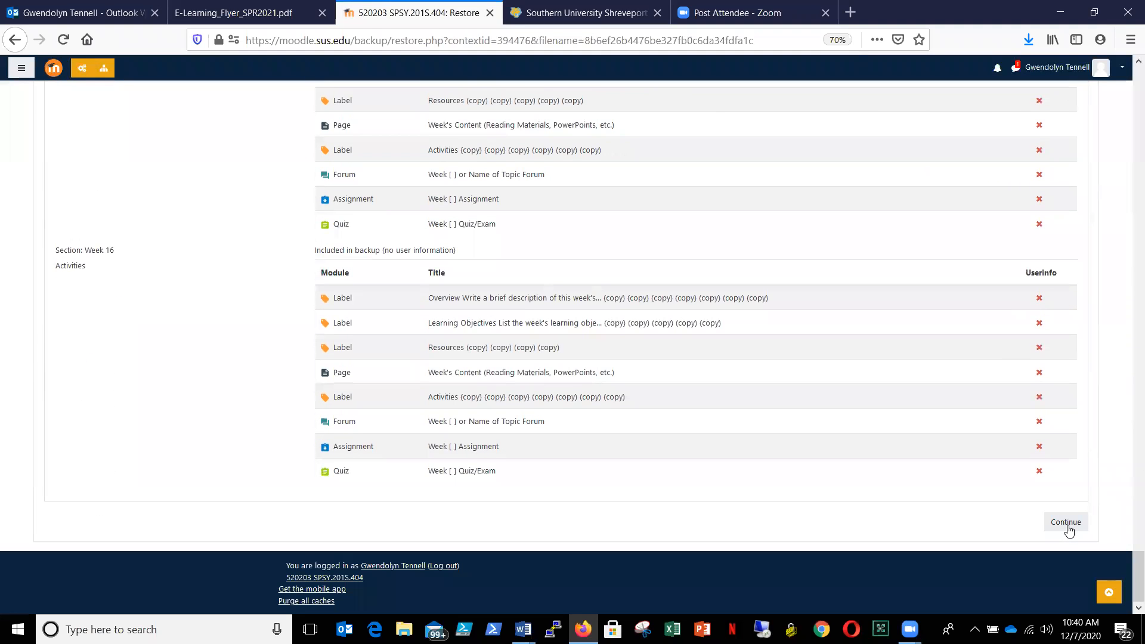
click(1067, 524)
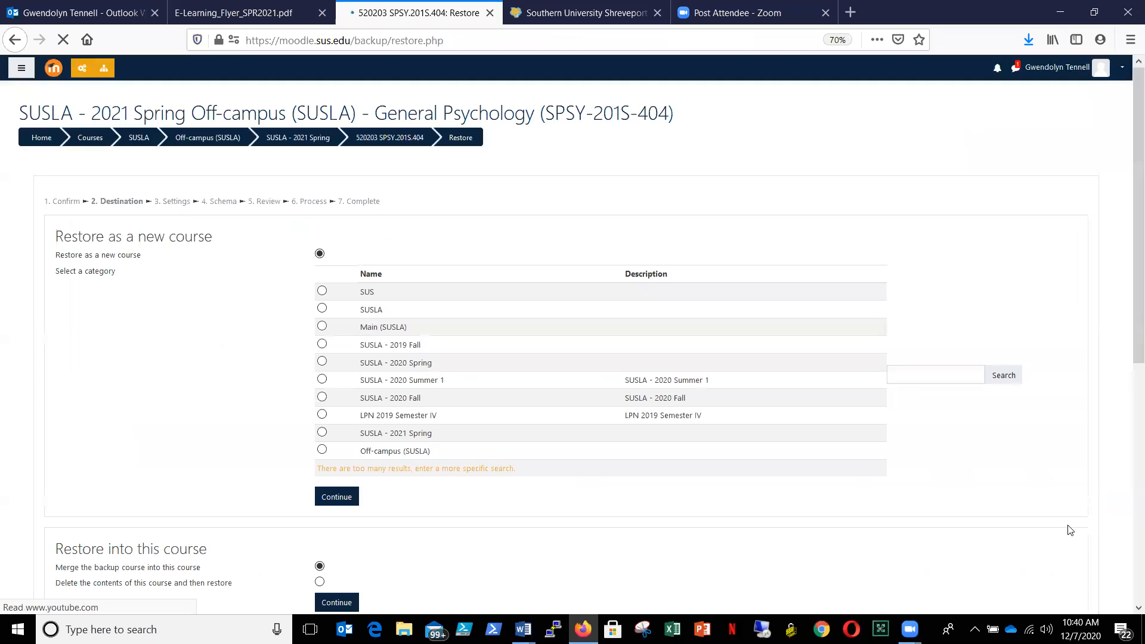
- Choose merging the backup into this course, set Include enrolment methods to Yes, and proceed to the schema stage
drag(1129, 188, 1129, 257)
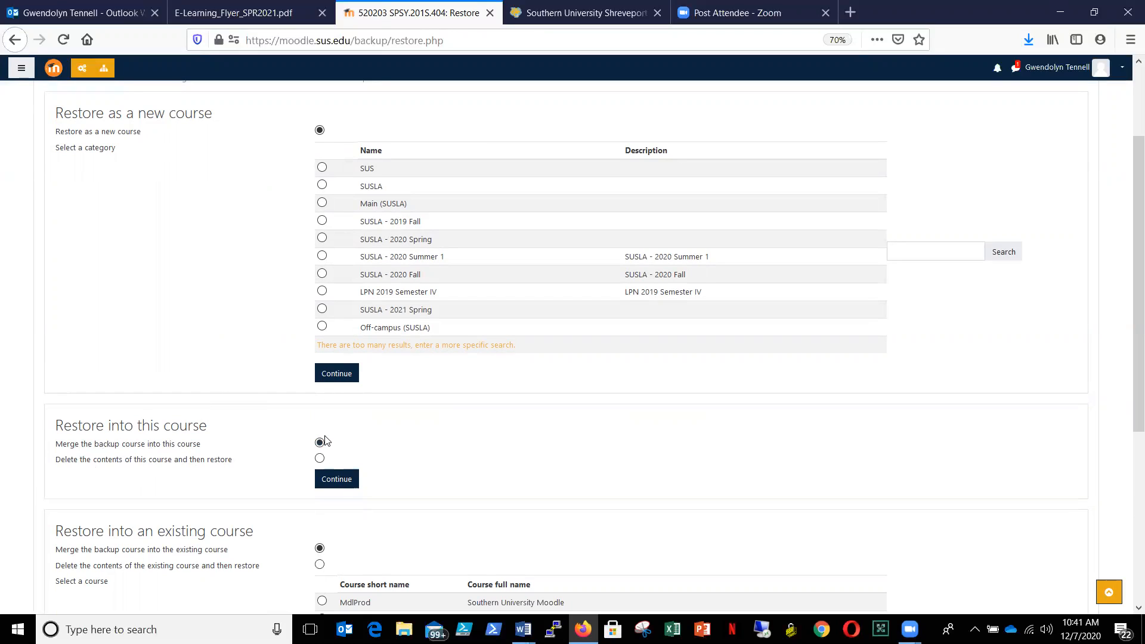
click(338, 480)
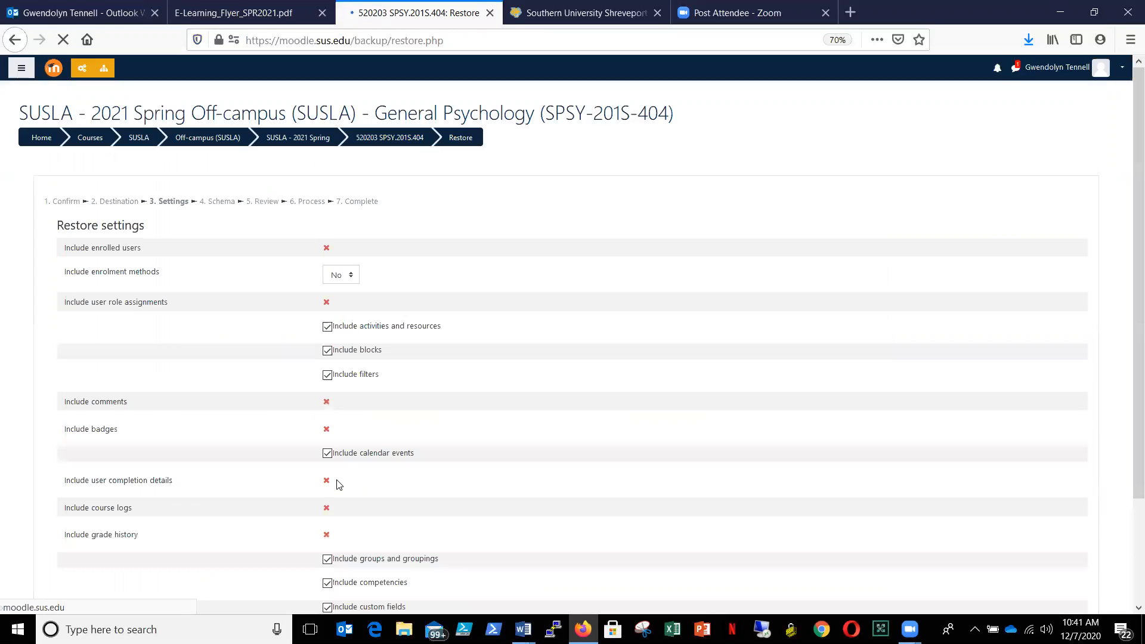
click(351, 278)
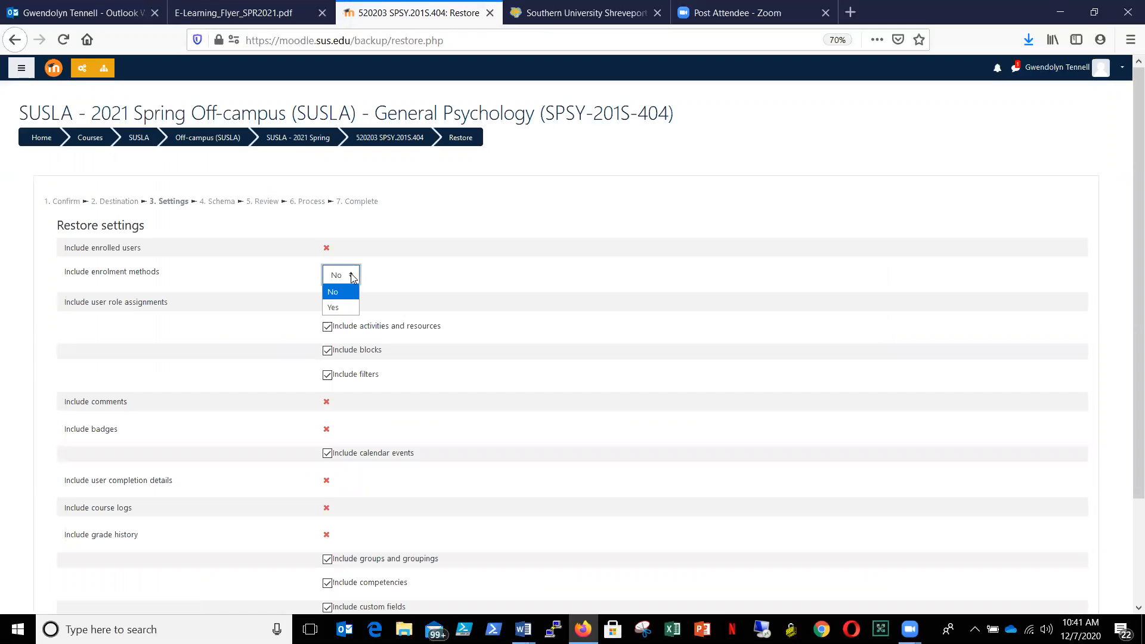
click(345, 309)
scroll(1129, 162, down, 3)
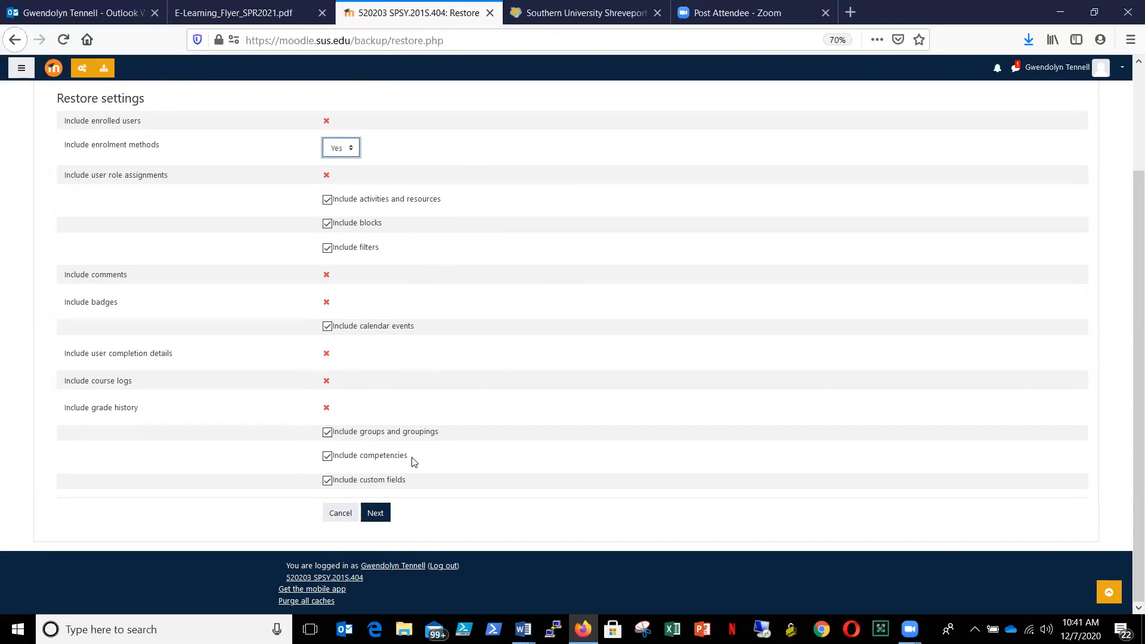
click(375, 515)
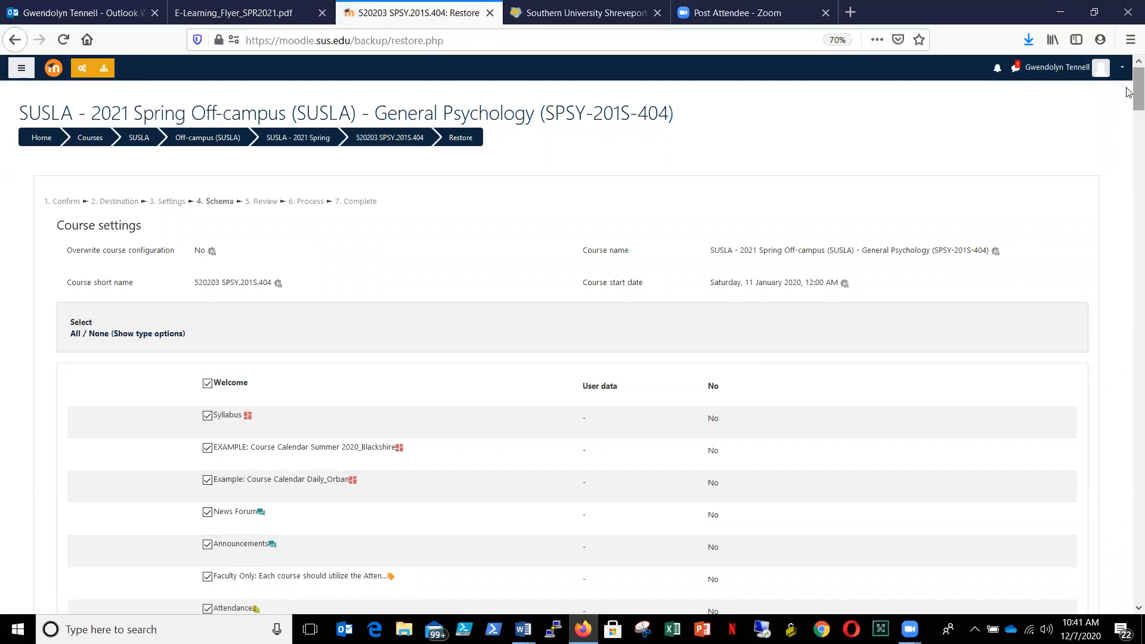
- Look through the template's schema items and deselect all of them
scroll(1129, 110, down, 3)
scroll(1129, 109, down, 15)
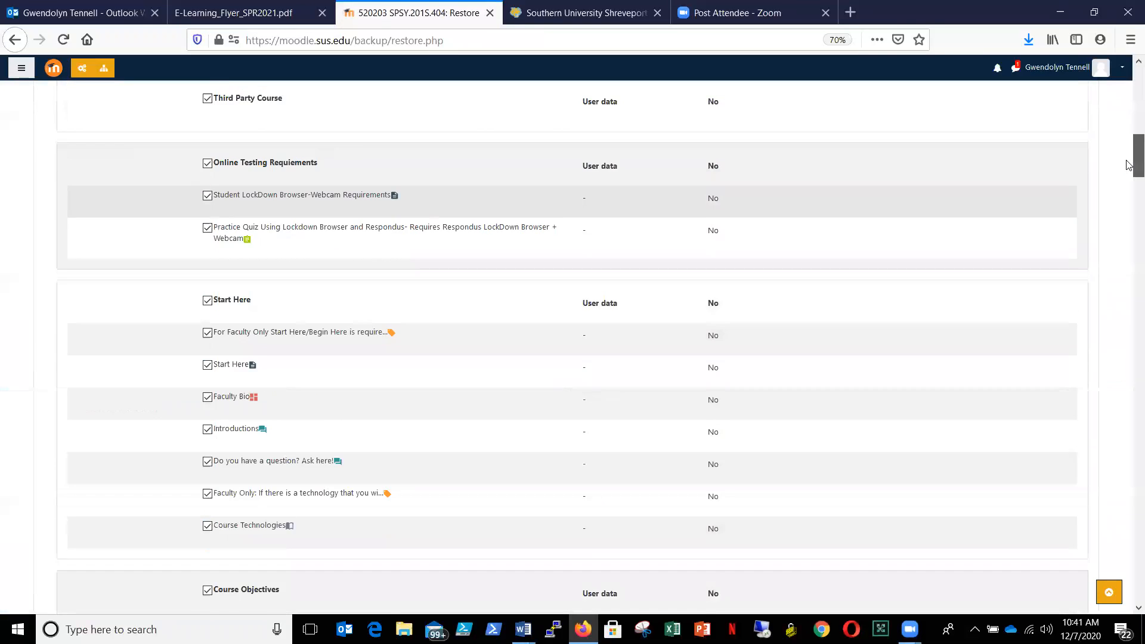
scroll(1129, 262, down, 20)
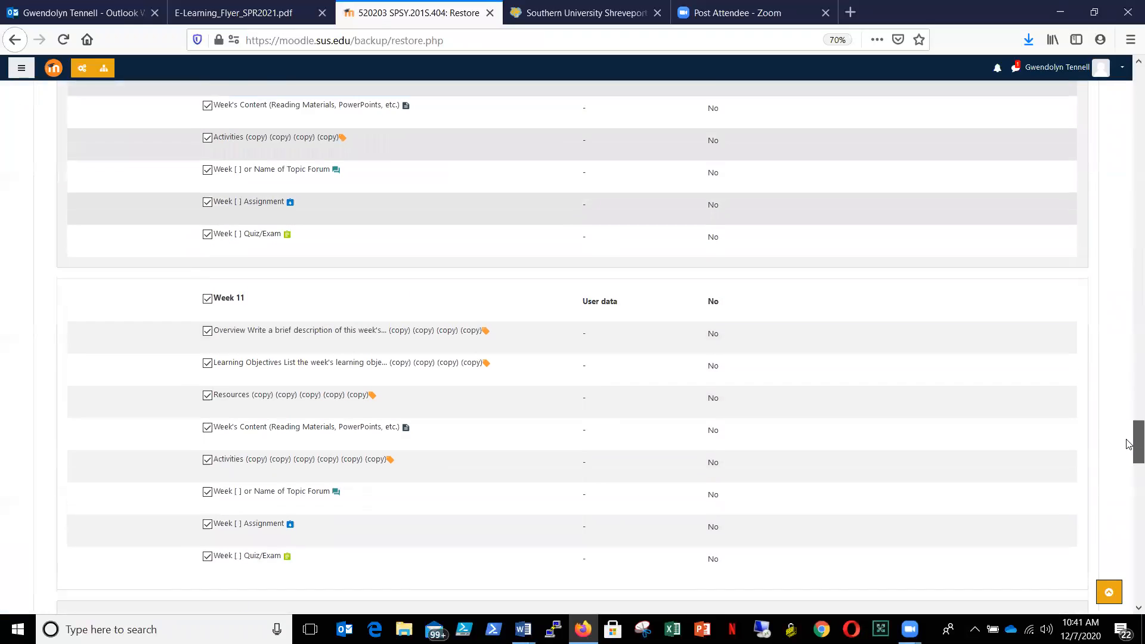
drag(1127, 439, 1129, 99)
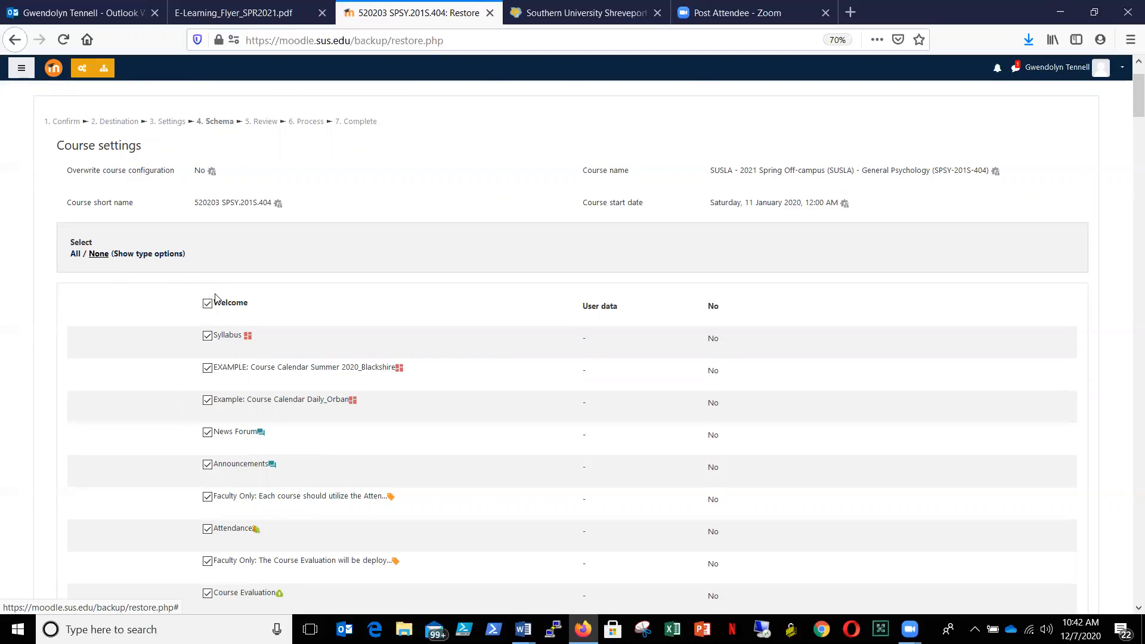
click(98, 254)
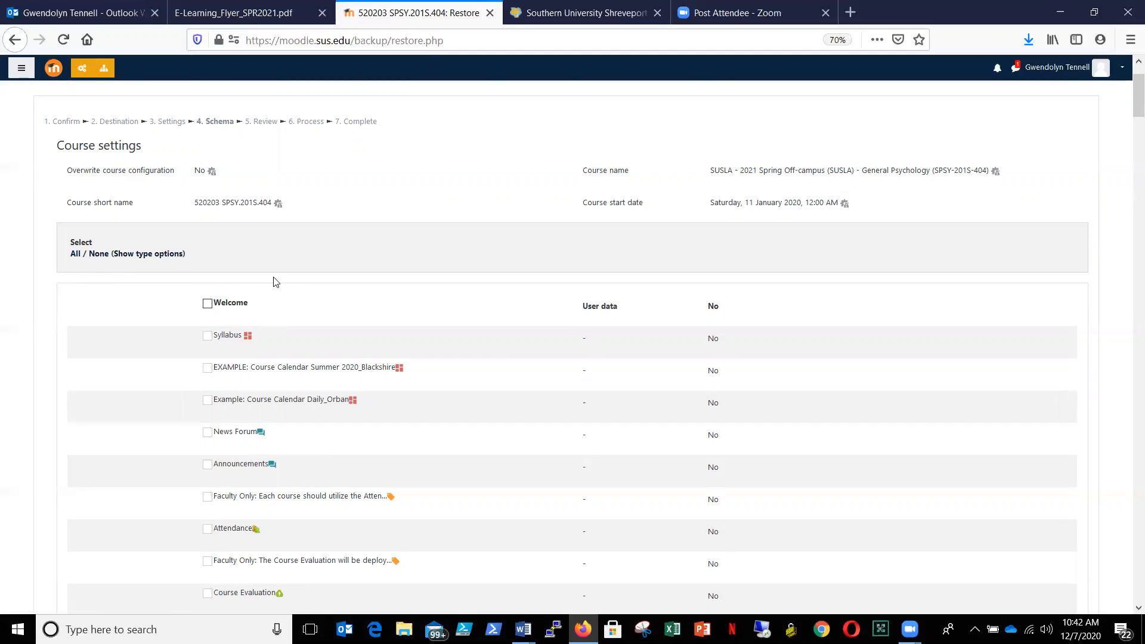
- Include the Welcome section with its Syllabus, both example course calendars, Attendance, the first Faculty Only course evaluation label and Course Evaluation
click(208, 304)
click(207, 368)
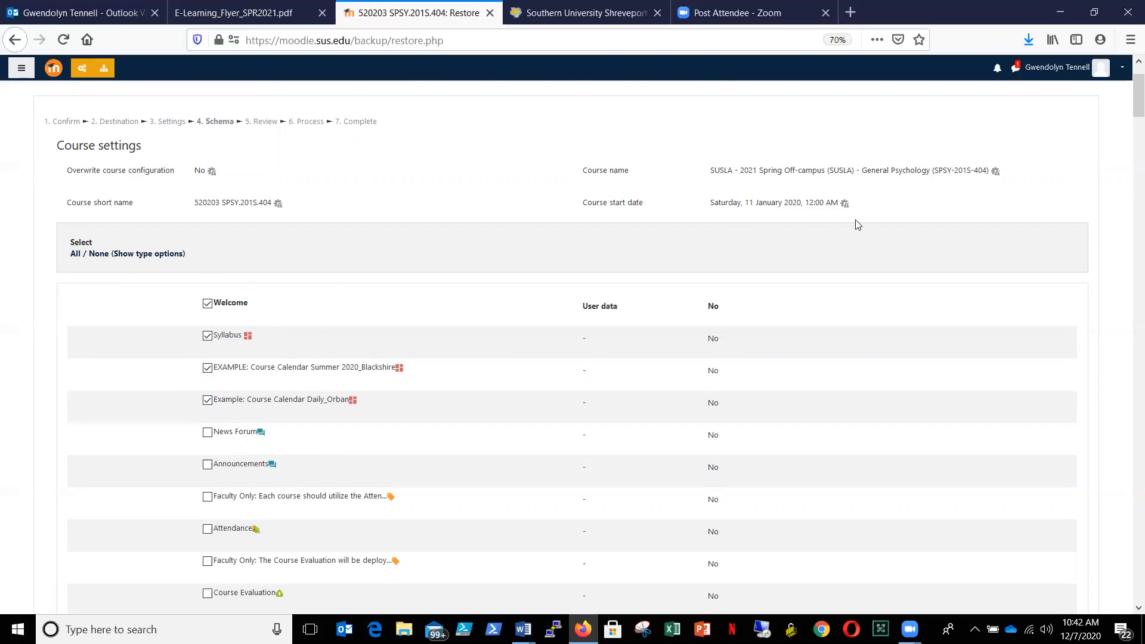
drag(1129, 99, 1129, 111)
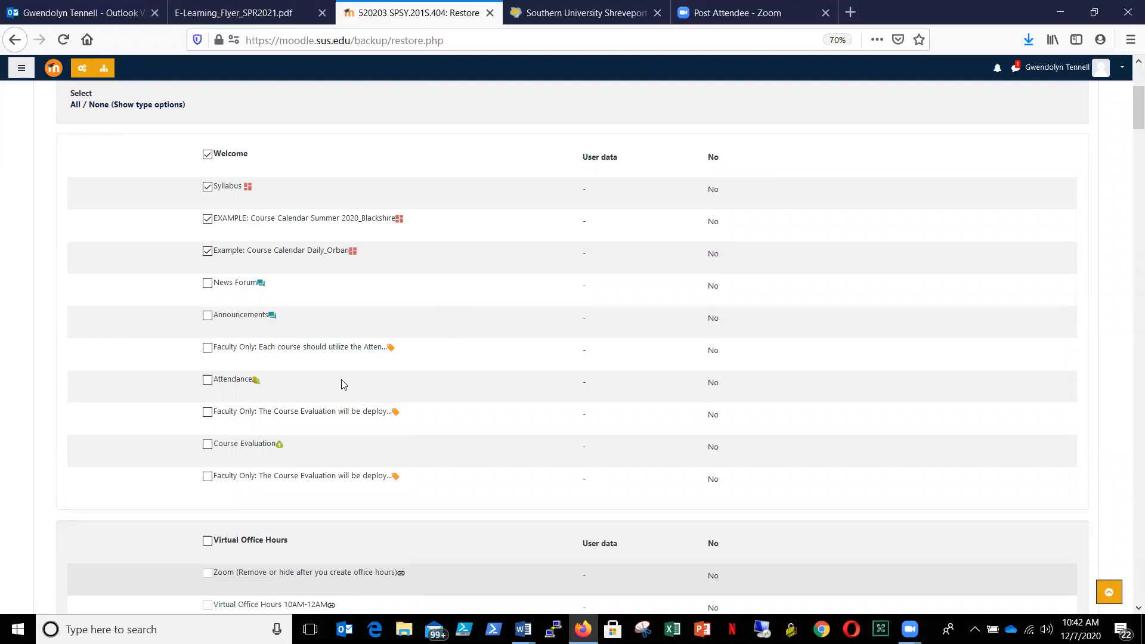
click(207, 381)
drag(1128, 115, 1129, 134)
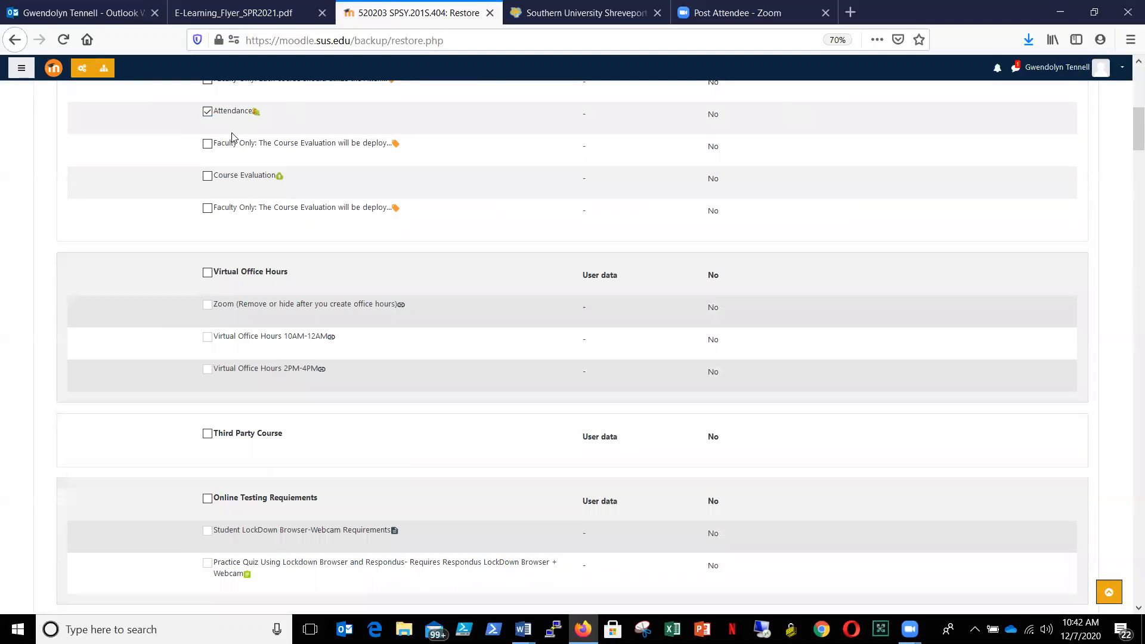
click(207, 143)
click(208, 177)
- Include the Online Testing Requiements section with its LockDown Browser requirements page and practice quiz, plus the Start Here section
scroll(1129, 161, down, 5)
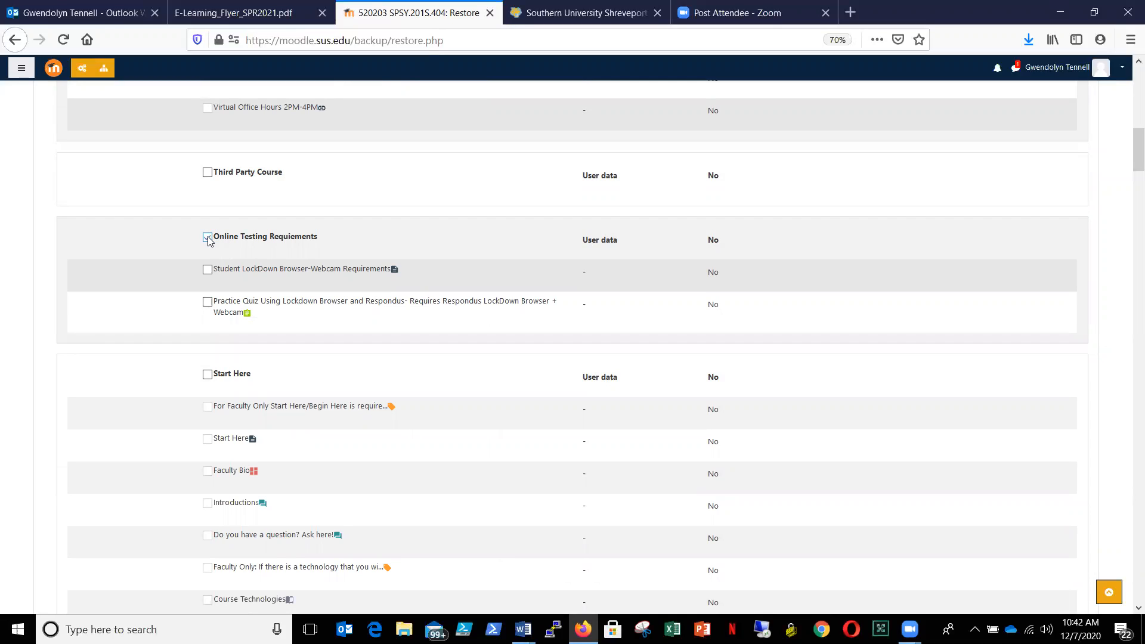
click(207, 270)
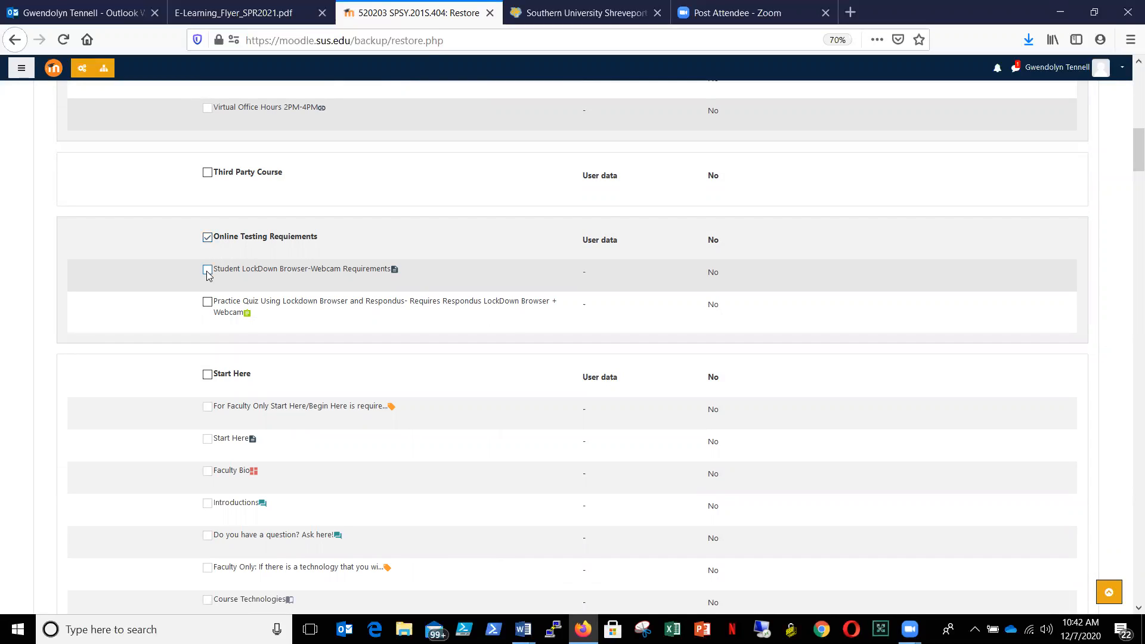
click(208, 303)
scroll(1129, 143, down, 5)
scroll(1129, 167, up, 1)
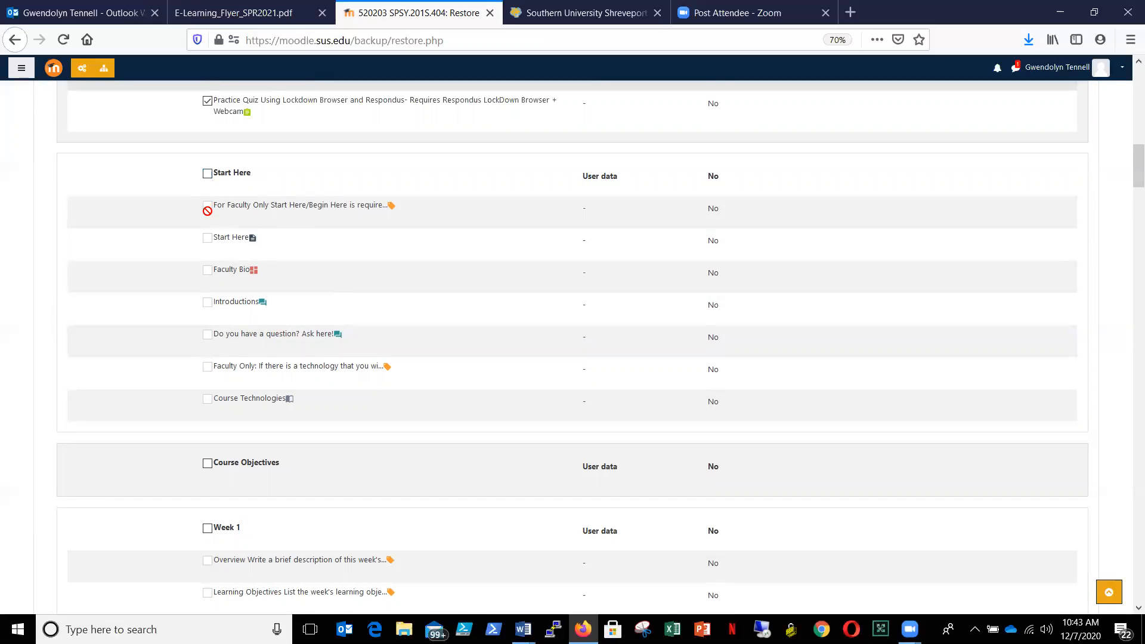
click(208, 174)
- Submit the schema selection, perform the restore from the review stage, and open the restored course
drag(1133, 160, 1129, 589)
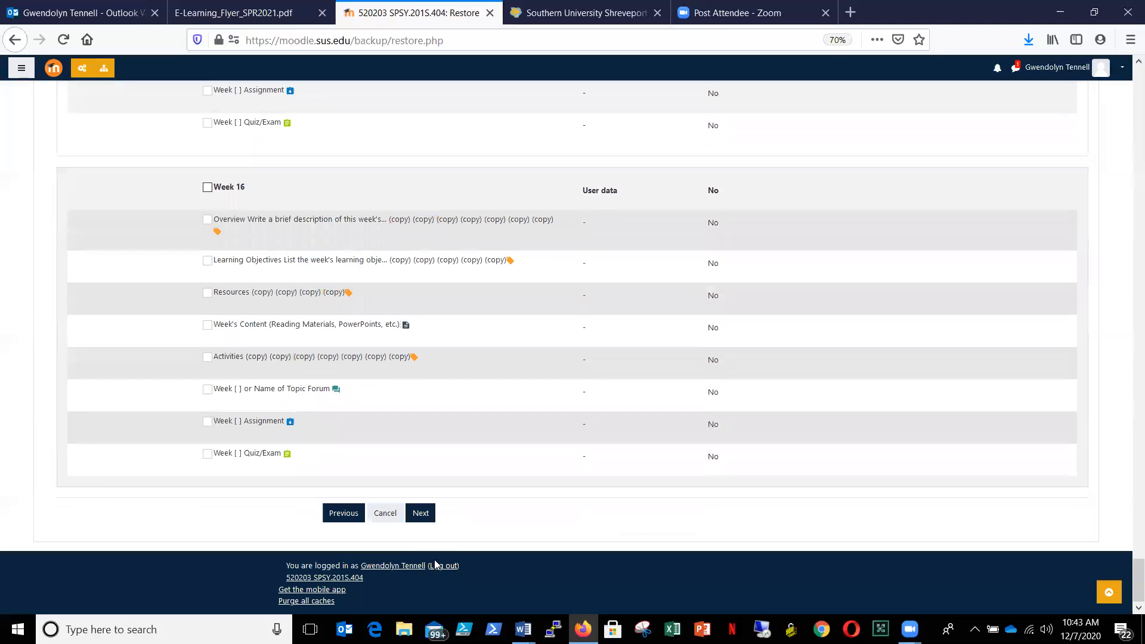
click(421, 513)
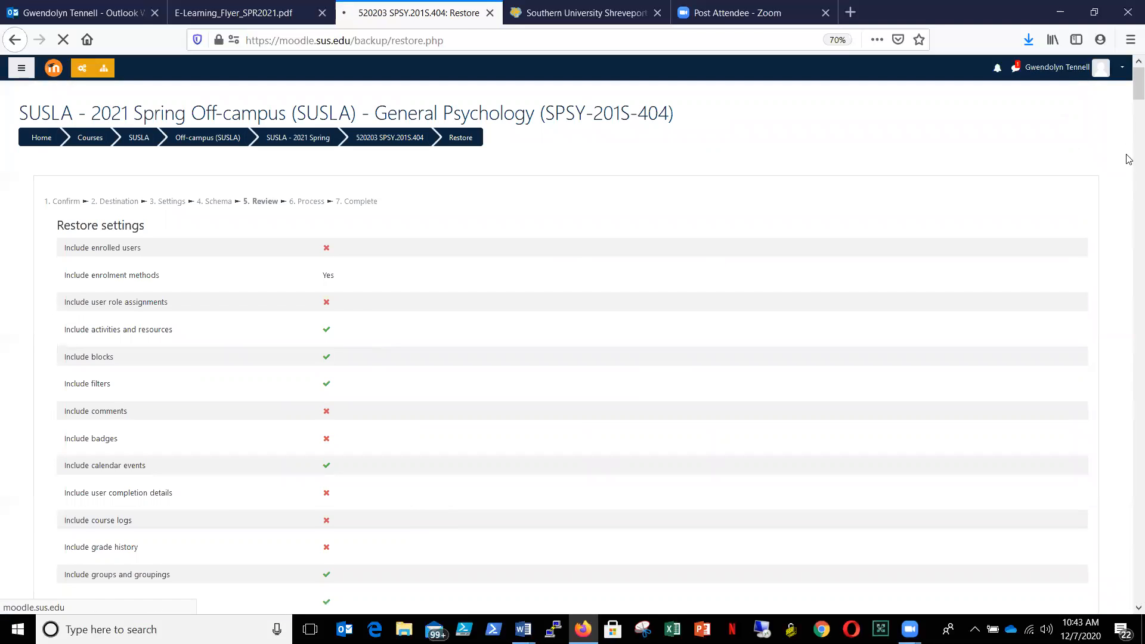
drag(1129, 92, 1131, 611)
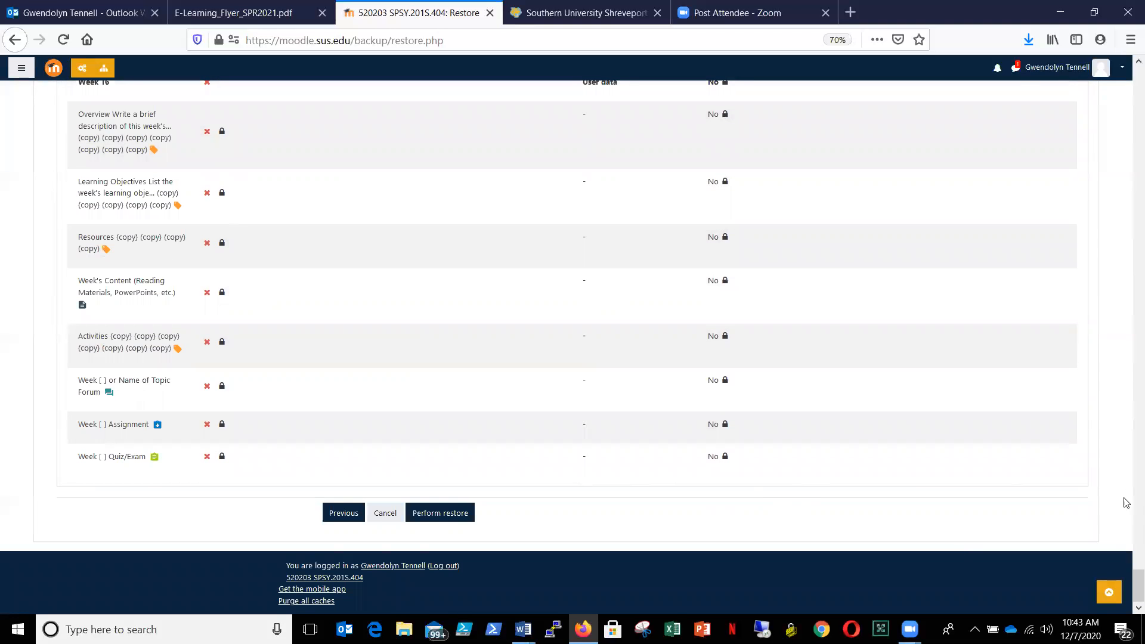
drag(1136, 587, 1129, 620)
click(440, 513)
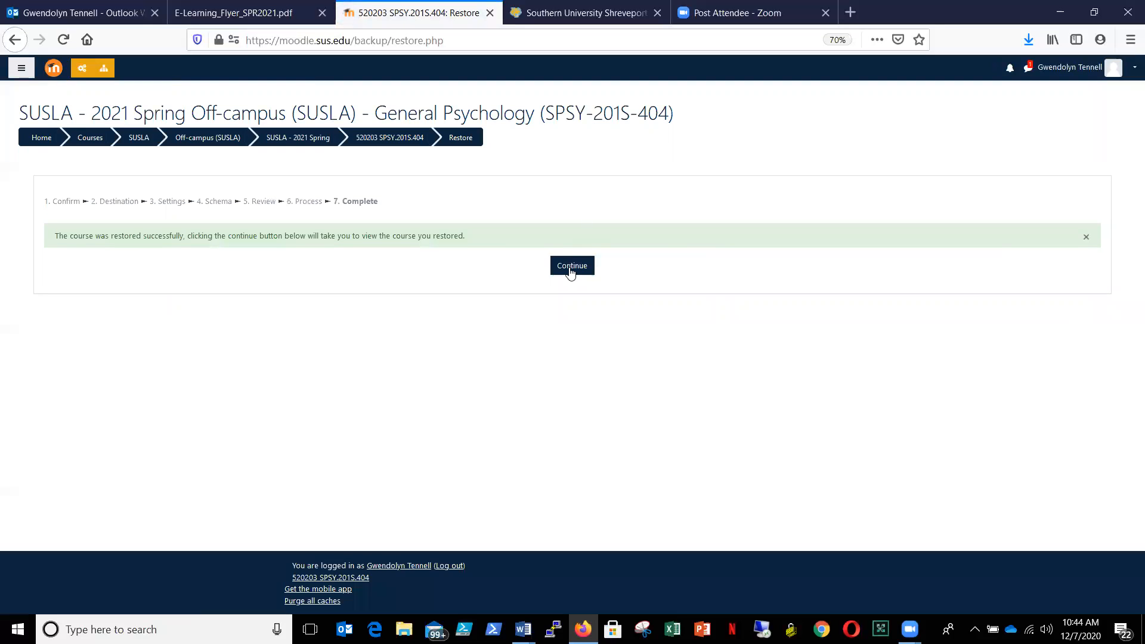
click(570, 271)
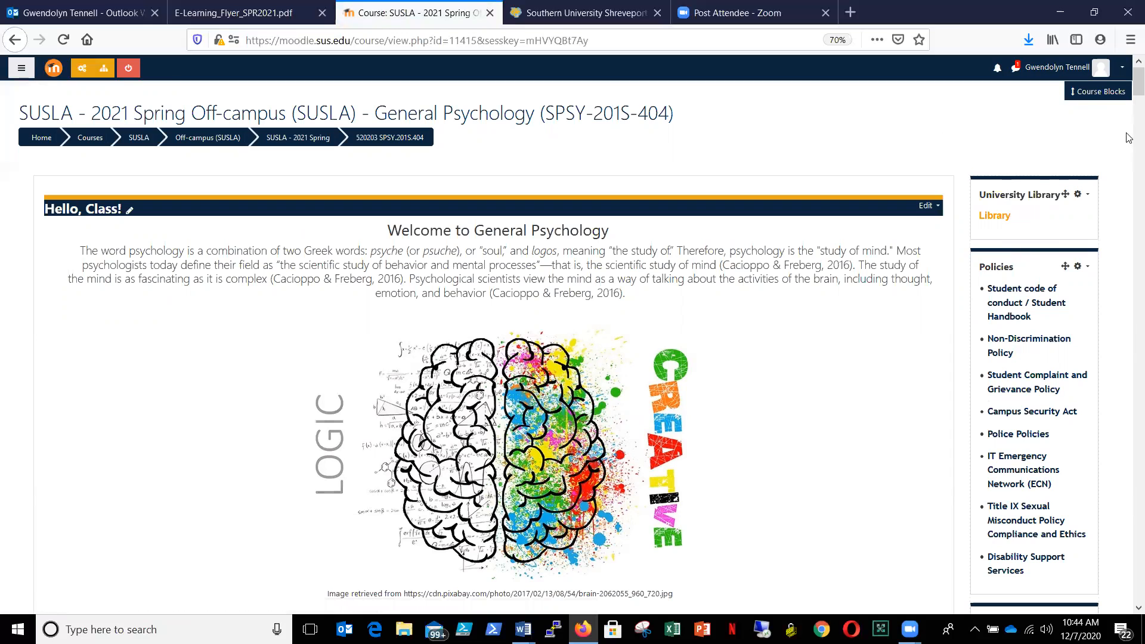
- Delete the duplicate Announcements forum from the Hello, Class! section, keeping Class Announcements
drag(1127, 88, 1127, 114)
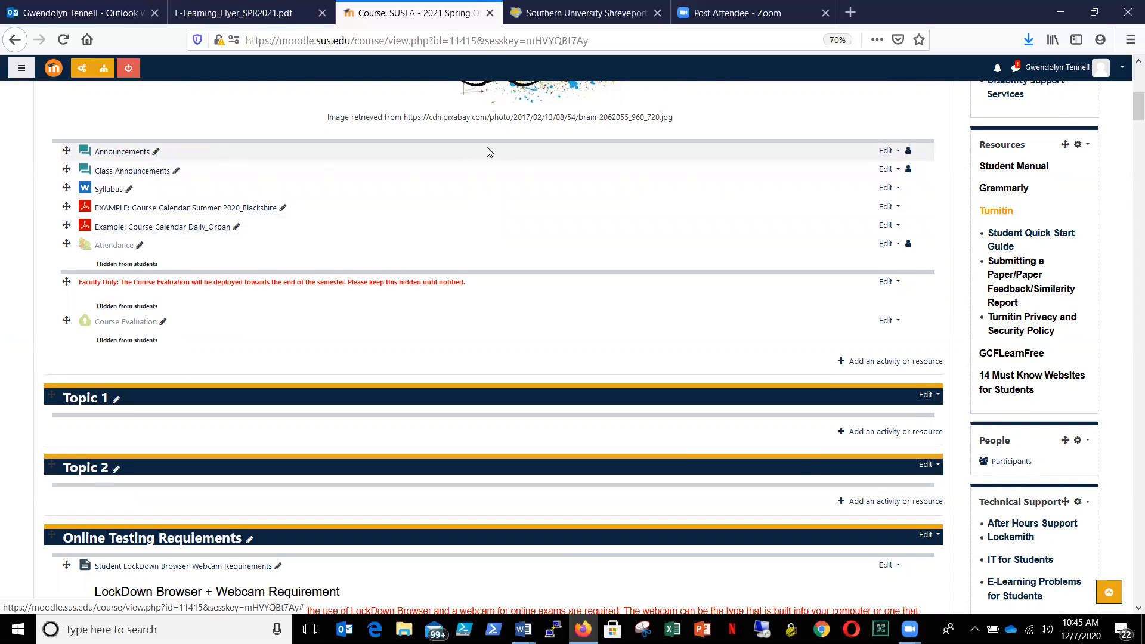
click(887, 151)
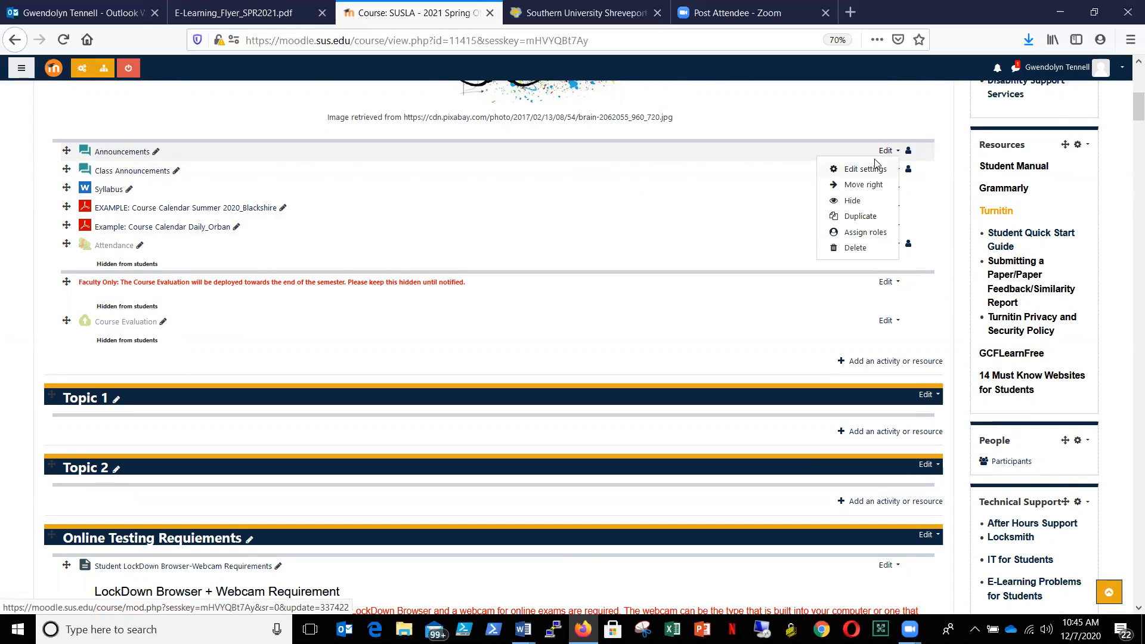
click(853, 248)
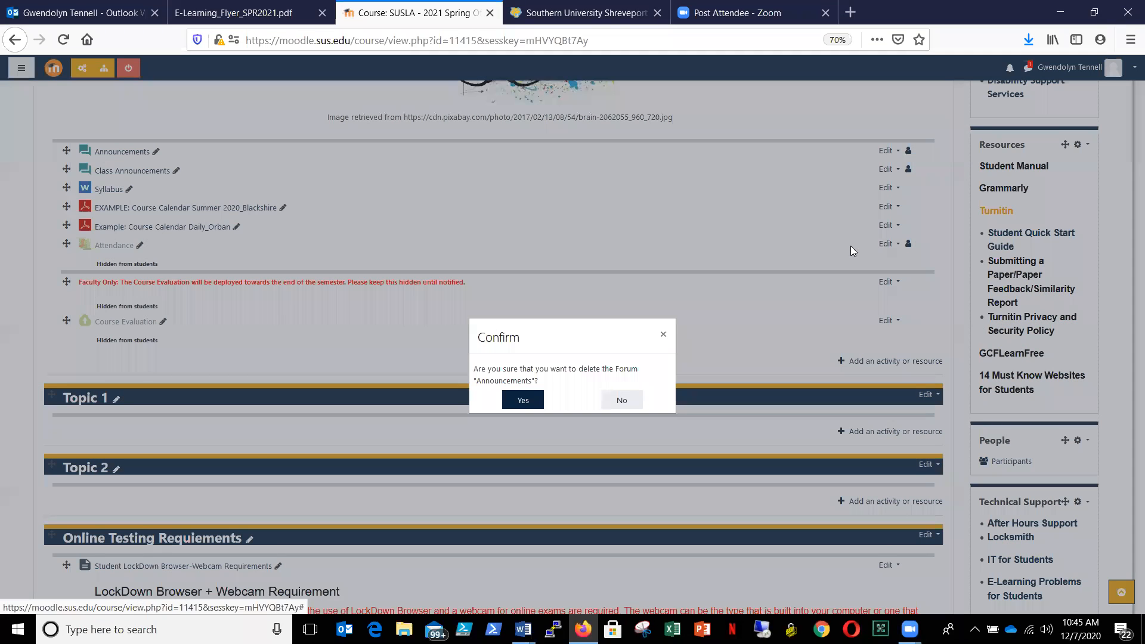
click(518, 401)
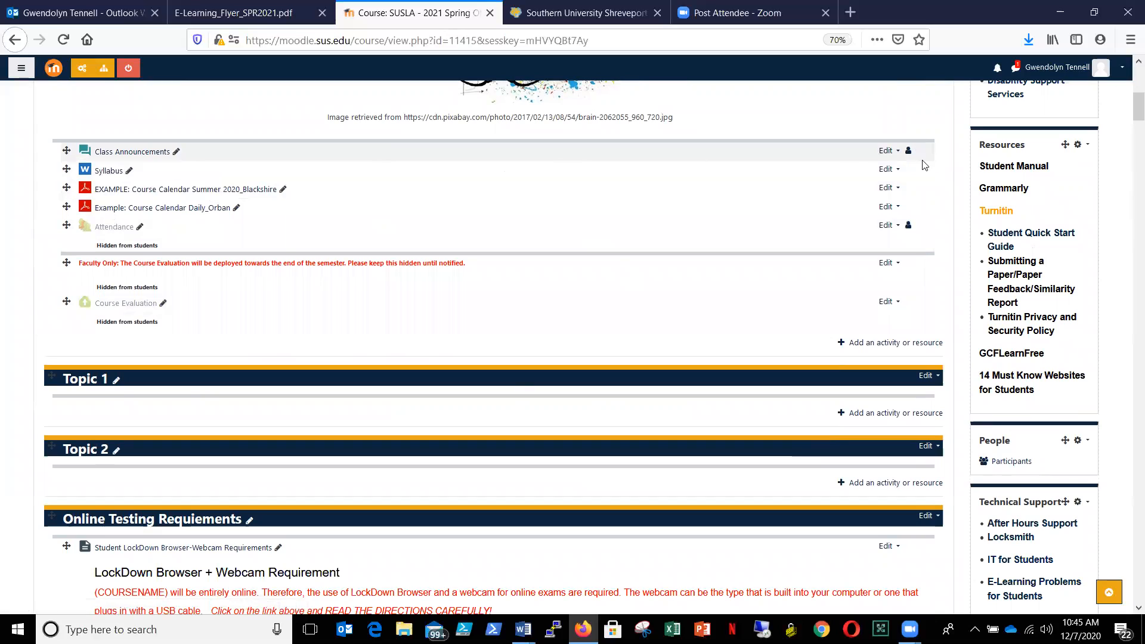
- Hide the Syllabus and both example course calendars in the Hello, Class! section from students
click(887, 169)
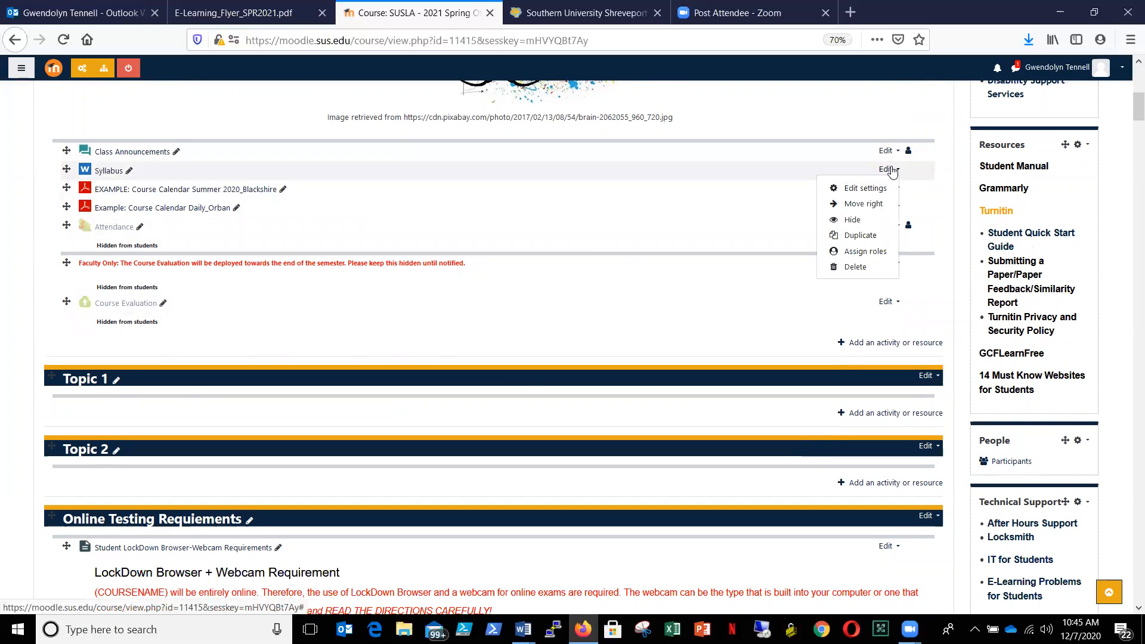
click(853, 220)
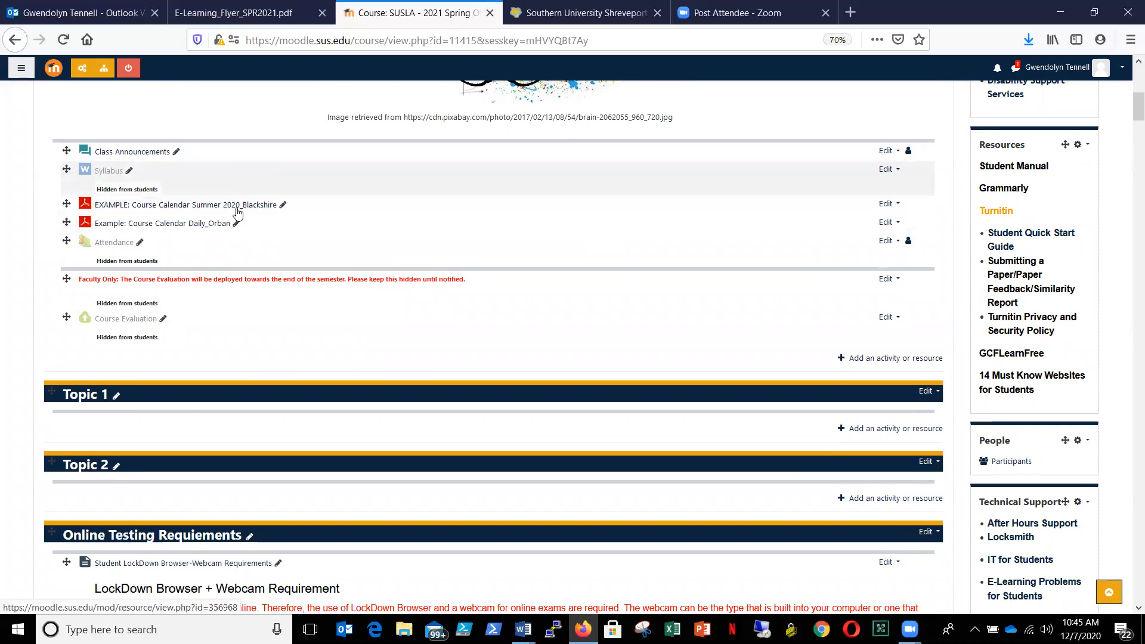
click(897, 206)
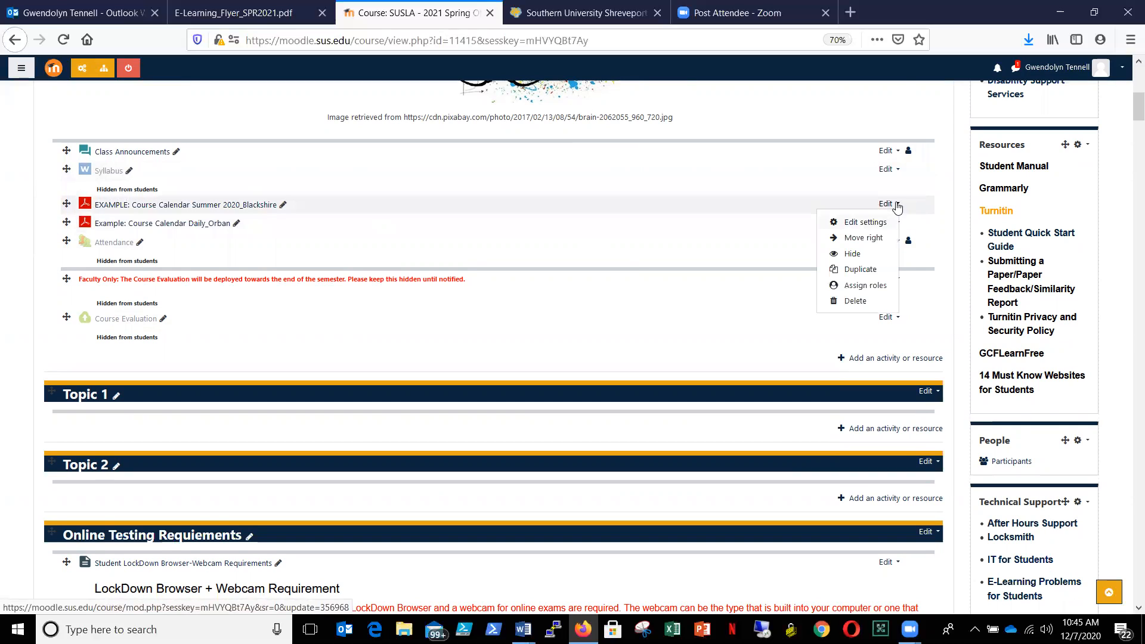
click(853, 254)
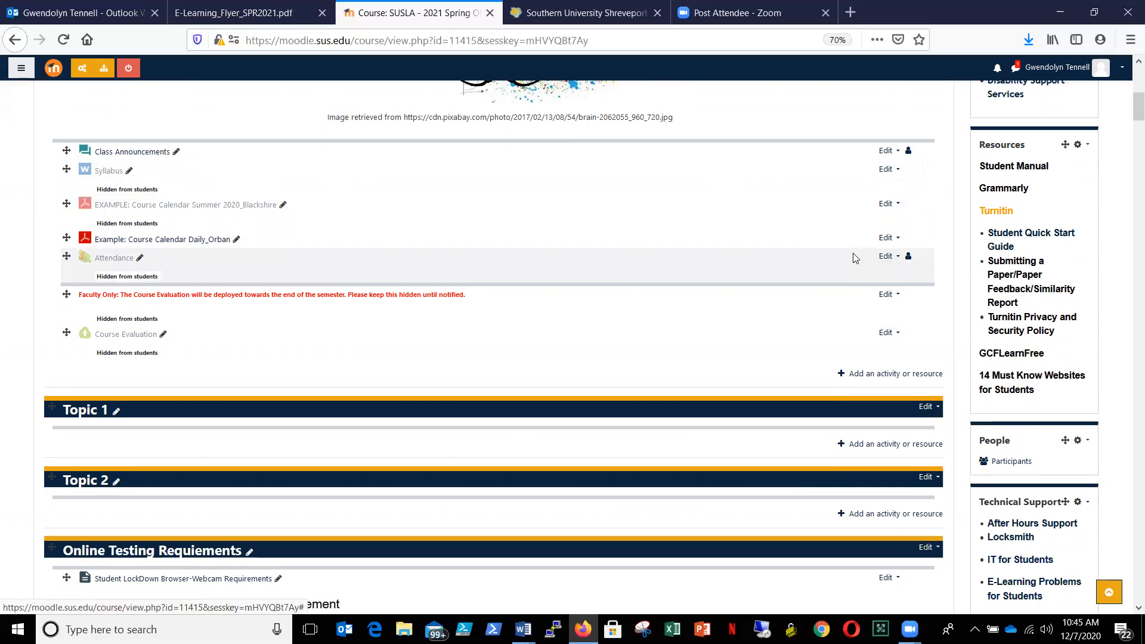
click(888, 238)
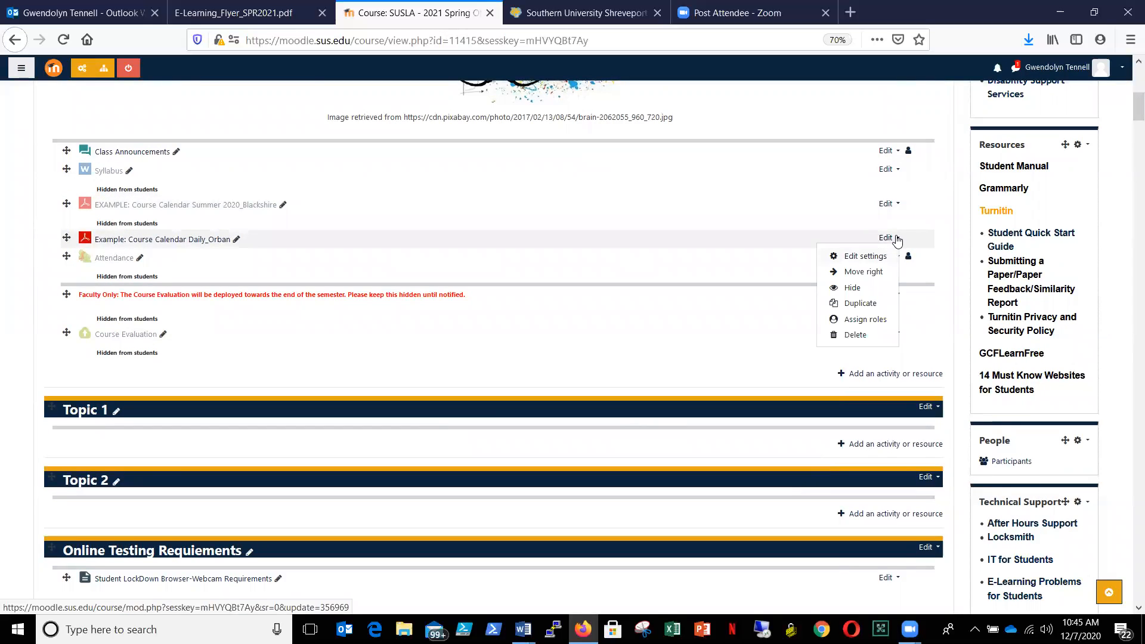
click(848, 289)
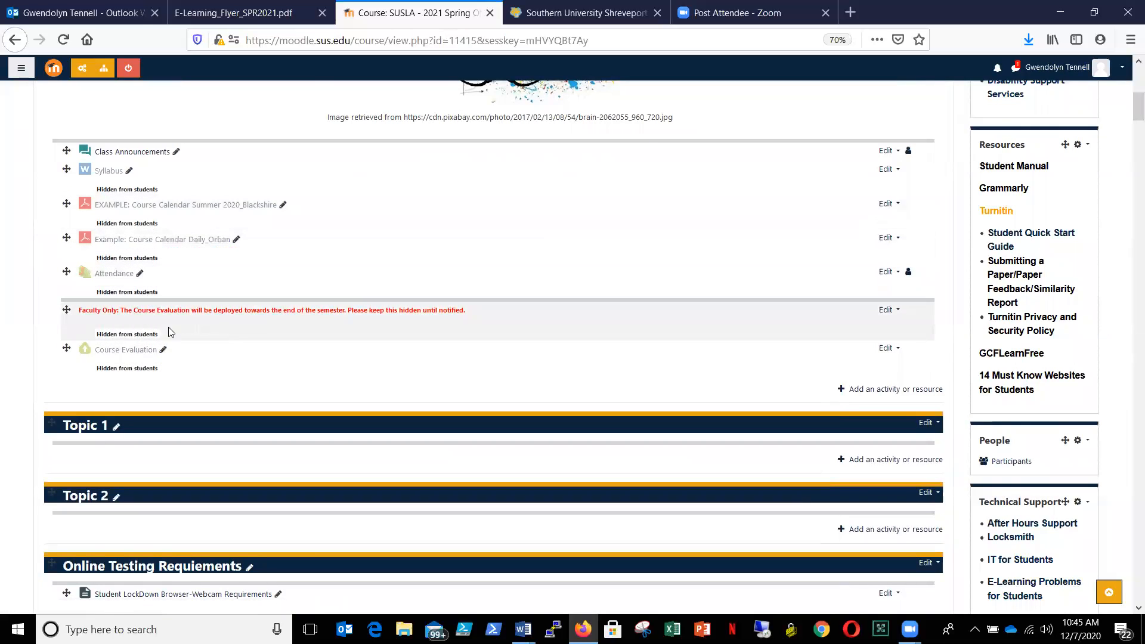
- Delete the two empty topics, Topic 1 and Topic 2, above the Online Testing Requiements section
drag(1129, 112, 1129, 124)
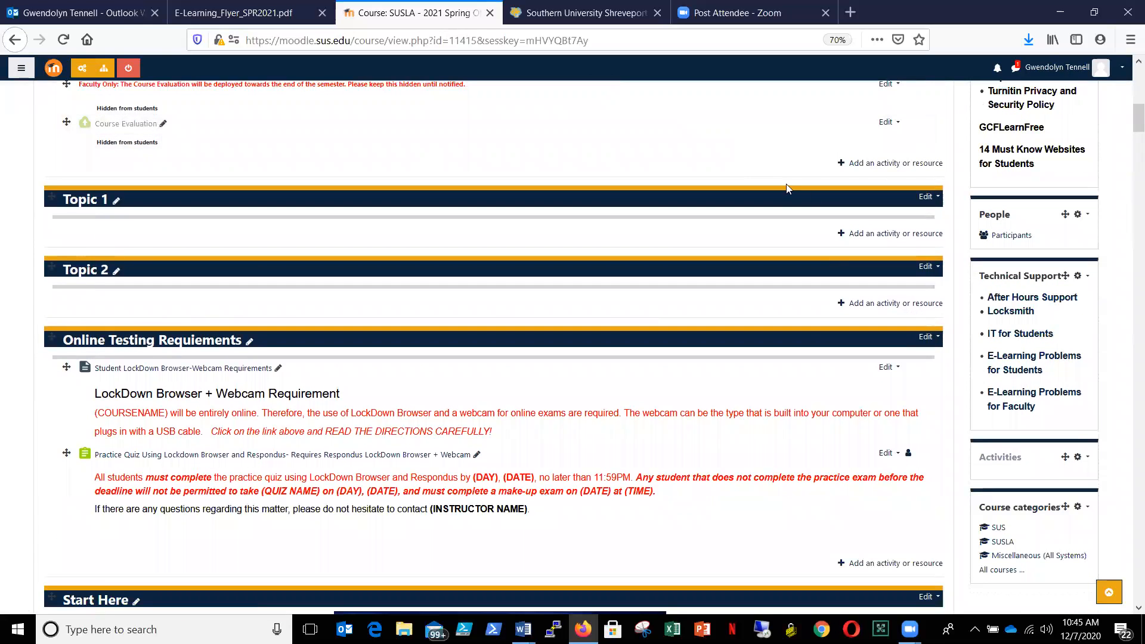
click(937, 199)
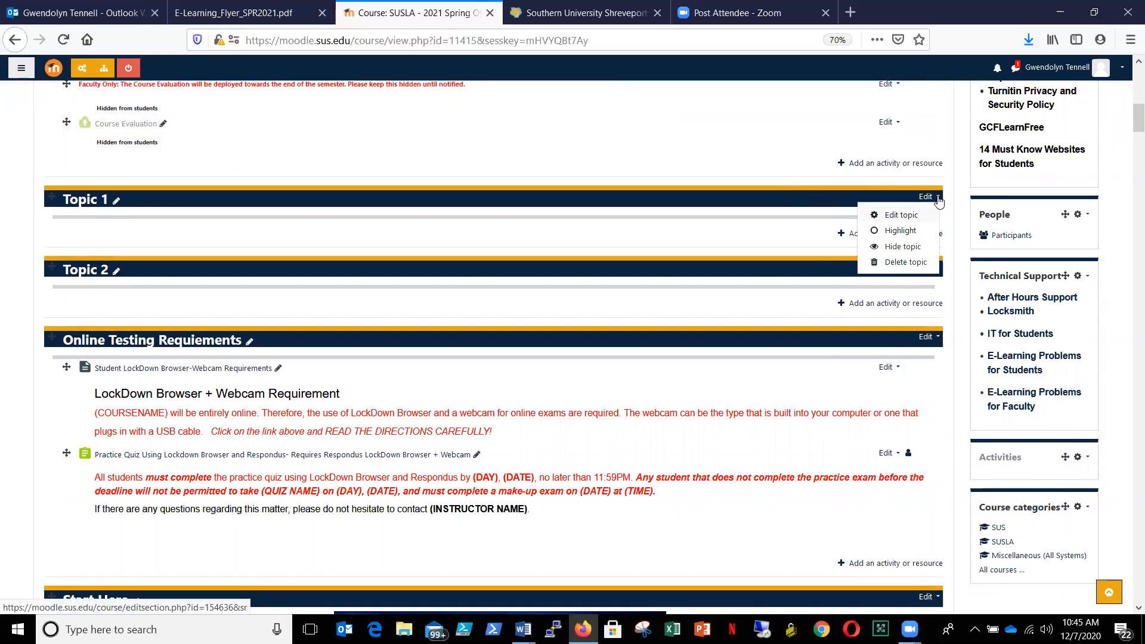
click(899, 263)
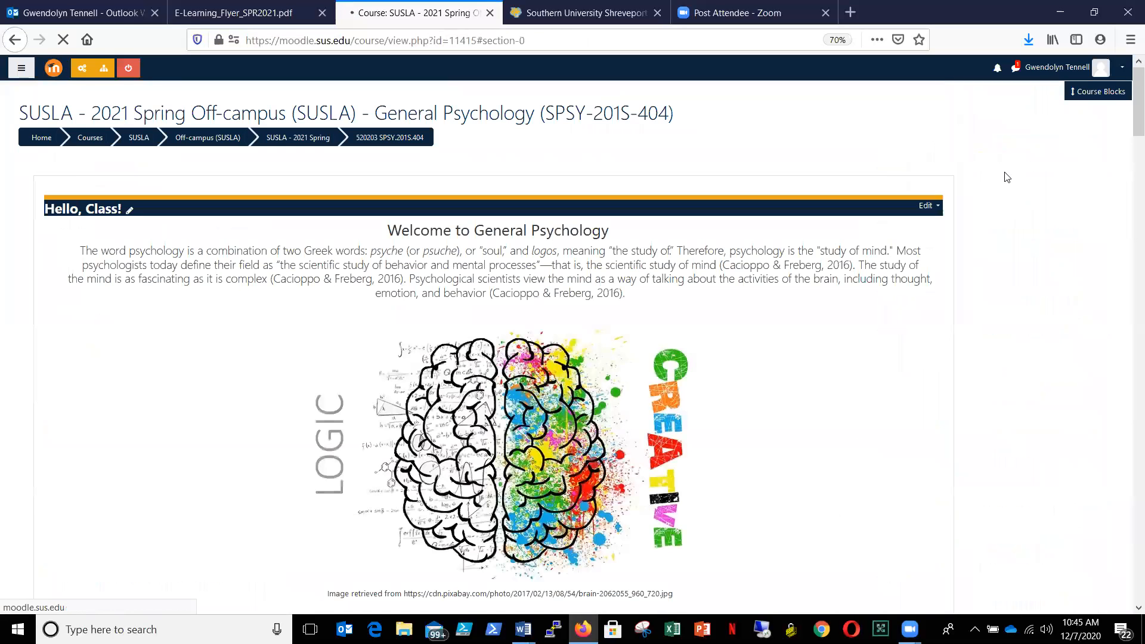
drag(1137, 87, 1126, 122)
click(935, 191)
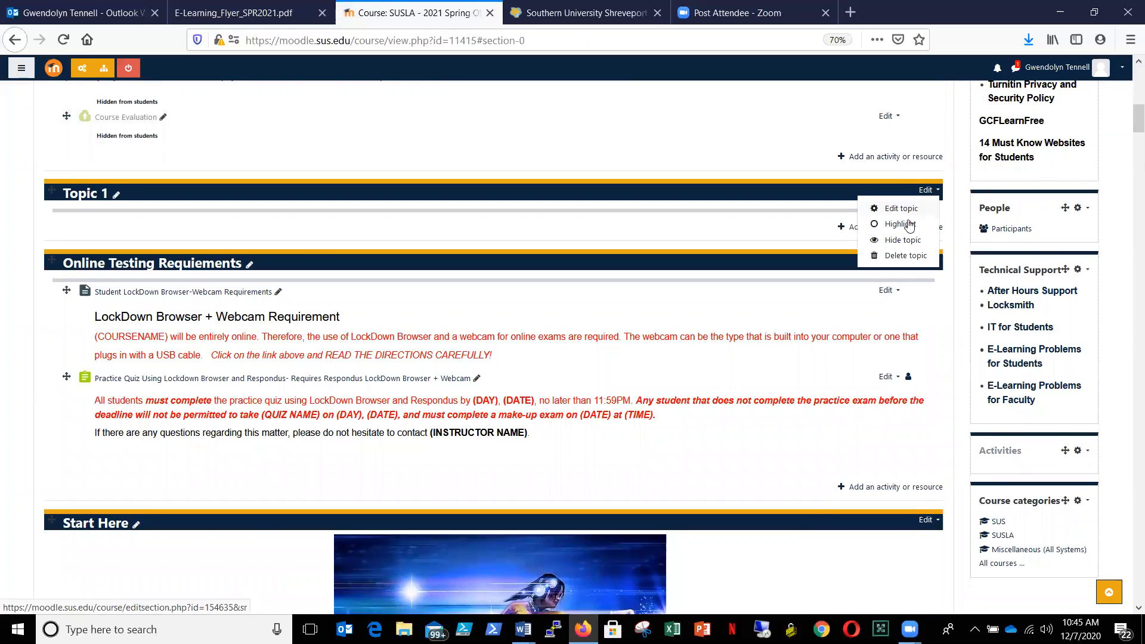
click(901, 256)
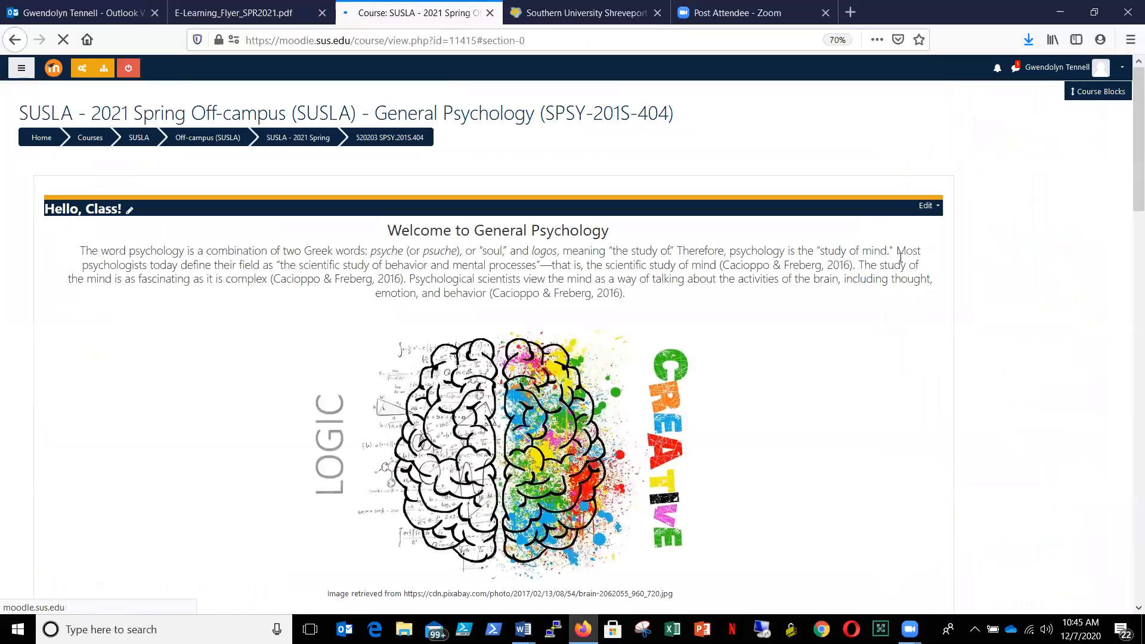
click(1130, 83)
scroll(1129, 87, down, 5)
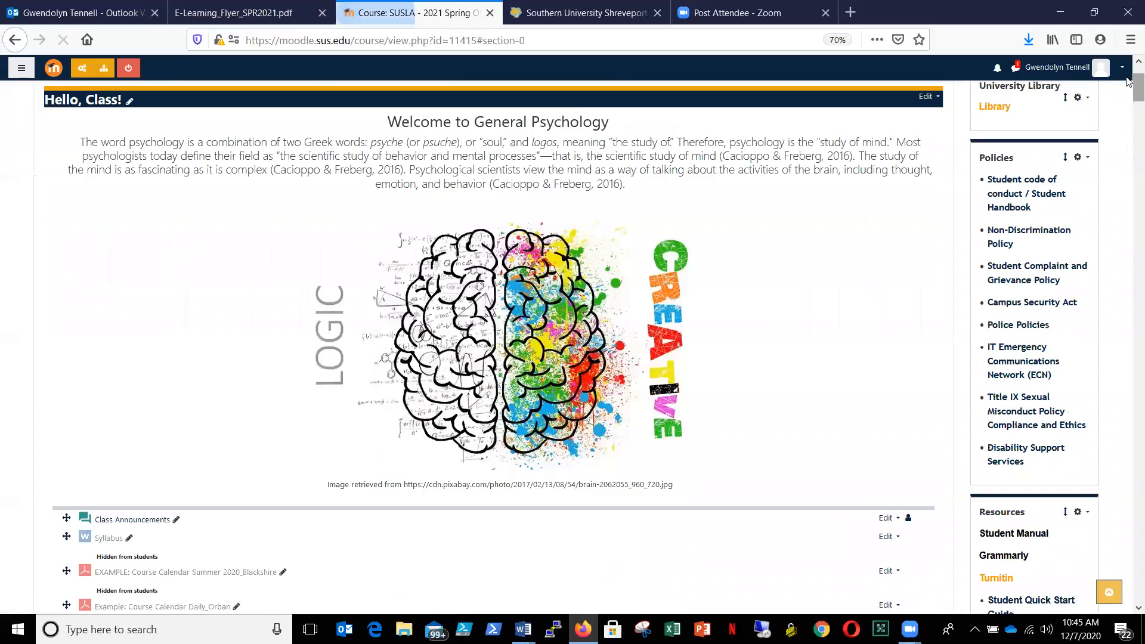
- Hide the Online Testing Requiements topic from students
scroll(1129, 111, down, 3)
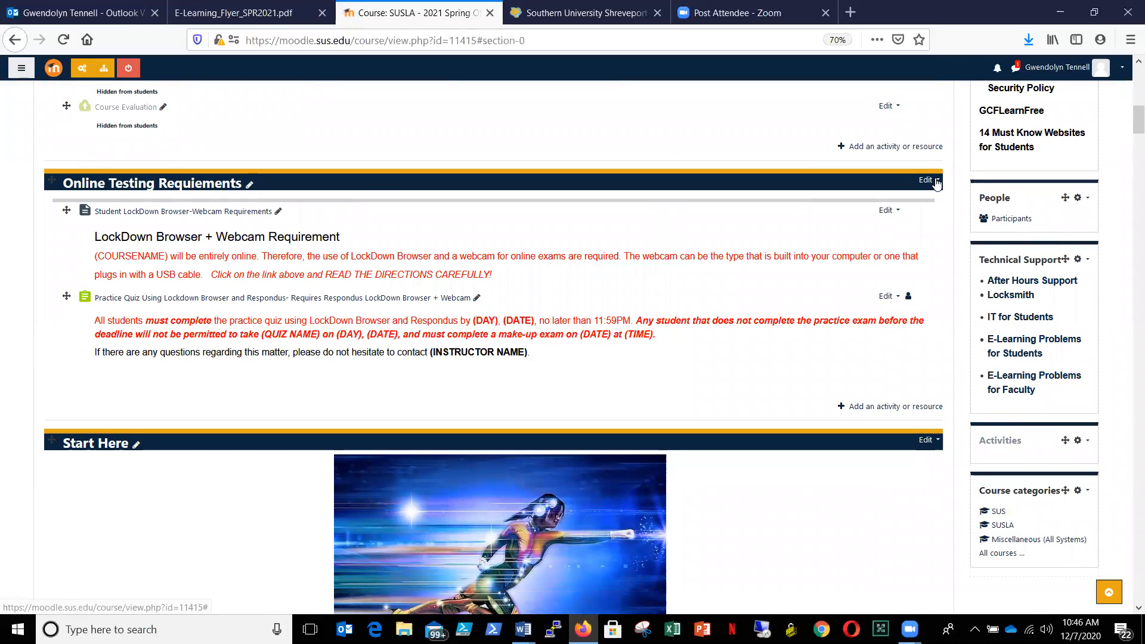
click(937, 182)
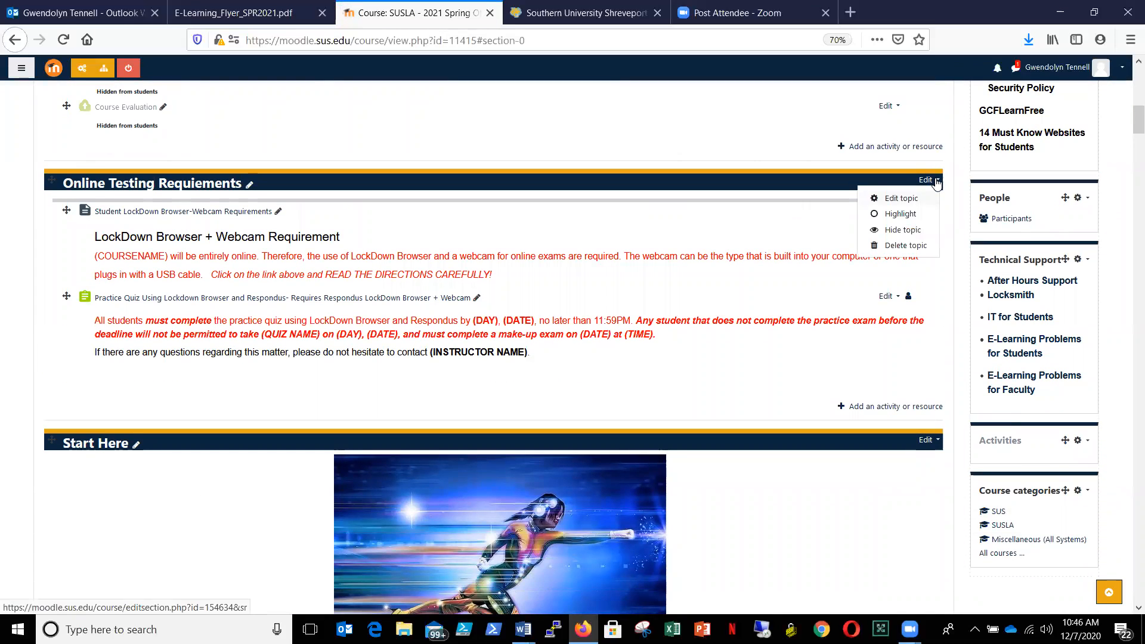
click(901, 231)
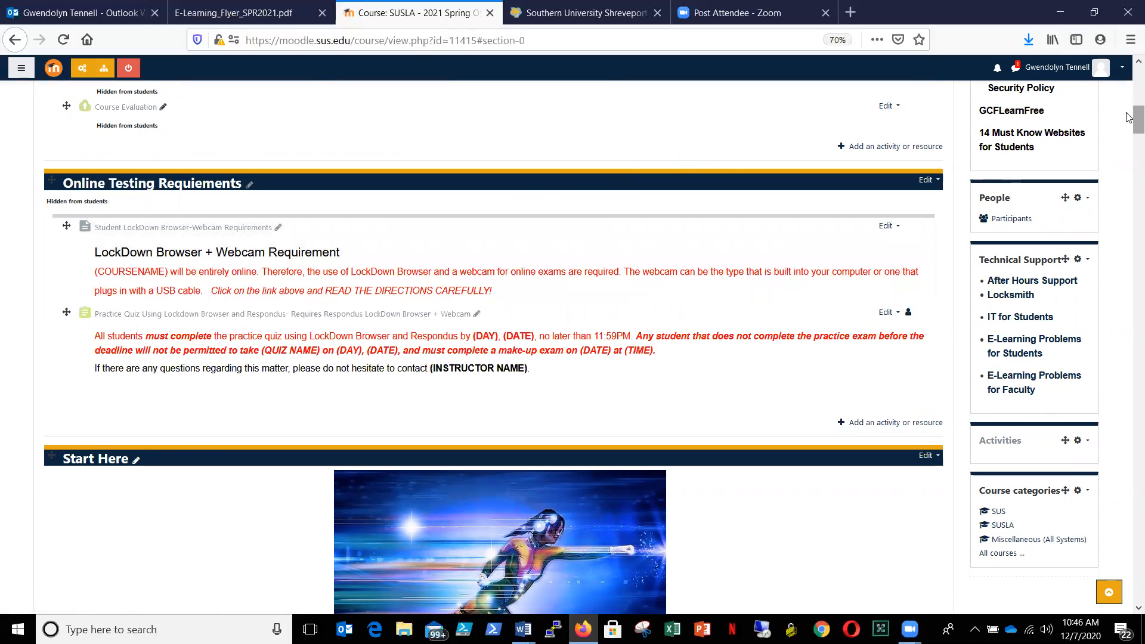
- Move Faculty Bio and the "Do you have a question? Ask here!" forum from Start Here into the Ready, Set...Go! section
drag(1129, 117, 1129, 149)
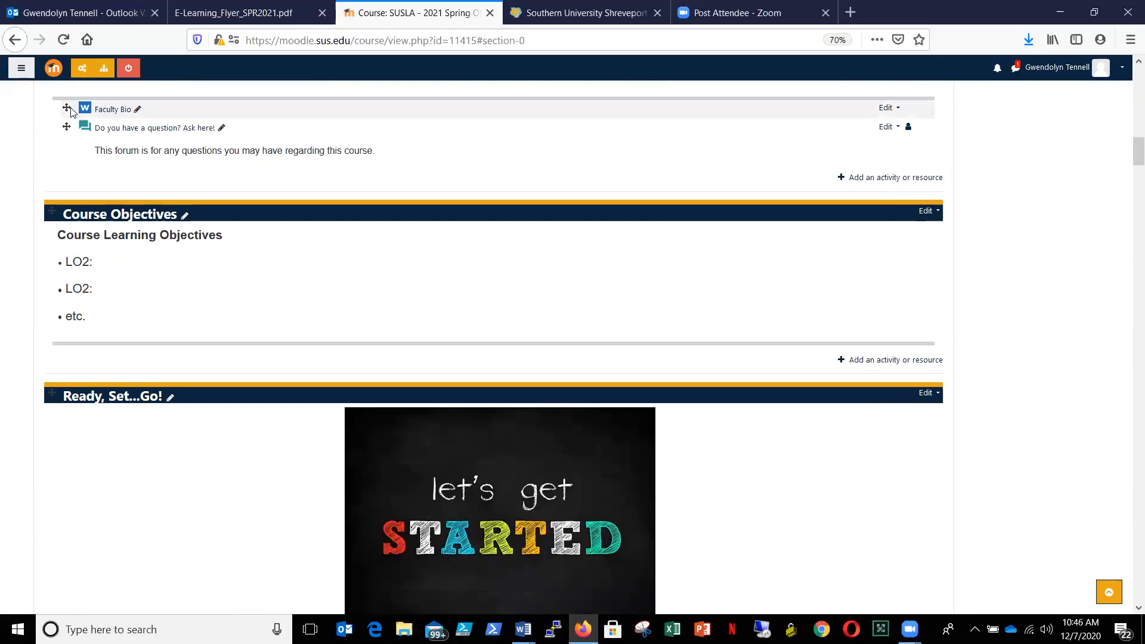
drag(66, 107, 82, 573)
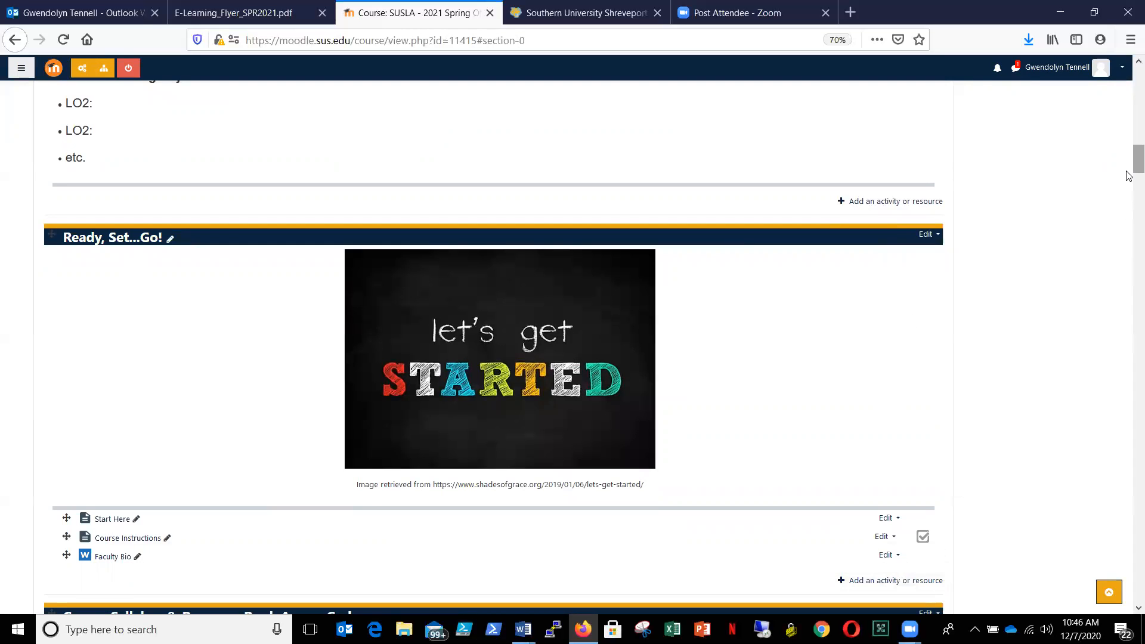
scroll(1129, 169, up, 5)
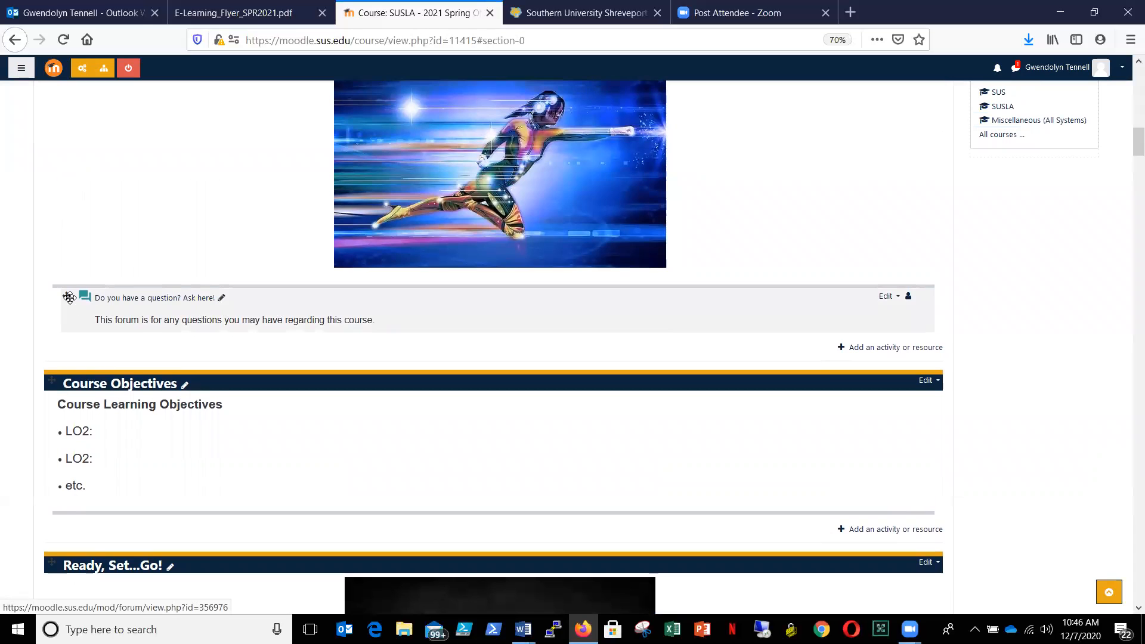
drag(70, 381, 85, 562)
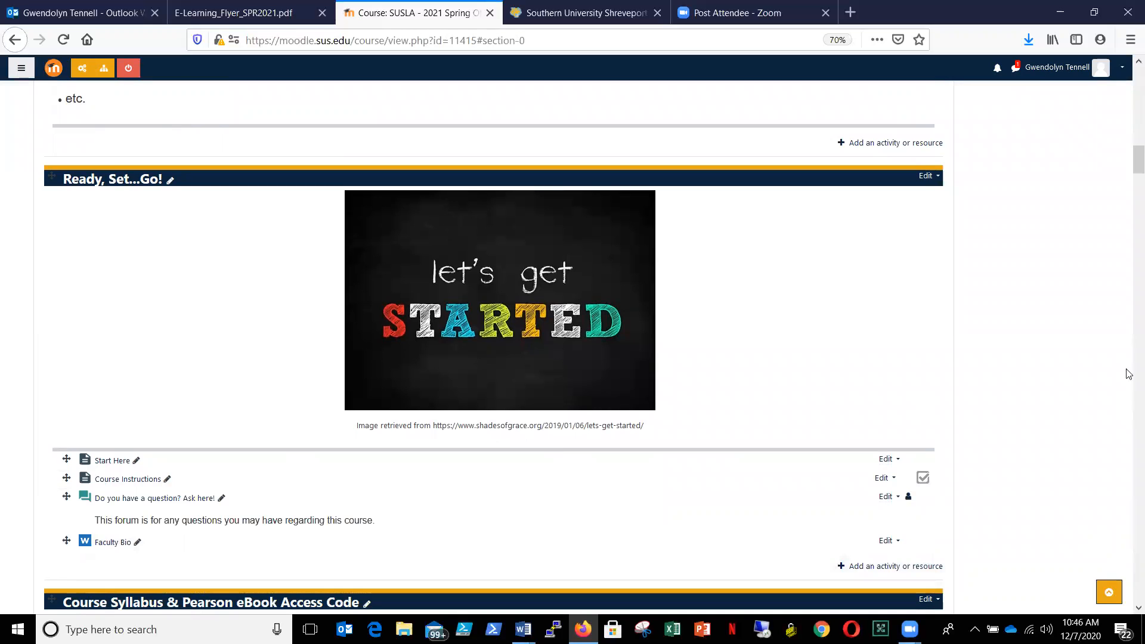
- Delete the emptied Start Here topic above Course Objectives and confirm the deletion
drag(1129, 166, 1129, 140)
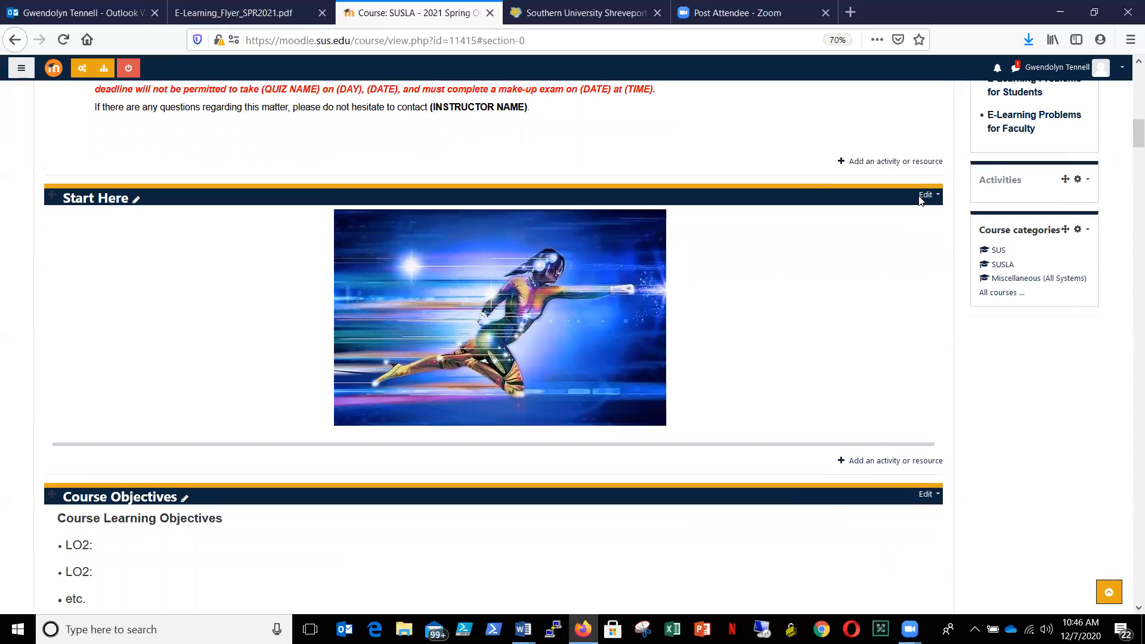
click(938, 195)
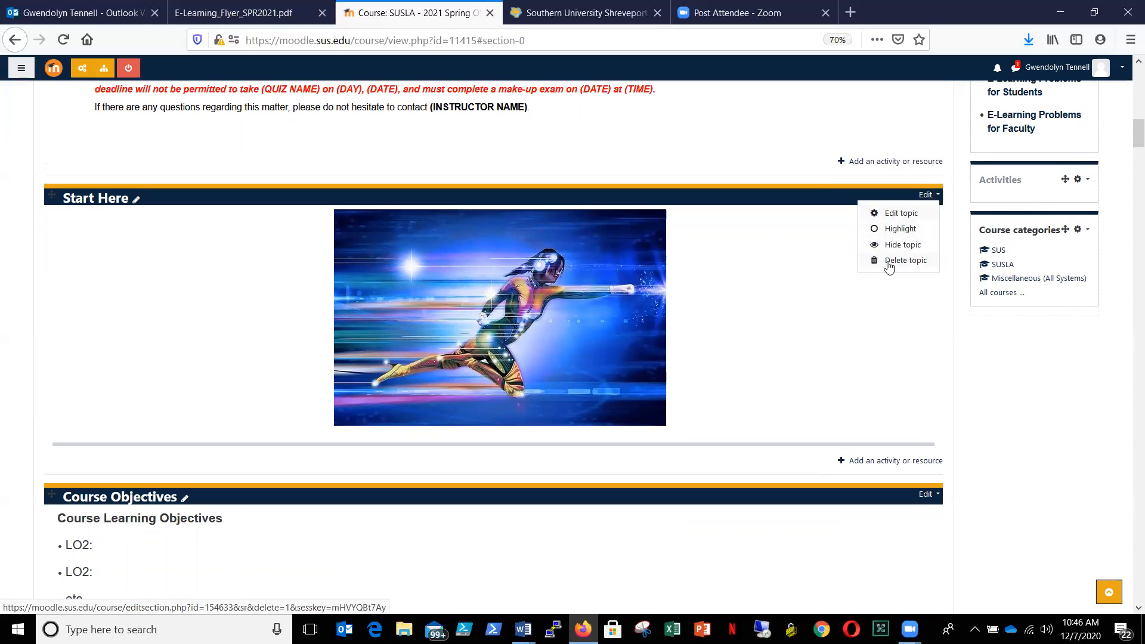
click(890, 262)
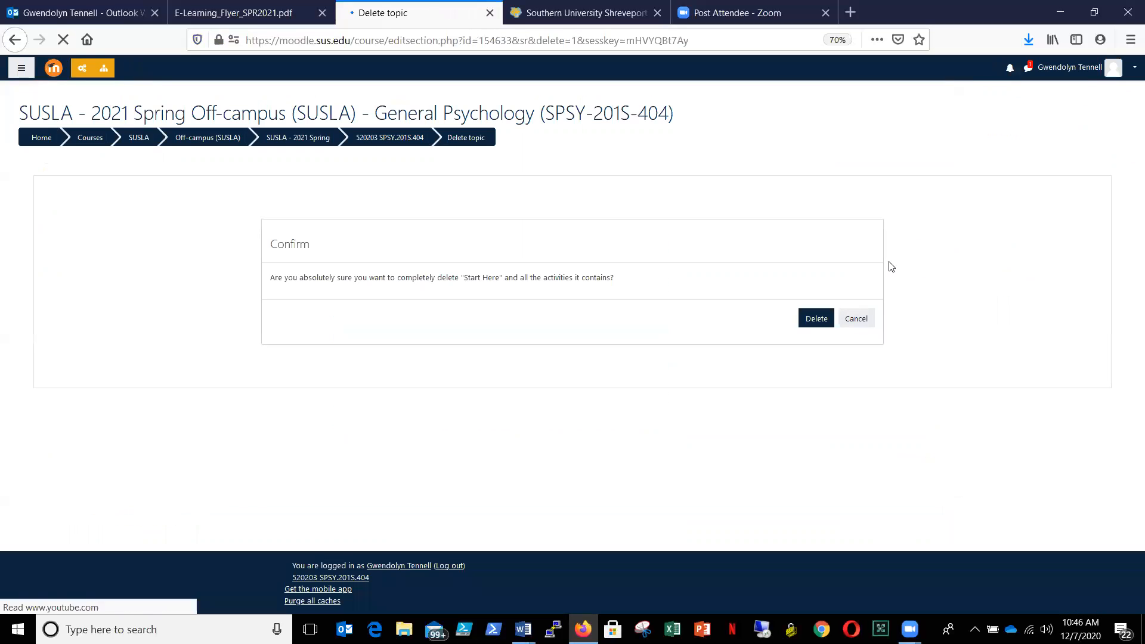
click(814, 321)
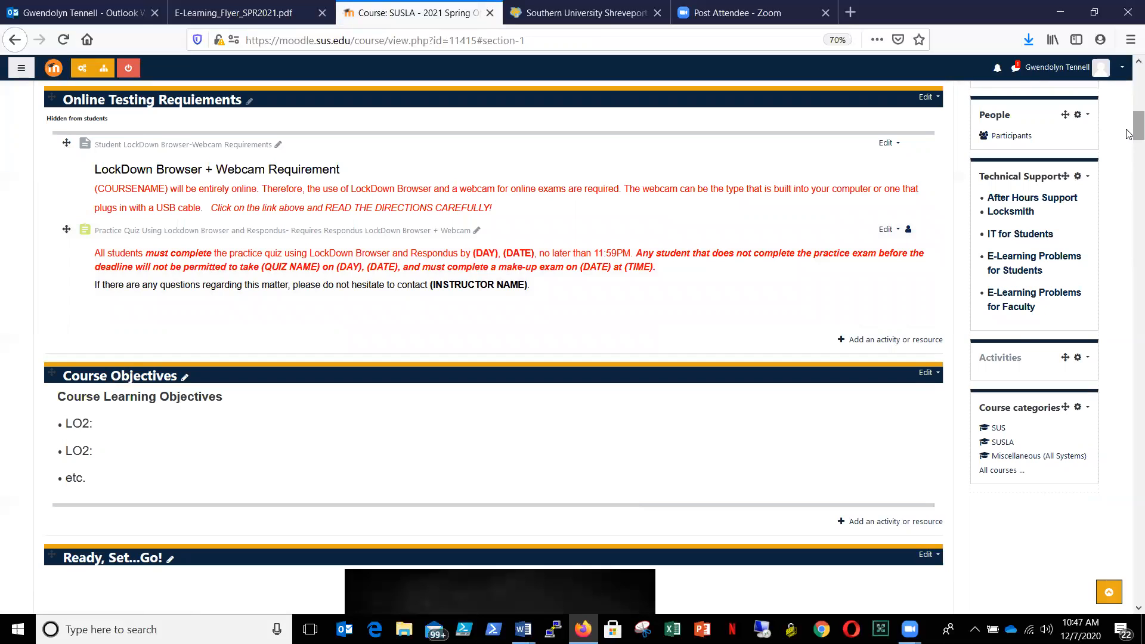
- Move the Course Objectives section directly below the Ready, Set...Go! section
drag(1126, 130, 1127, 140)
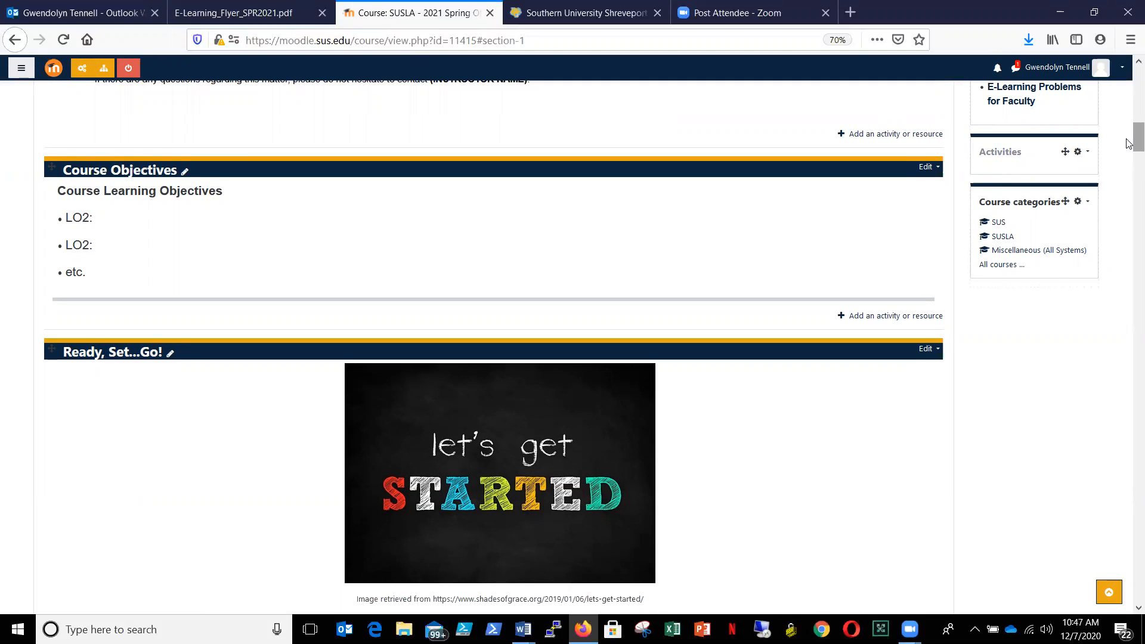
mouse_move(1129, 143)
mouse_down()
mouse_move(1129, 165)
mouse_move(1129, 149)
mouse_up()
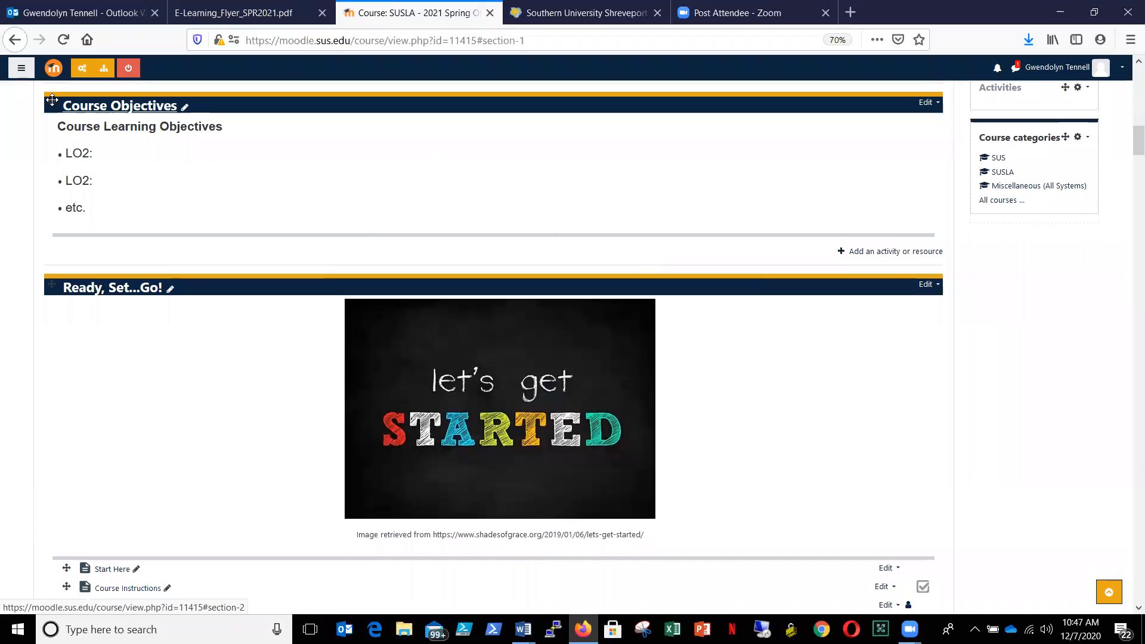
drag(50, 99, 45, 498)
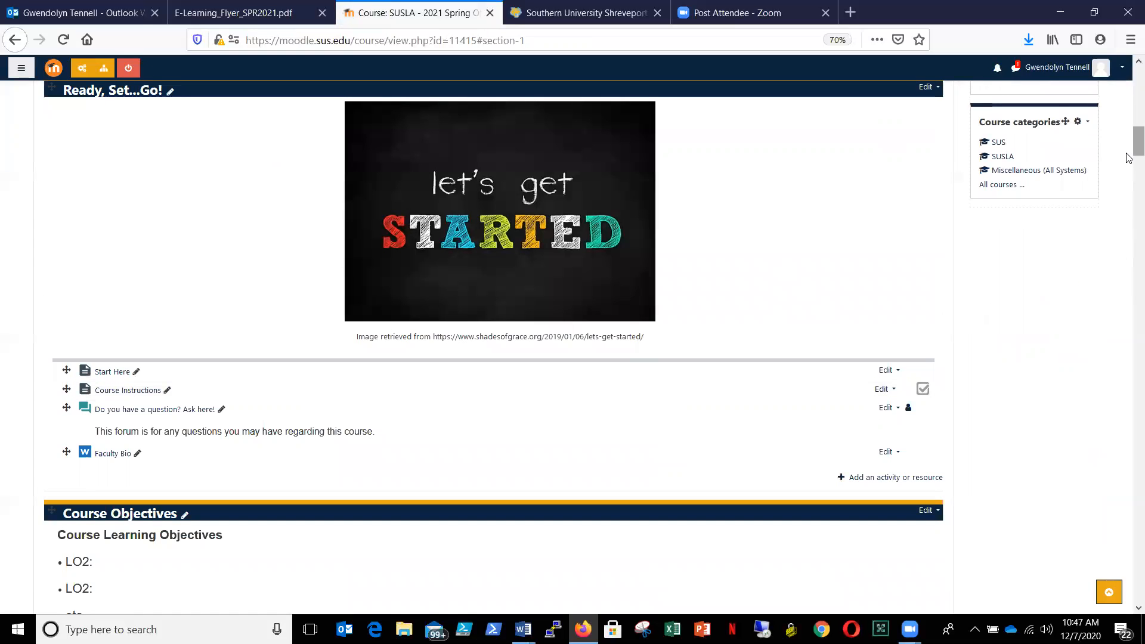
- Move Course Syllabus & Pearson eBook Access Code directly below Online Testing Requiements, and move Ready, Set...Go! to just above Week 1
drag(1129, 148, 1129, 169)
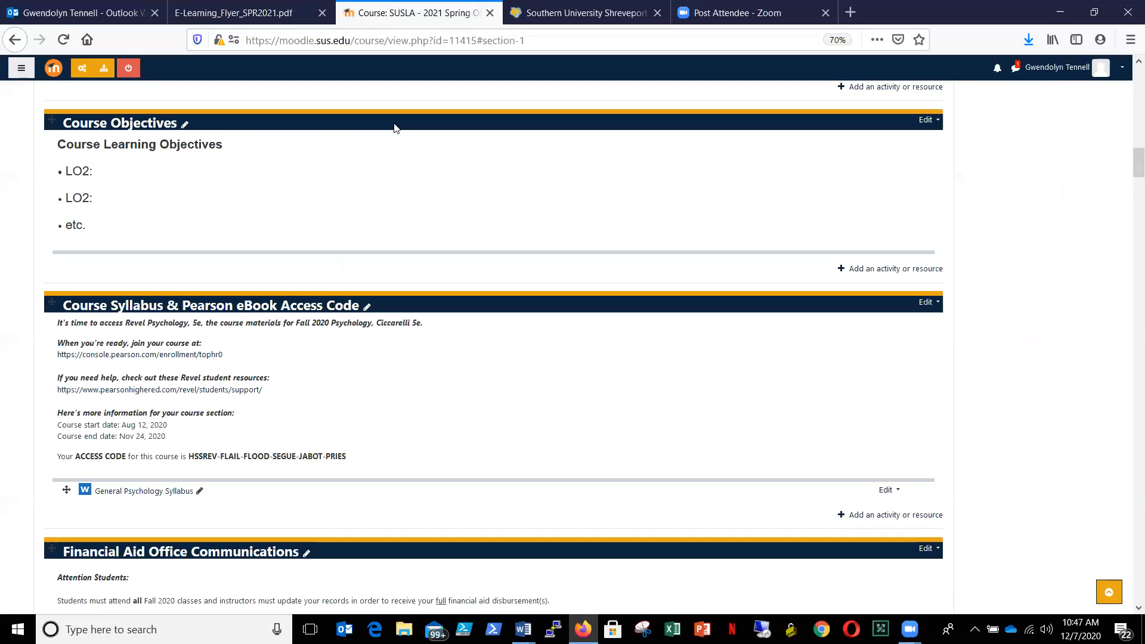
drag(50, 303, 76, 124)
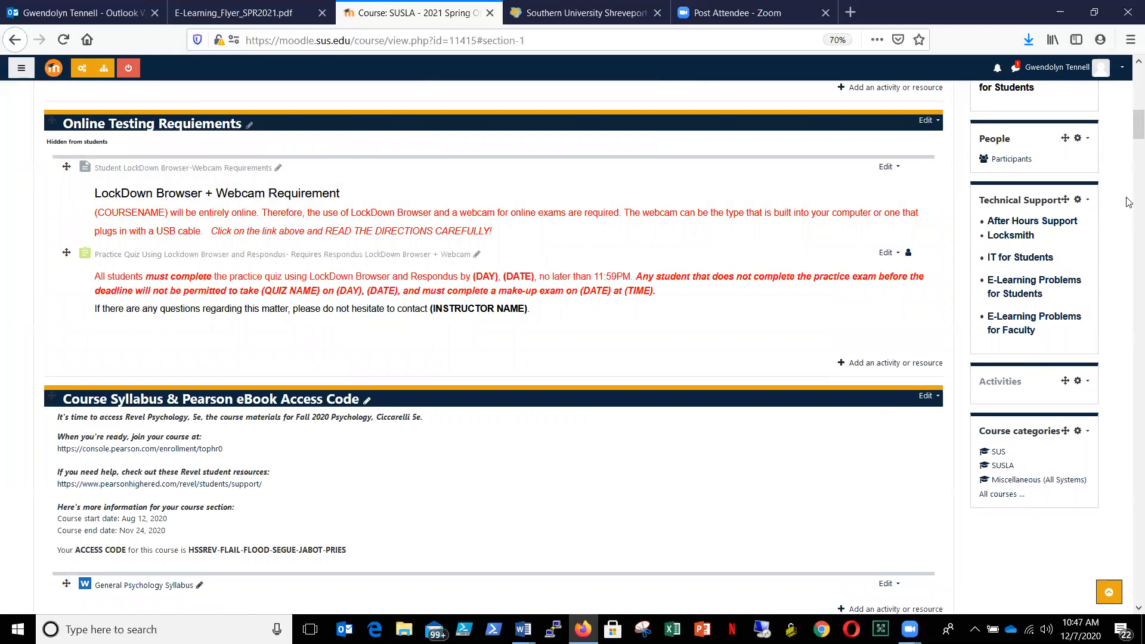
drag(1134, 125, 1129, 154)
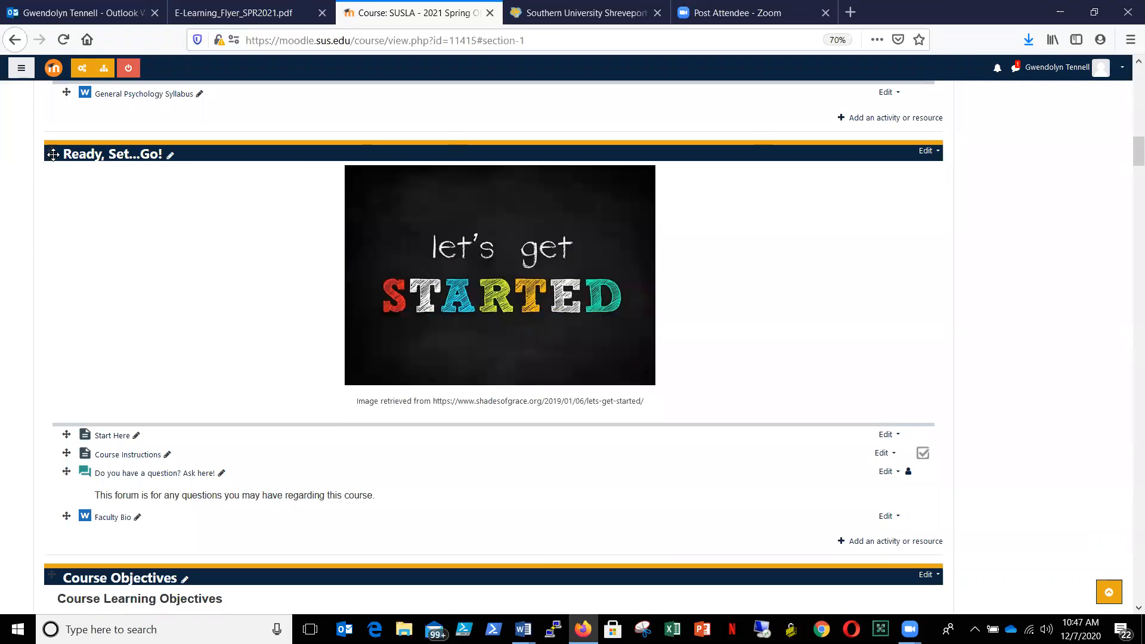
drag(45, 231, 89, 359)
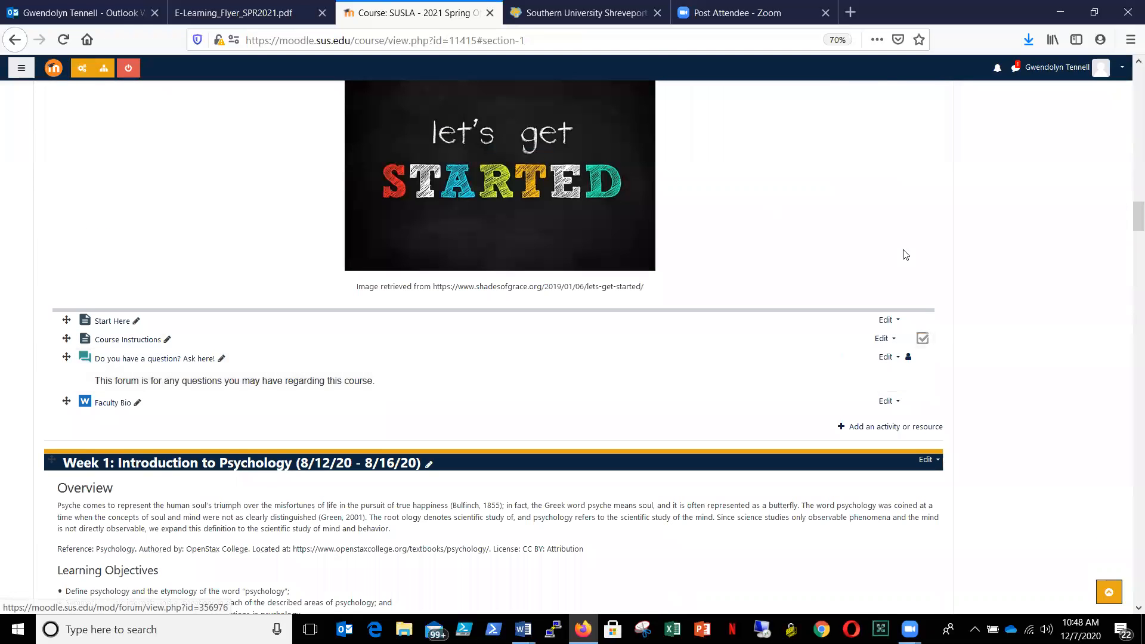
- Return from the forum page to the course and move the Introduce Yourself section above Zoom-Virtual Office (Let's Chat)
drag(1129, 220, 1129, 186)
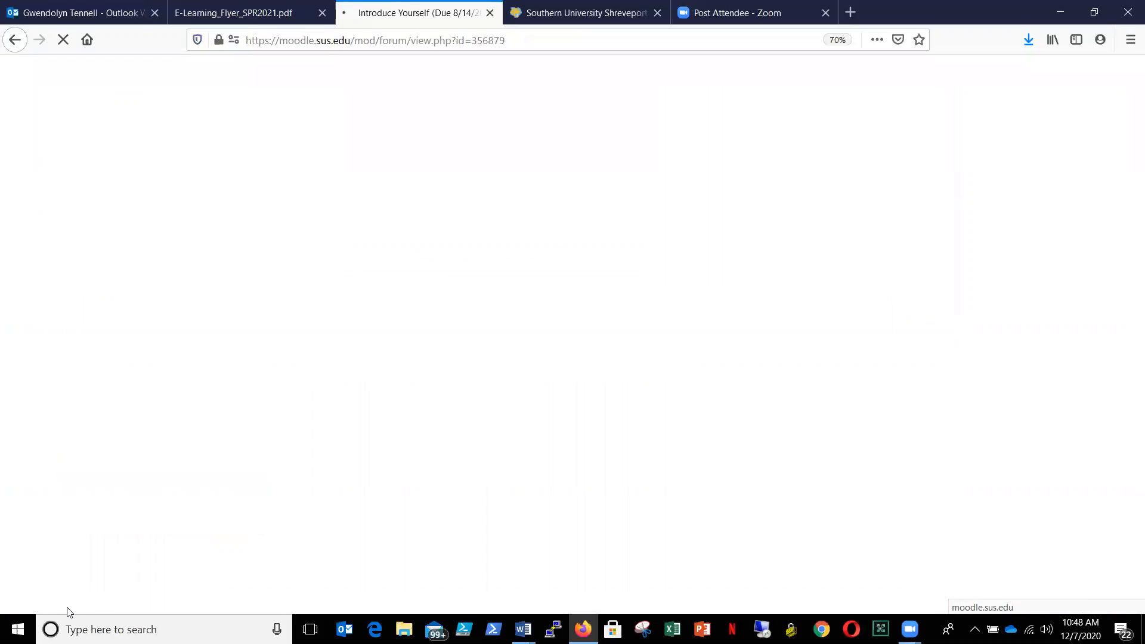
click(19, 42)
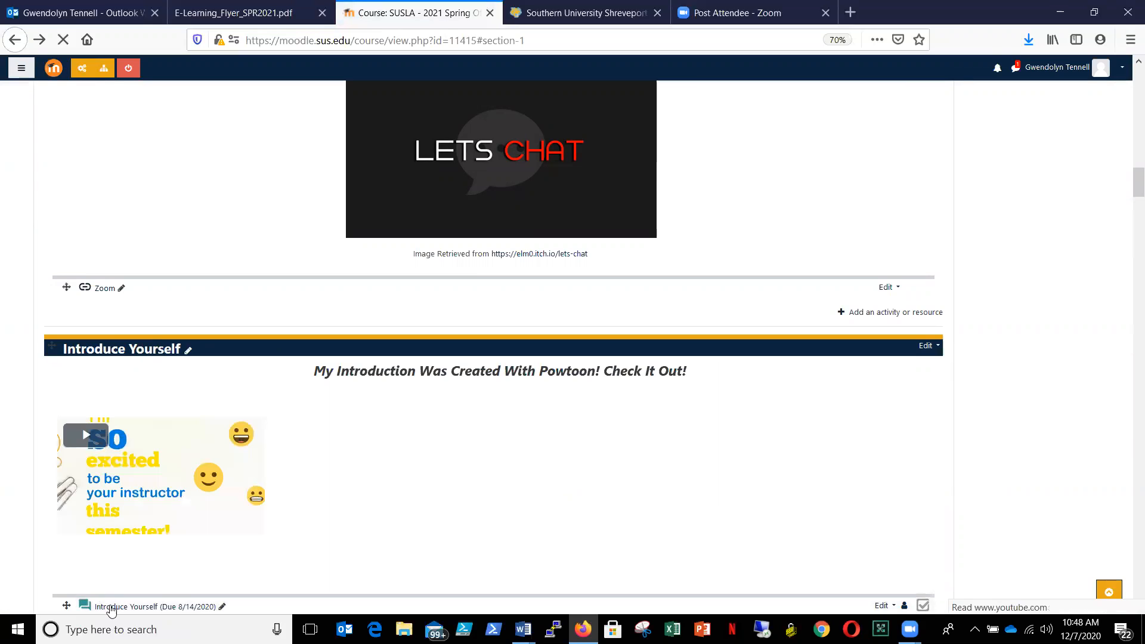
drag(66, 607, 77, 178)
drag(76, 339, 63, 588)
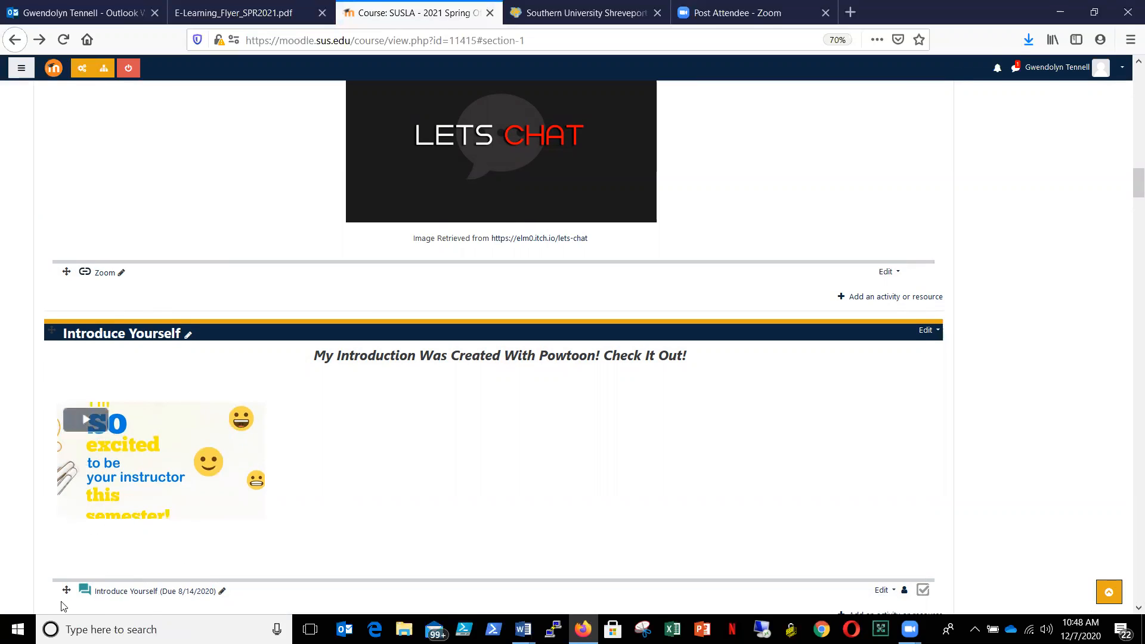
drag(58, 274, 62, 201)
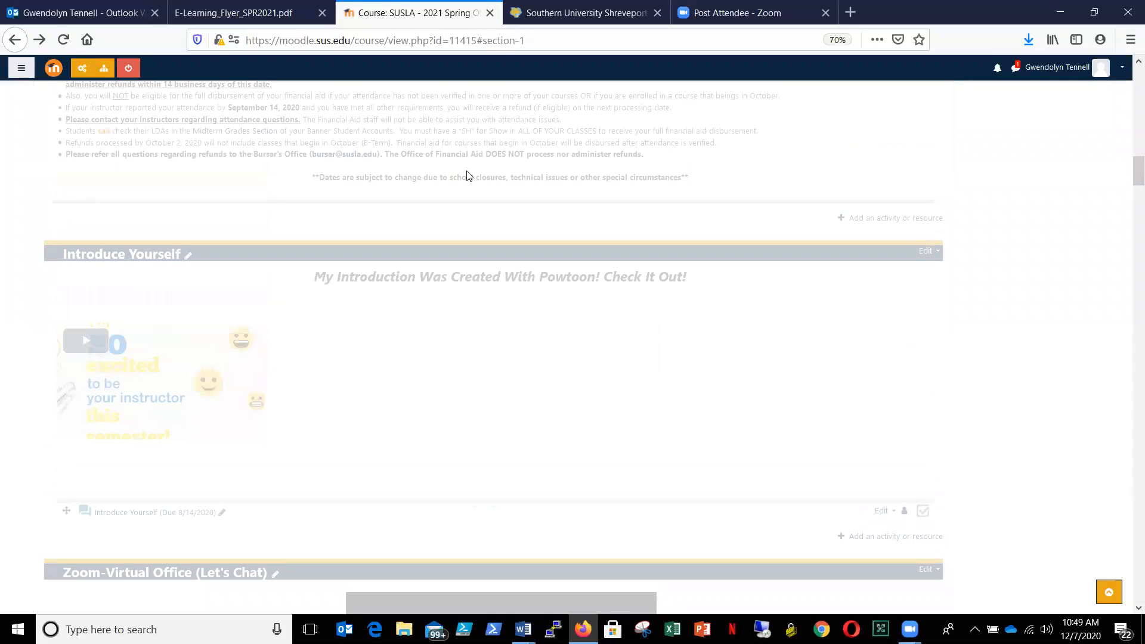
- Move the Course Objectives section between Ready, Set...Go! and Week 1: Introduction to Psychology
drag(1129, 182, 1129, 148)
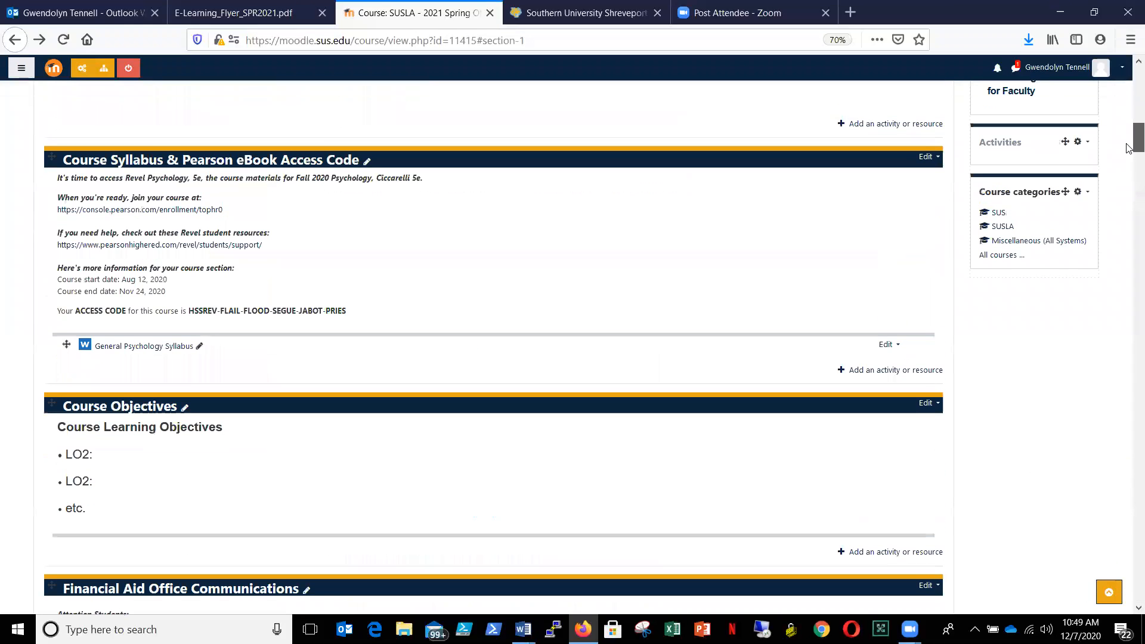
drag(52, 406, 40, 591)
scroll(40, 590, down, 4)
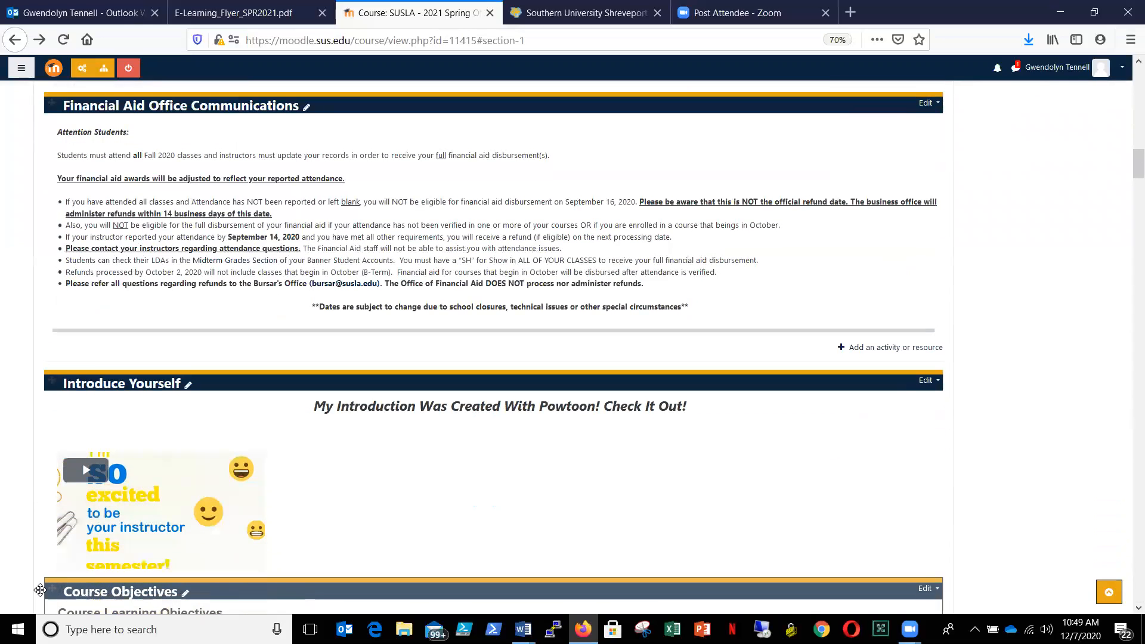
scroll(40, 590, down, 4)
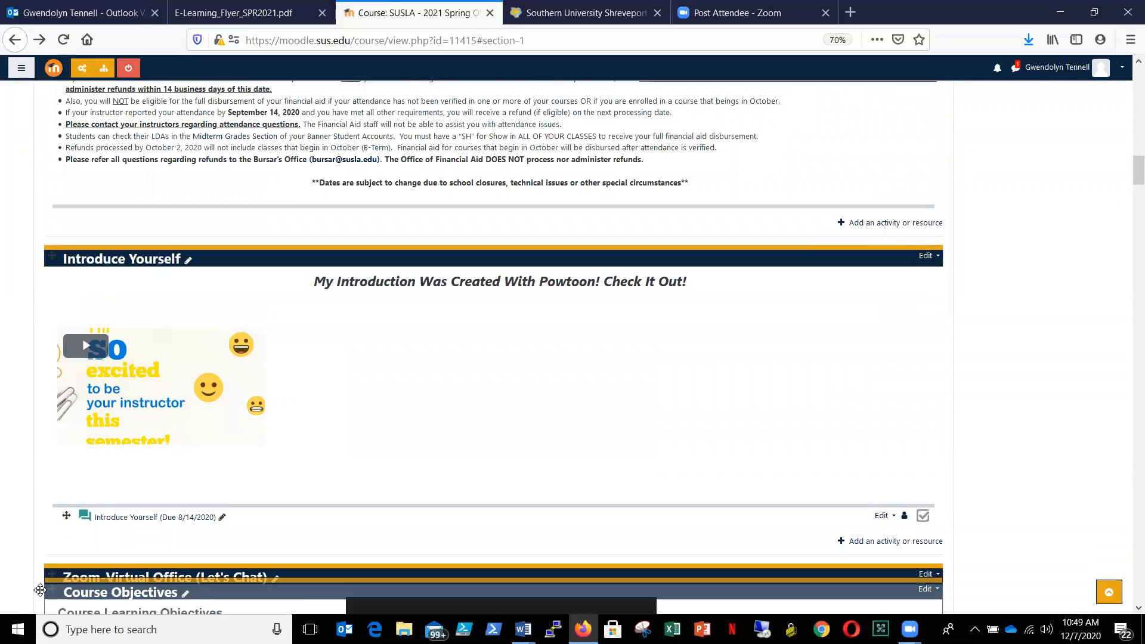
scroll(40, 589, down, 4)
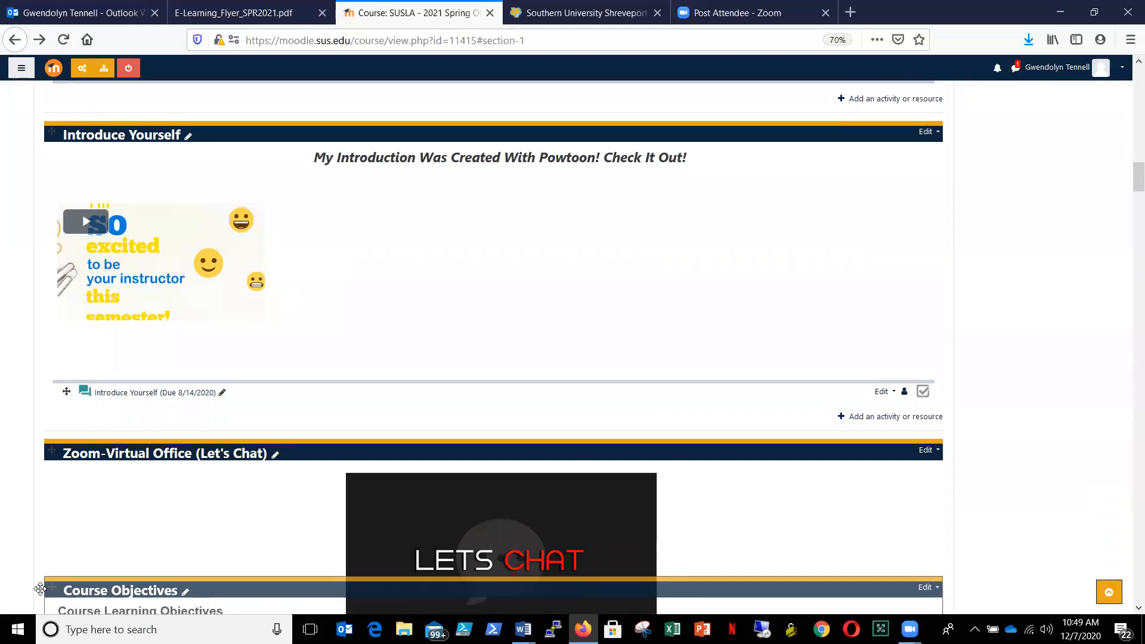
scroll(40, 589, down, 4)
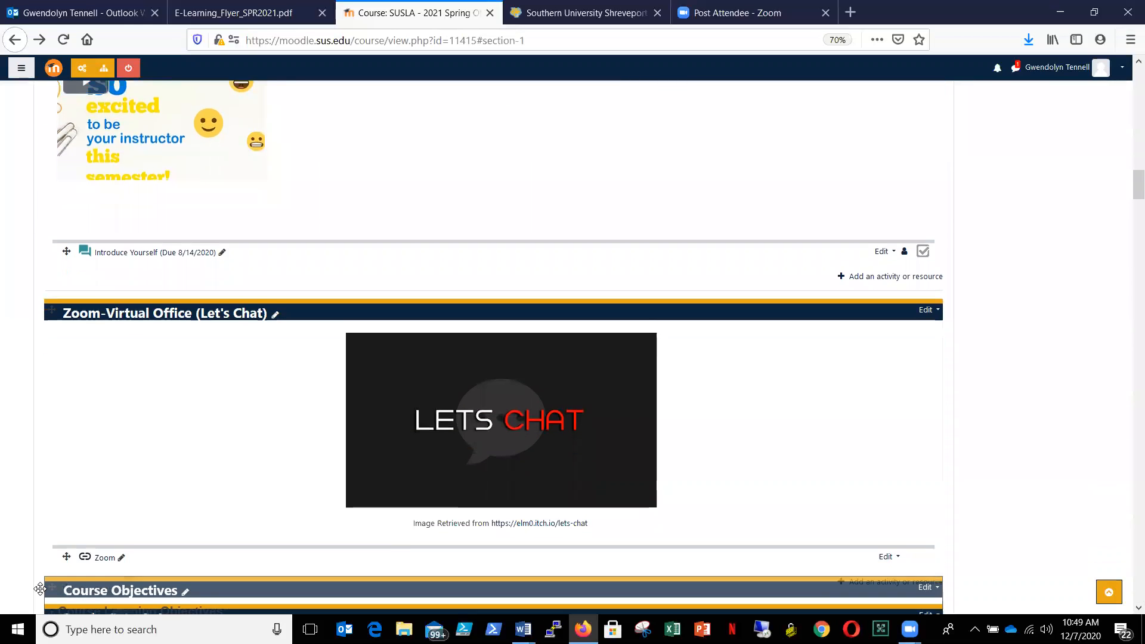
scroll(40, 589, down, 4)
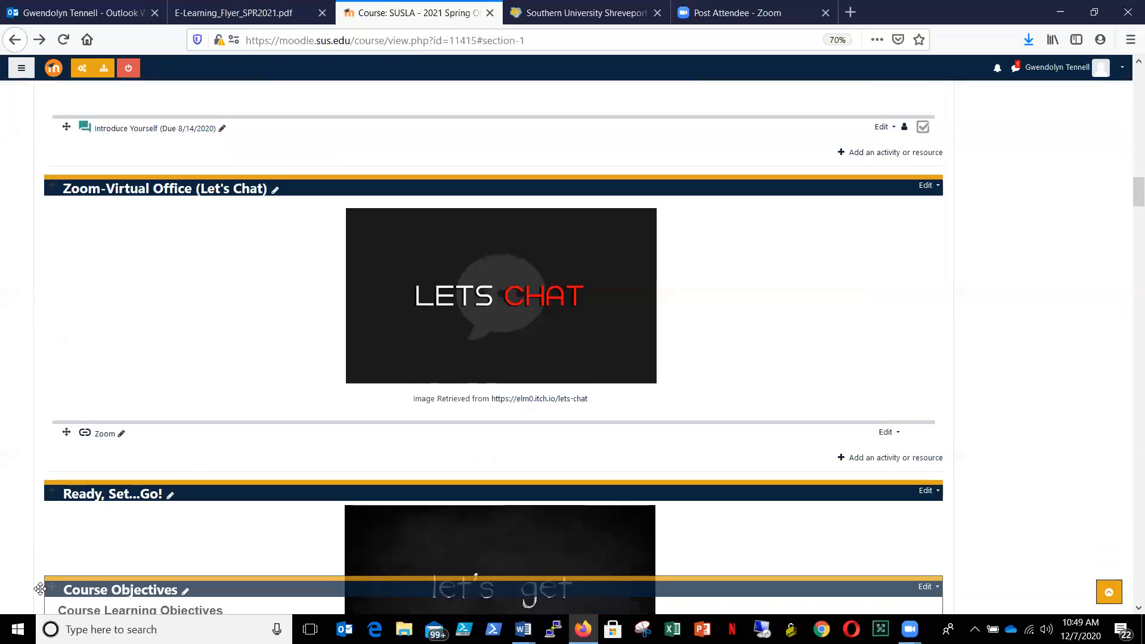
scroll(40, 589, down, 4)
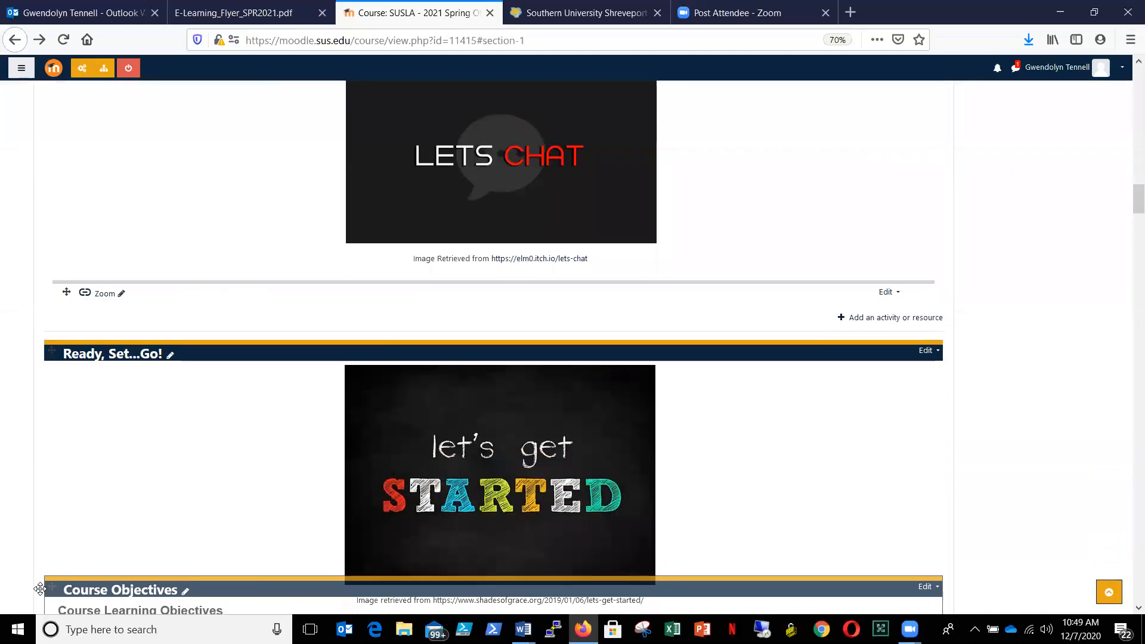
scroll(40, 590, down, 4)
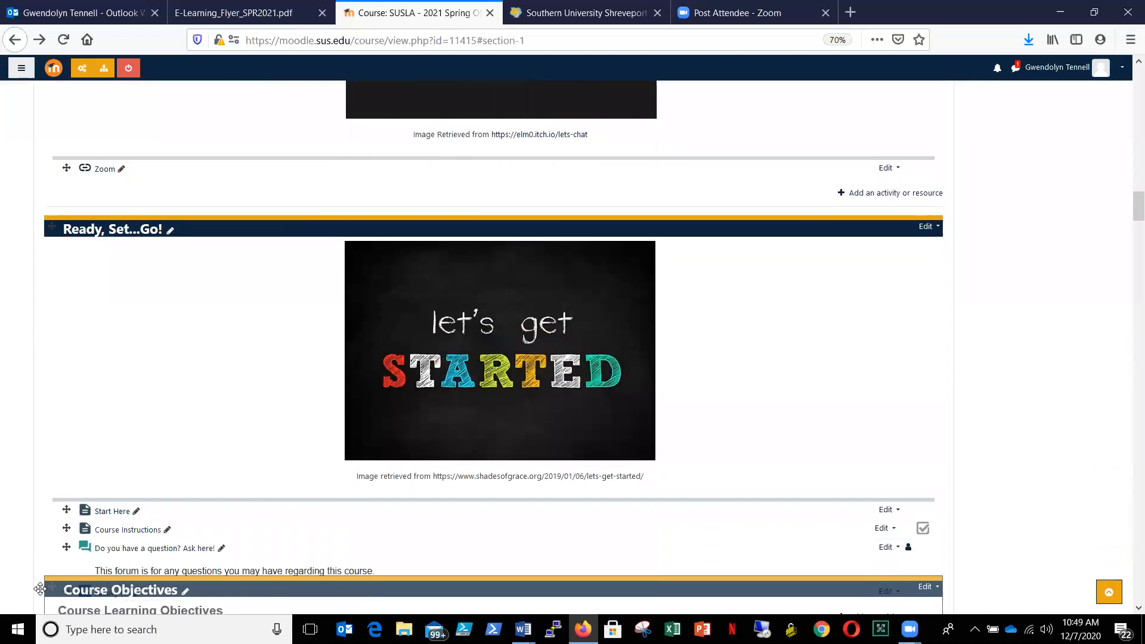
drag(40, 589, 67, 343)
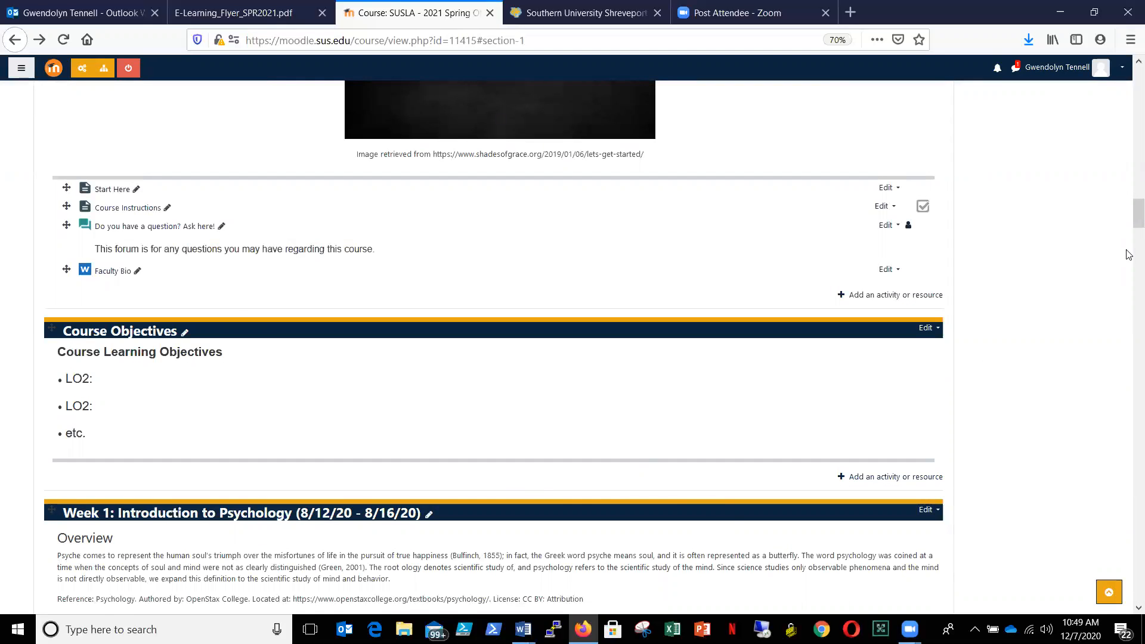
drag(1129, 213, 1129, 170)
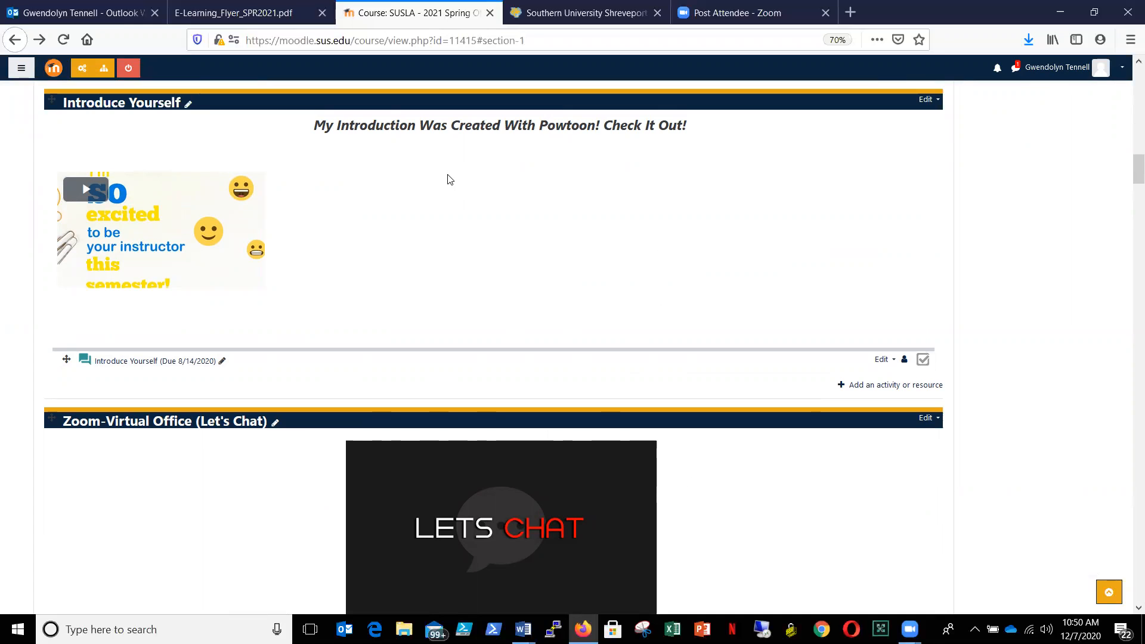
drag(1129, 172, 1129, 79)
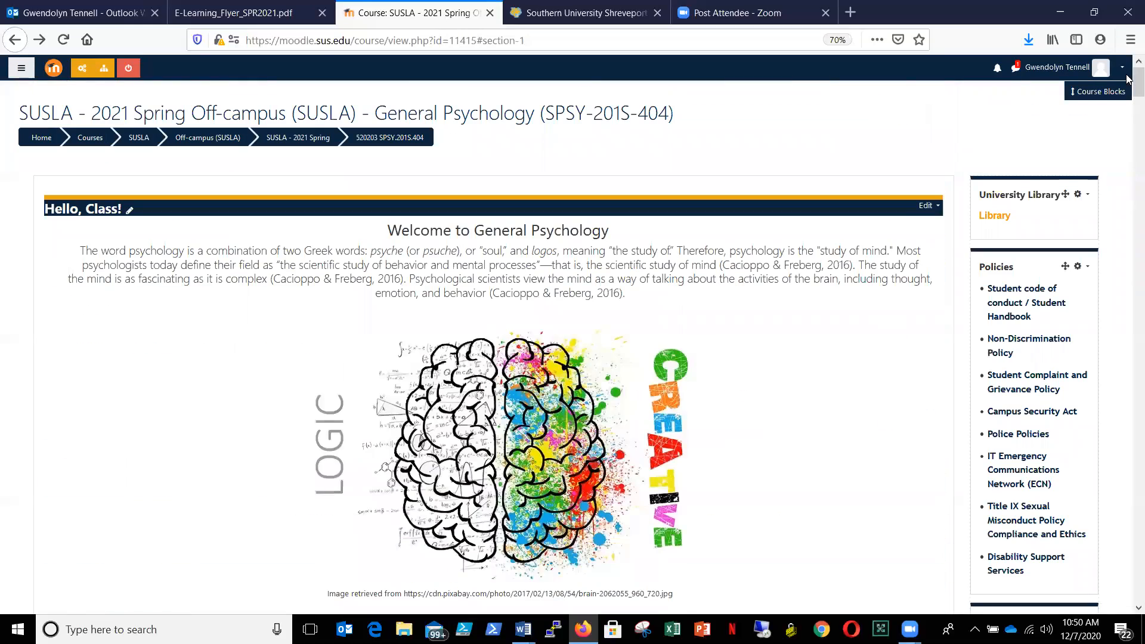